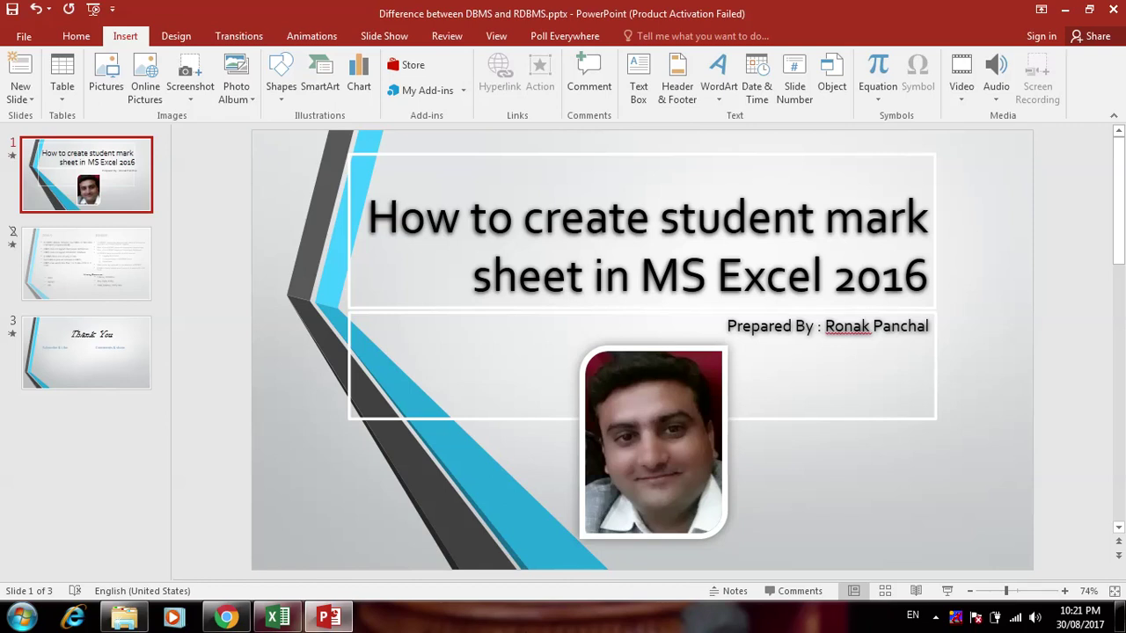
Switch to the std.xlsx workbook in Excel and rename the headings S1, S2 and S3 to Sub1, Sub2 and Sub3
left_click(278, 618)
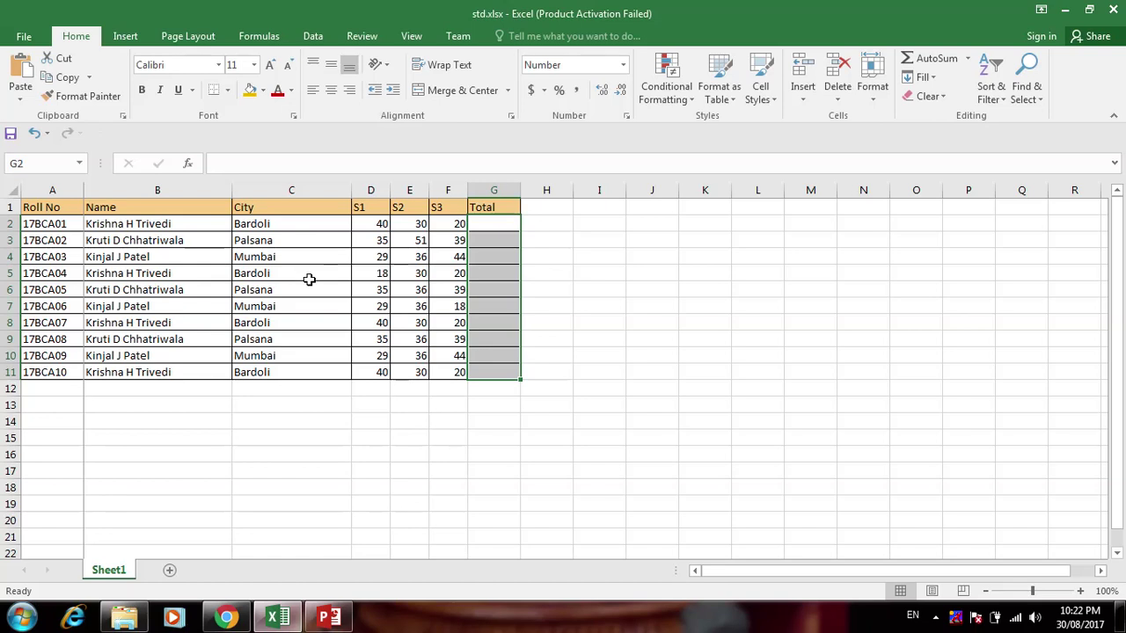
left_click(361, 208)
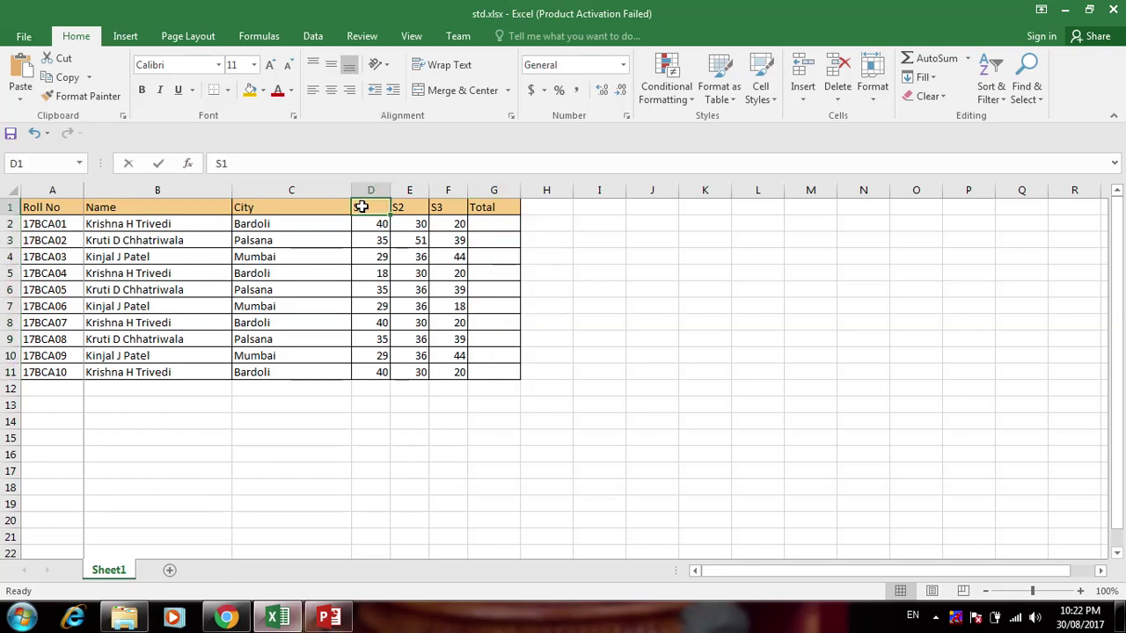
double_click(361, 207)
type("ub")
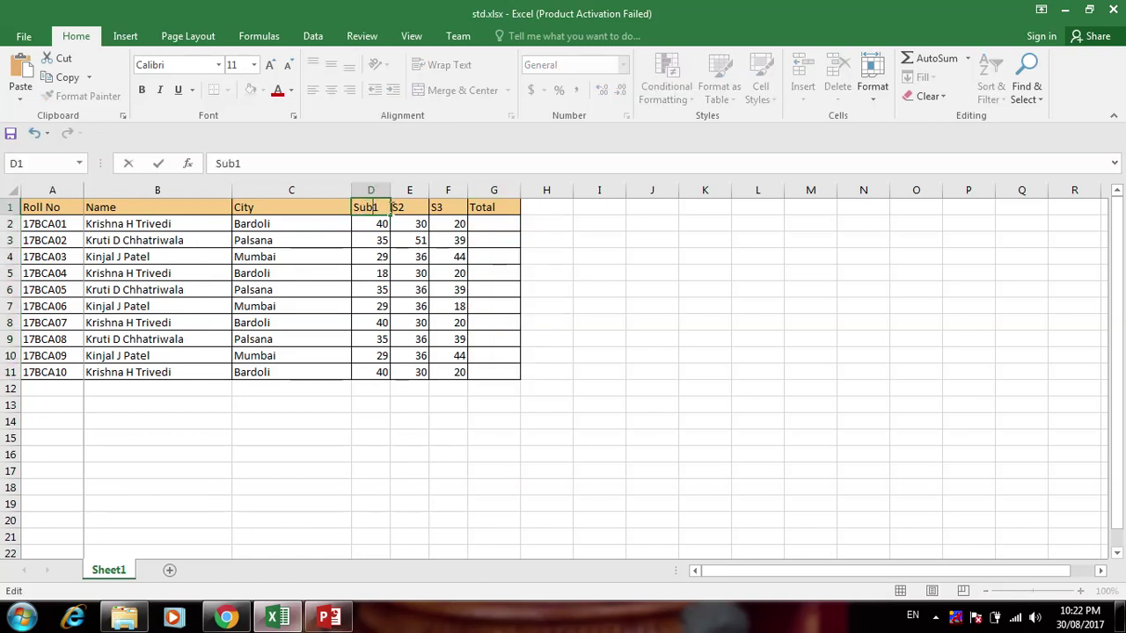
double_click(398, 206)
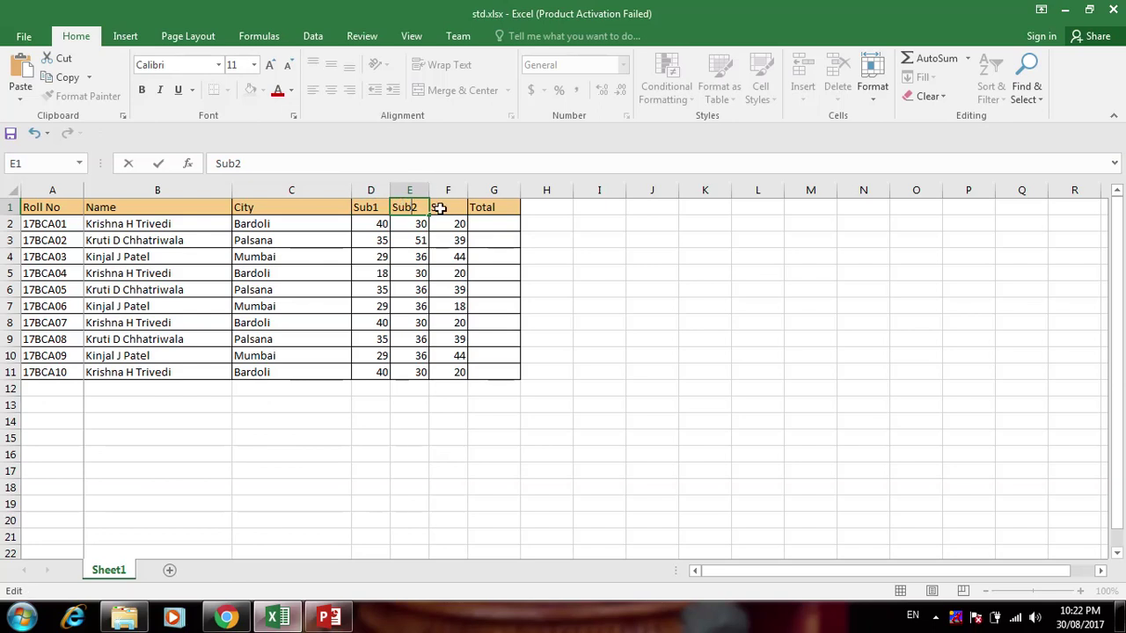
double_click(439, 208)
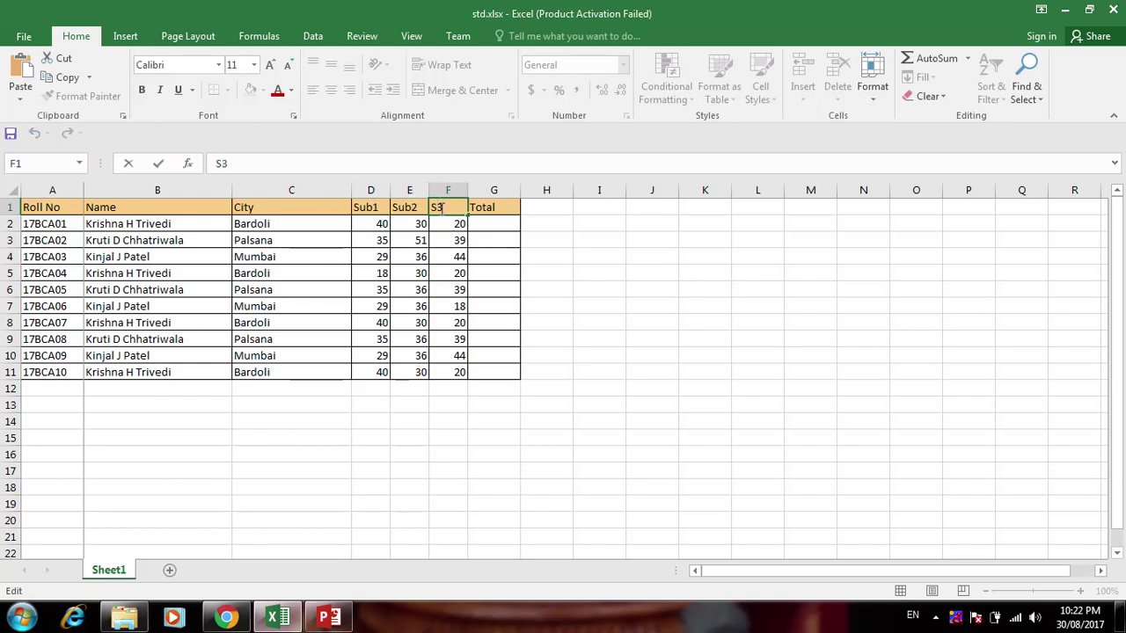
type("ub")
left_click(497, 208)
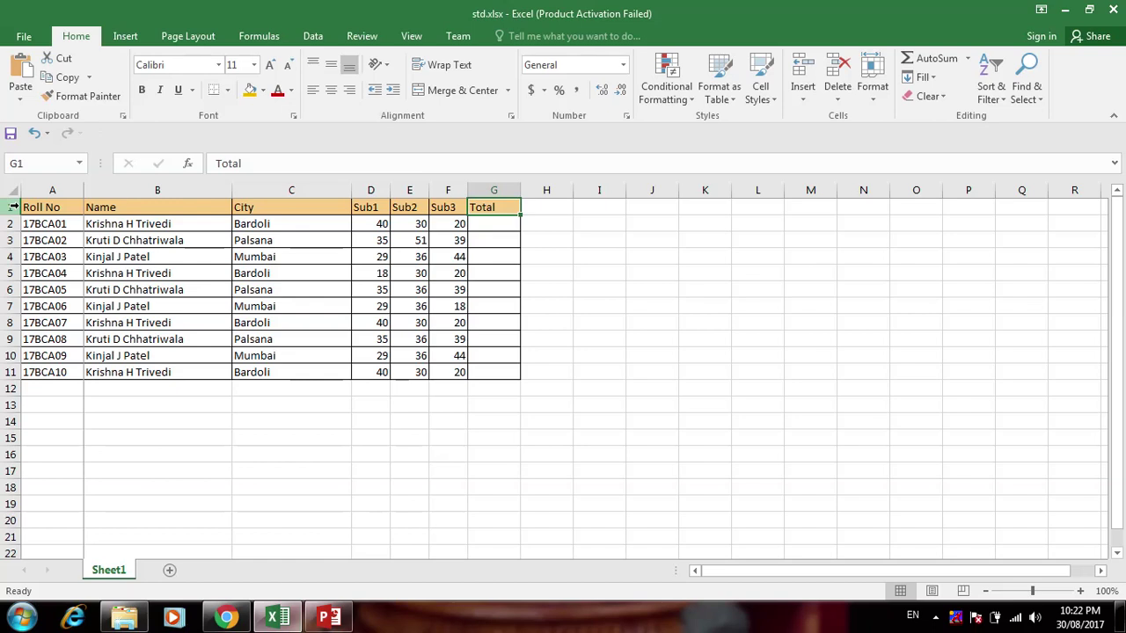
Set the height of header row 1 to 20
left_click_drag(29, 209, 479, 371)
left_click(420, 490)
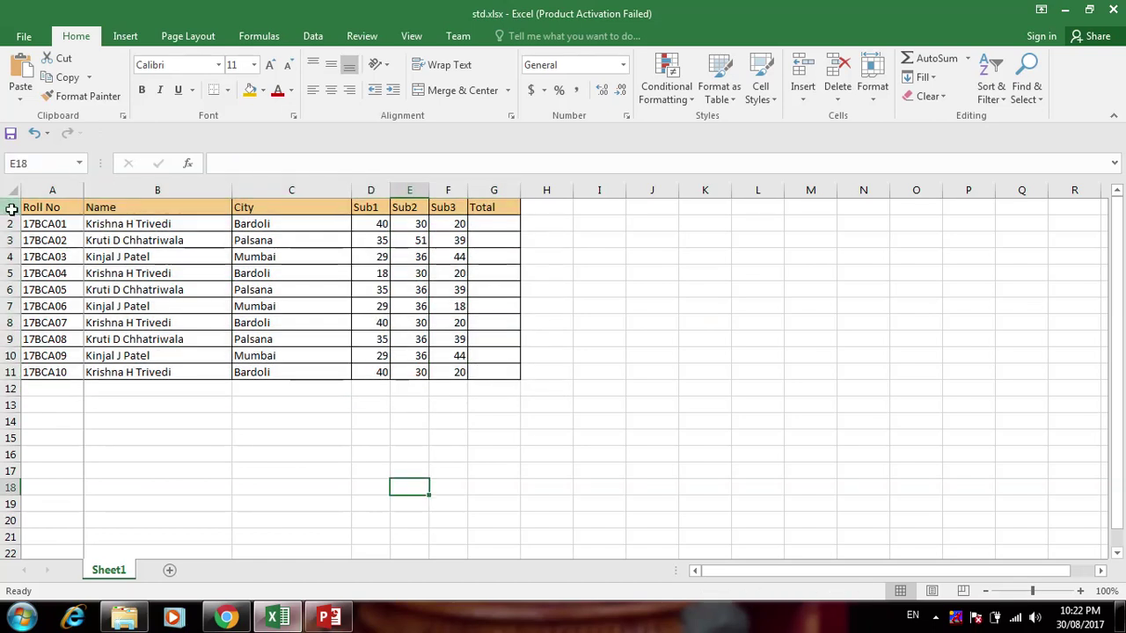
left_click(10, 206)
right_click(9, 207)
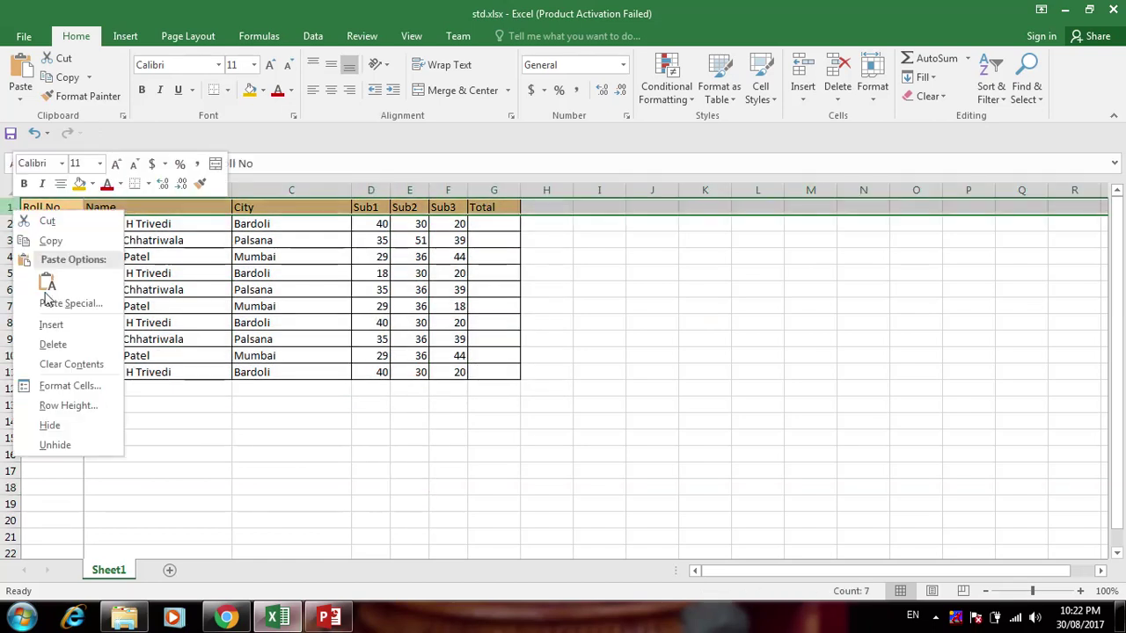
left_click(61, 406)
type("20")
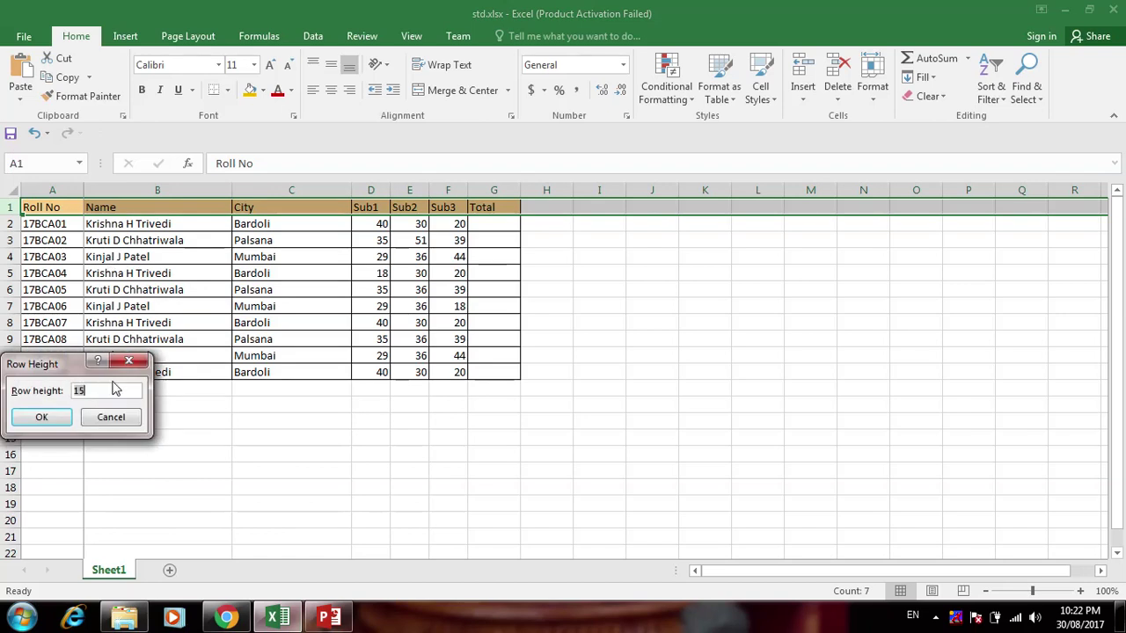
key("Return")
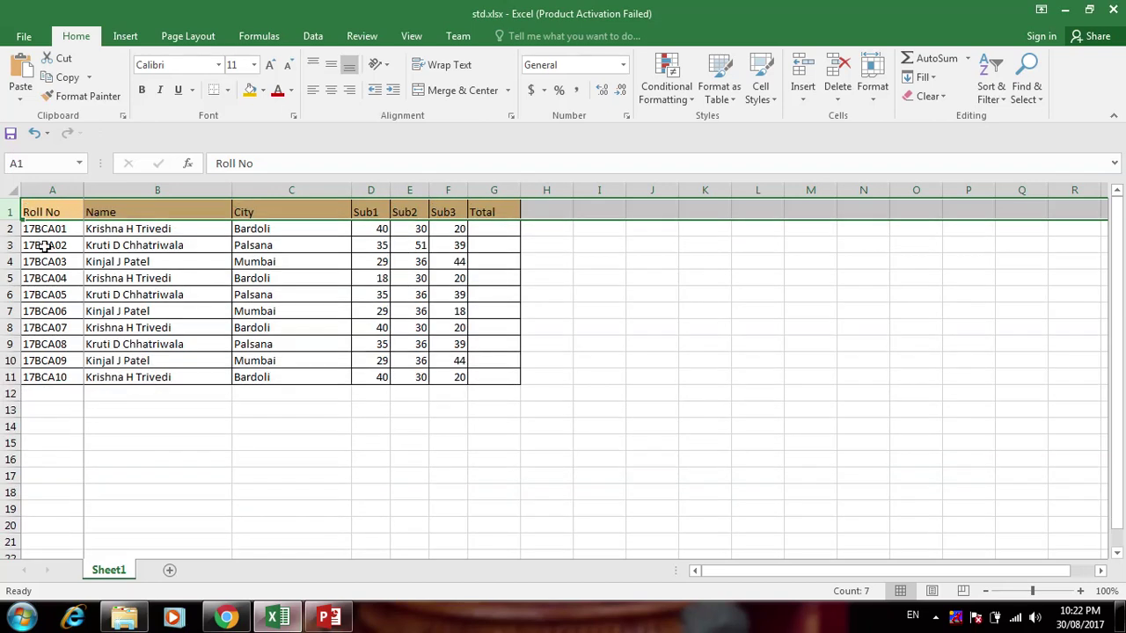
Set the height of header row 1 to 30 and centre the headings in A1:G1 horizontally
right_click(7, 211)
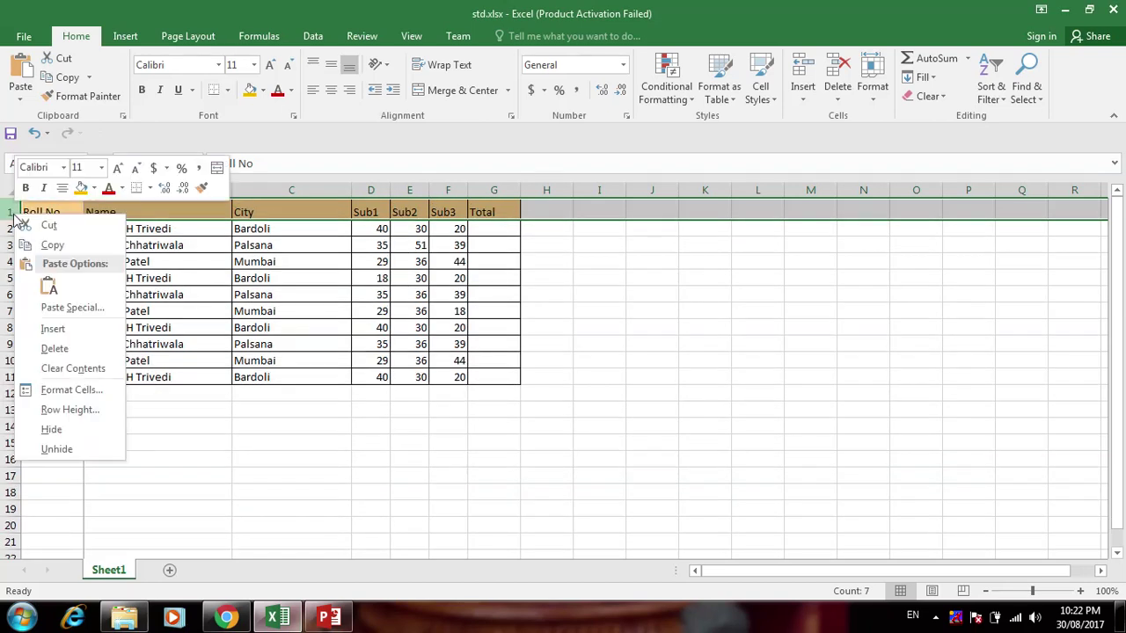
left_click(49, 407)
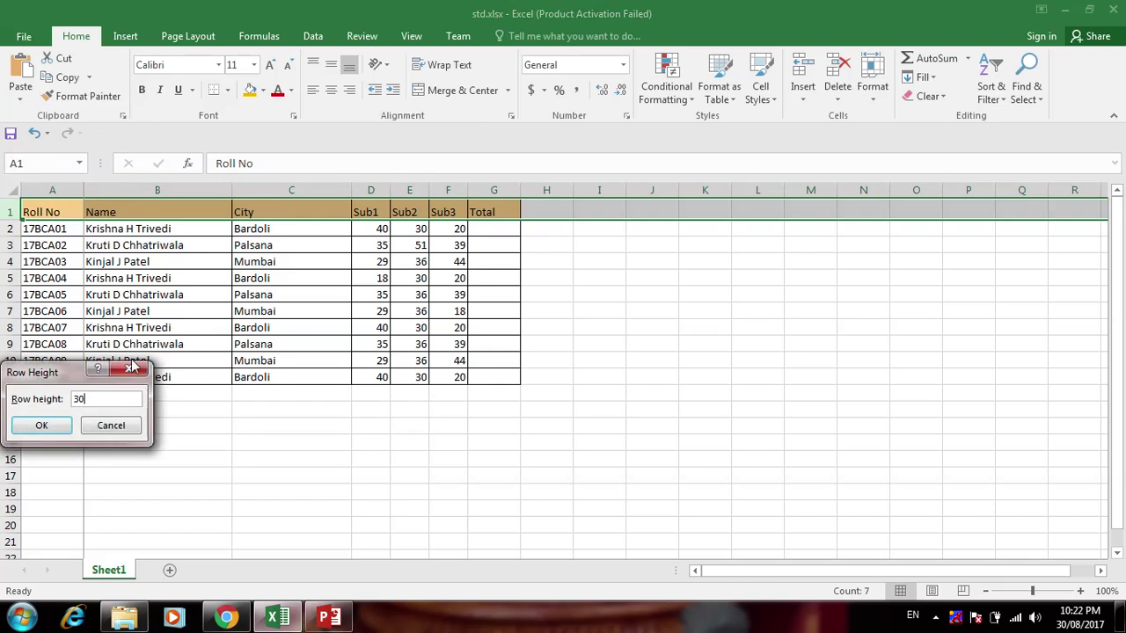
left_click_drag(30, 217, 479, 220)
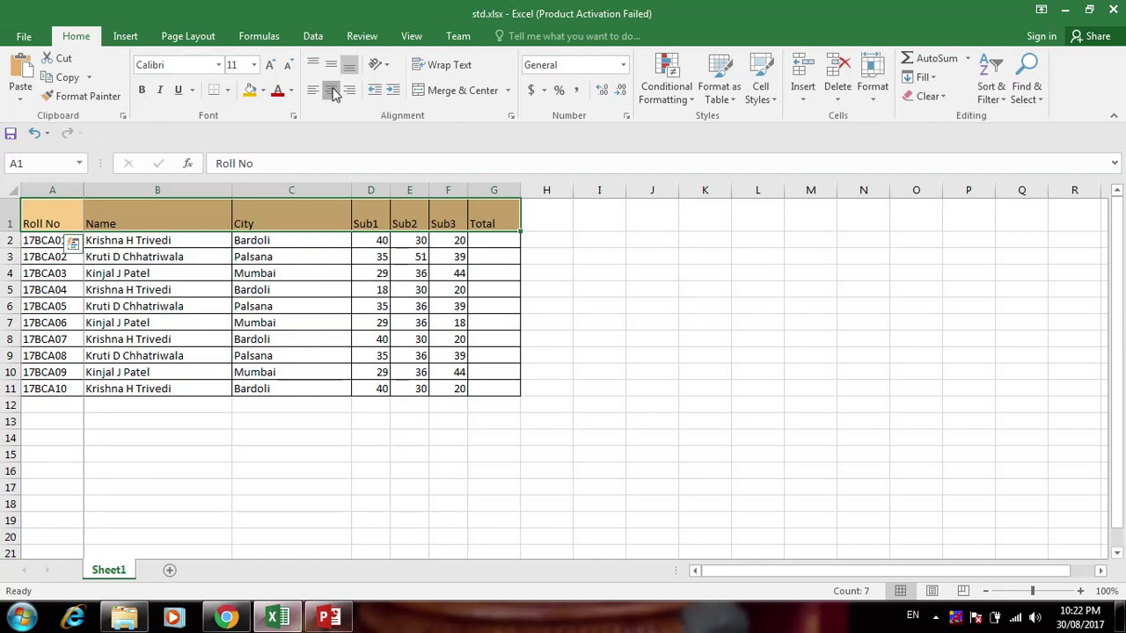
left_click(332, 90)
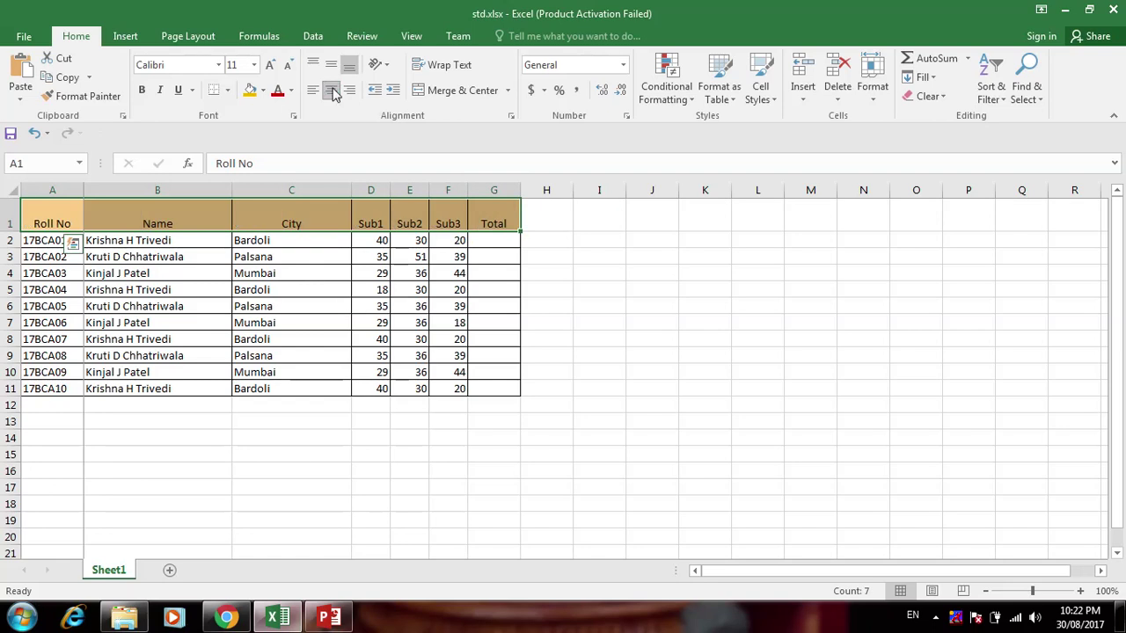
Centre the headings in A1:G1 vertically within their cells and make them bold
right_click(284, 216)
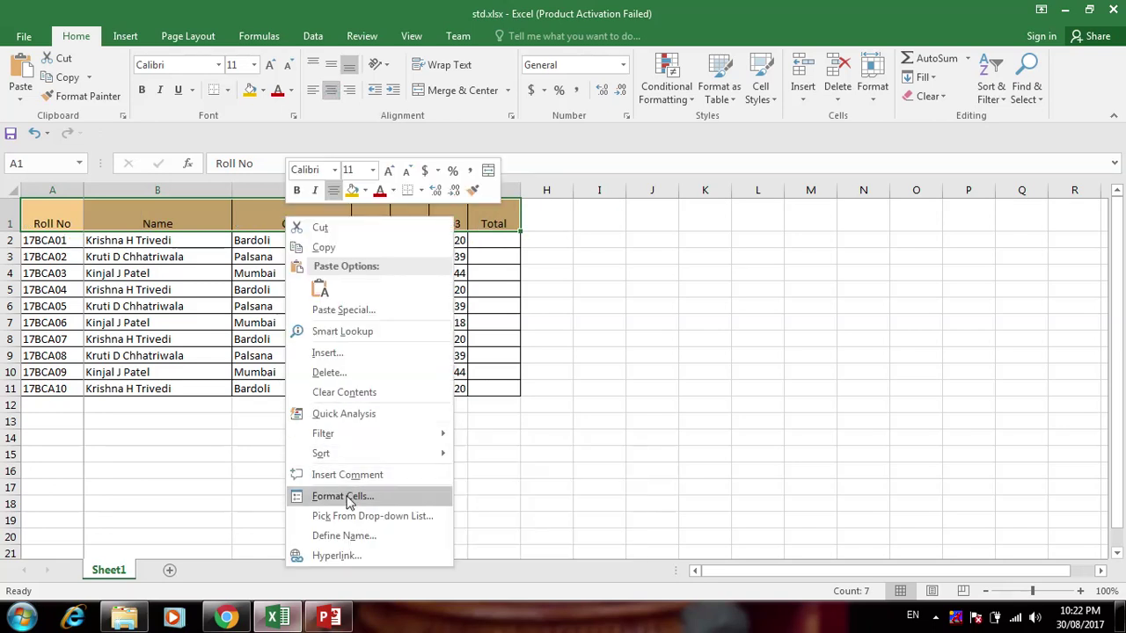
key("Escape")
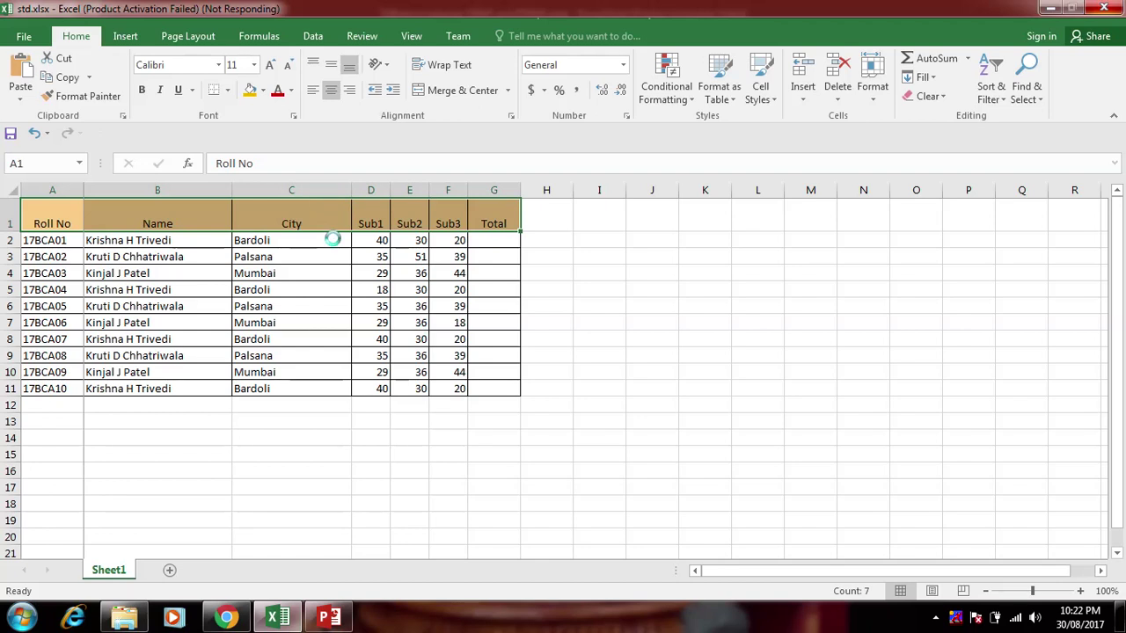
left_click(215, 252)
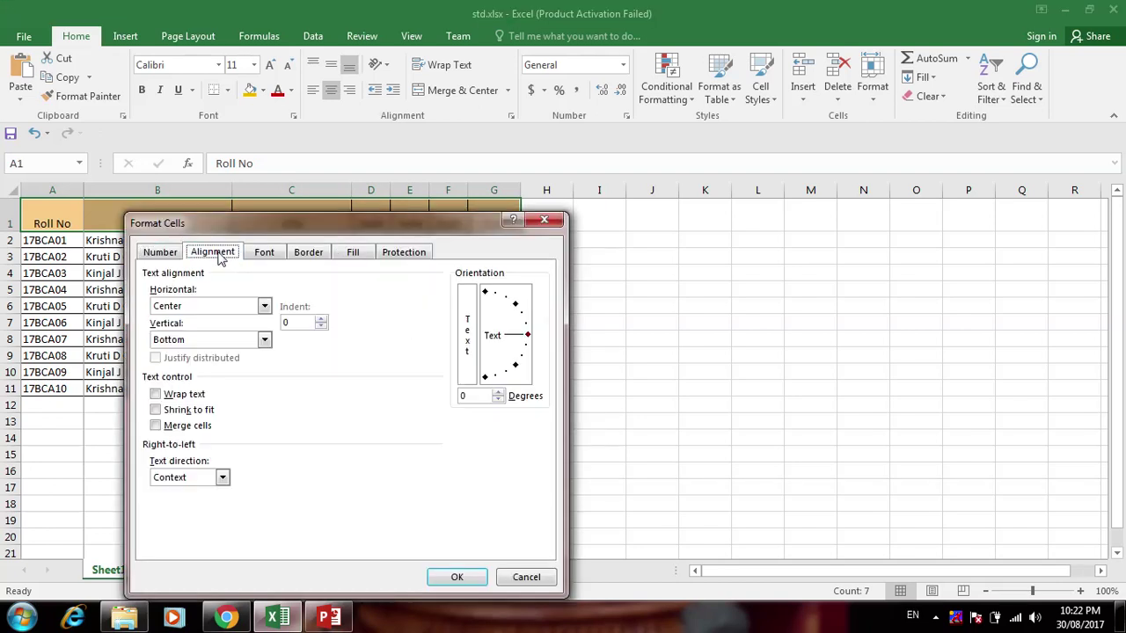
left_click(193, 305)
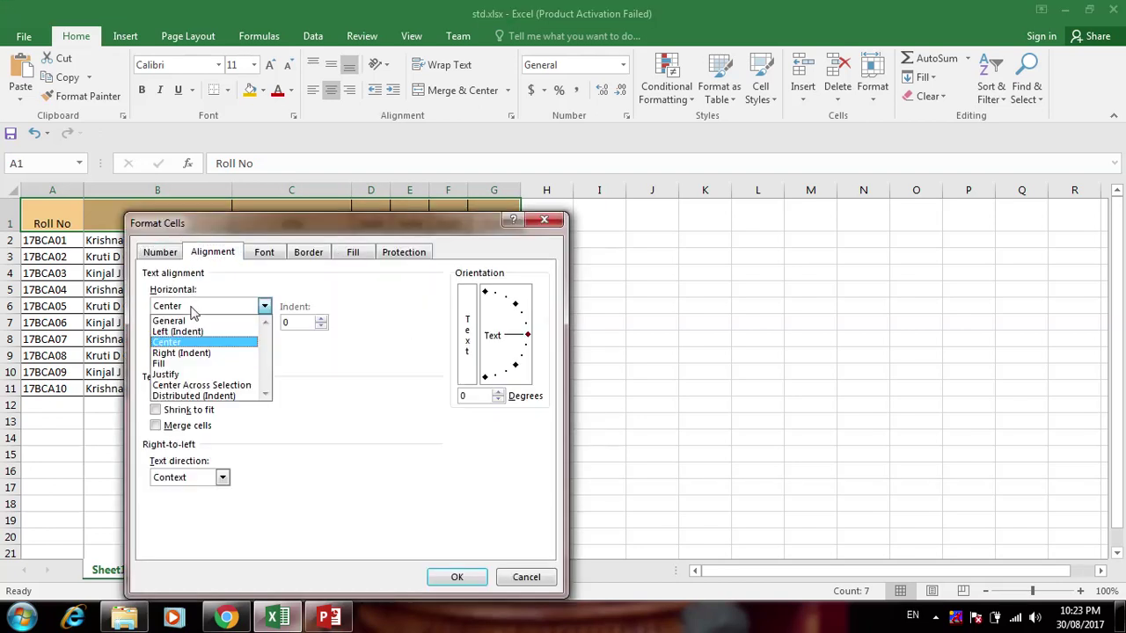
left_click(185, 349)
left_click(185, 341)
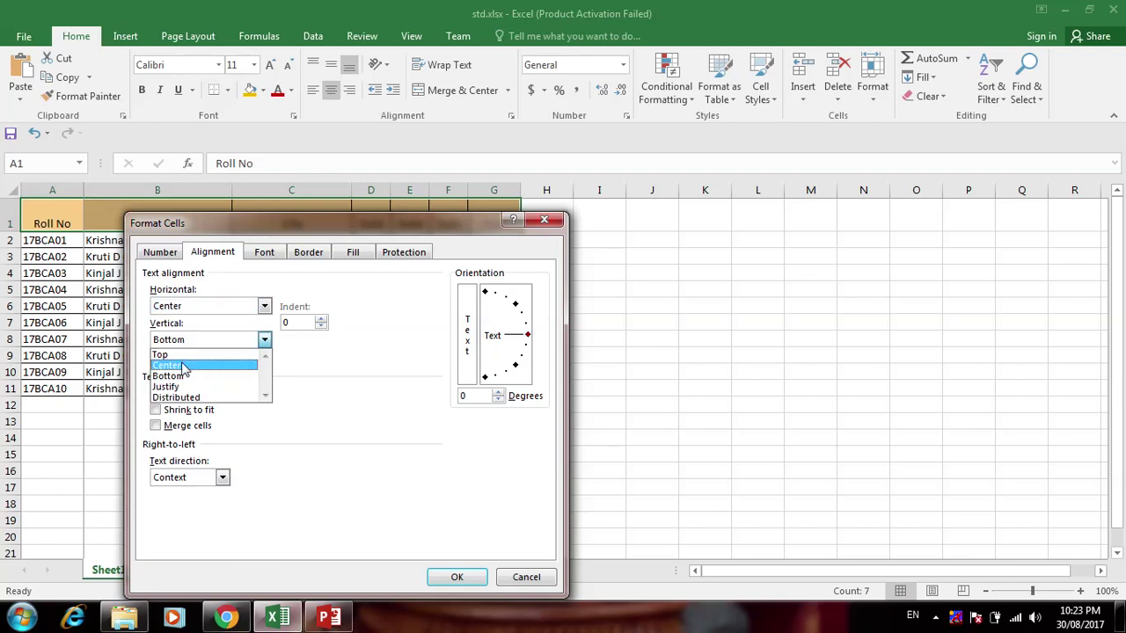
left_click(183, 365)
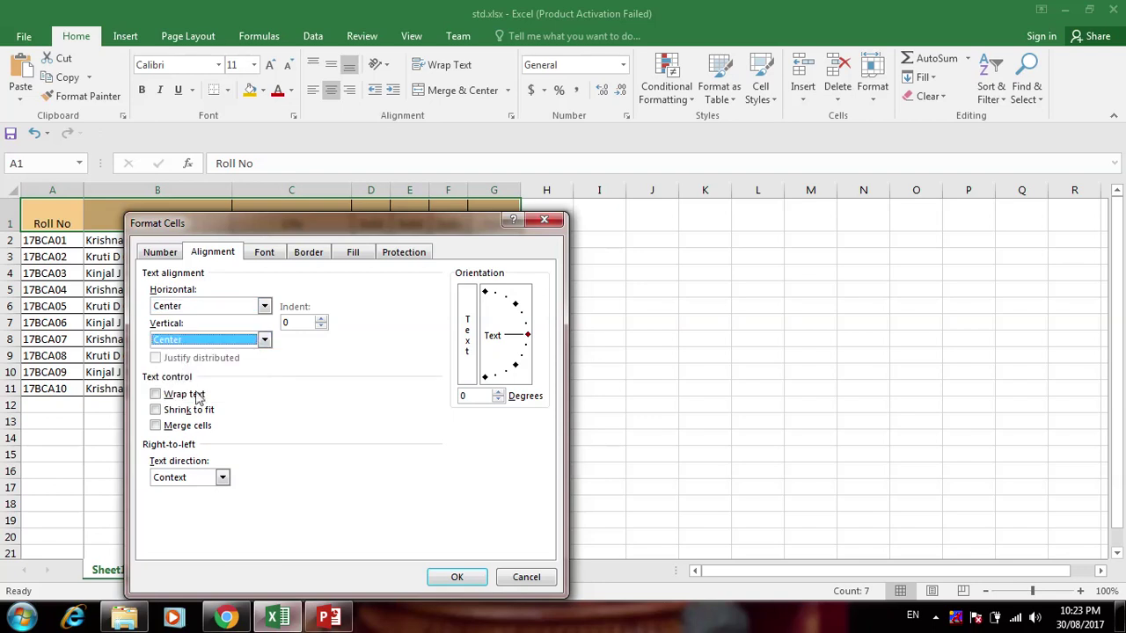
left_click(467, 578)
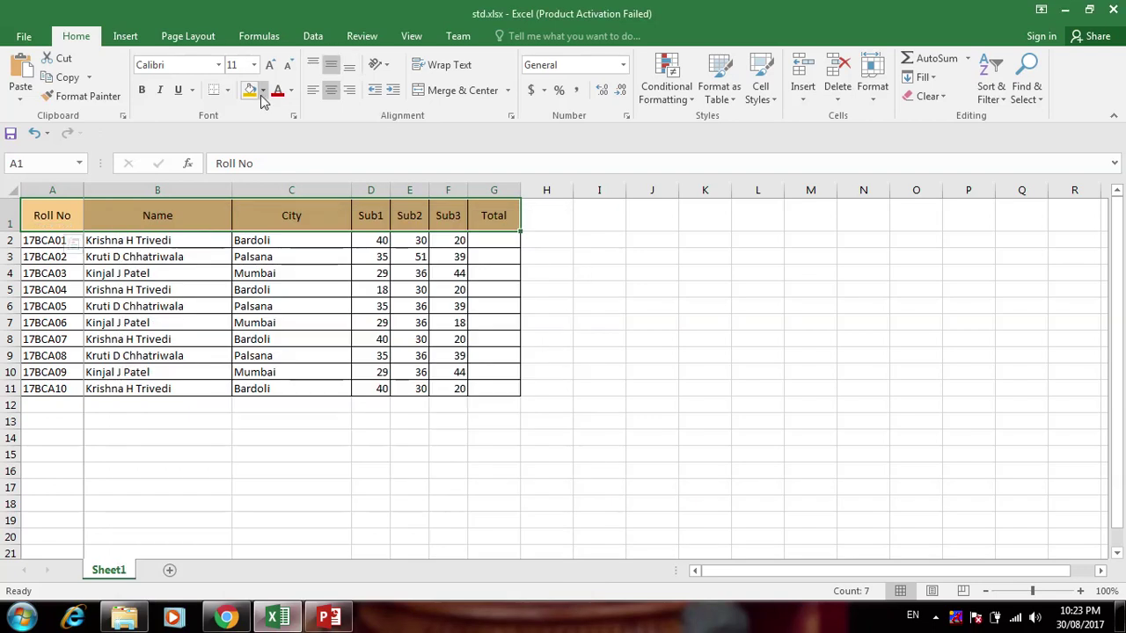
left_click(143, 91)
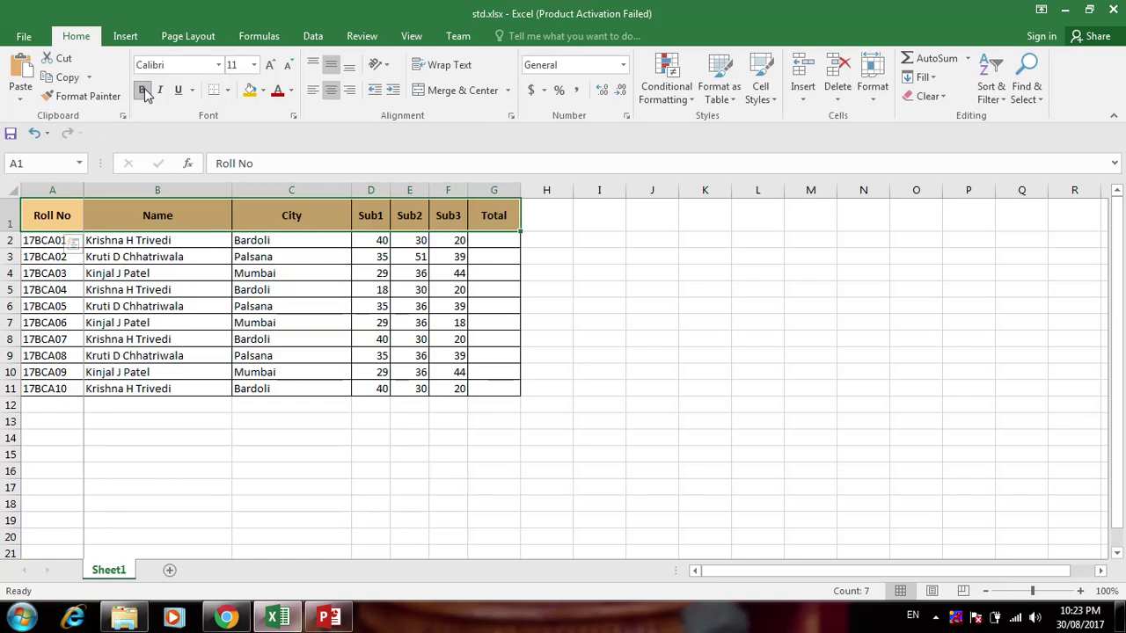
Format the student records in A2:G11 with font size 12 and the Bookman Old Style font
left_click_drag(58, 241, 484, 393)
left_click(254, 65)
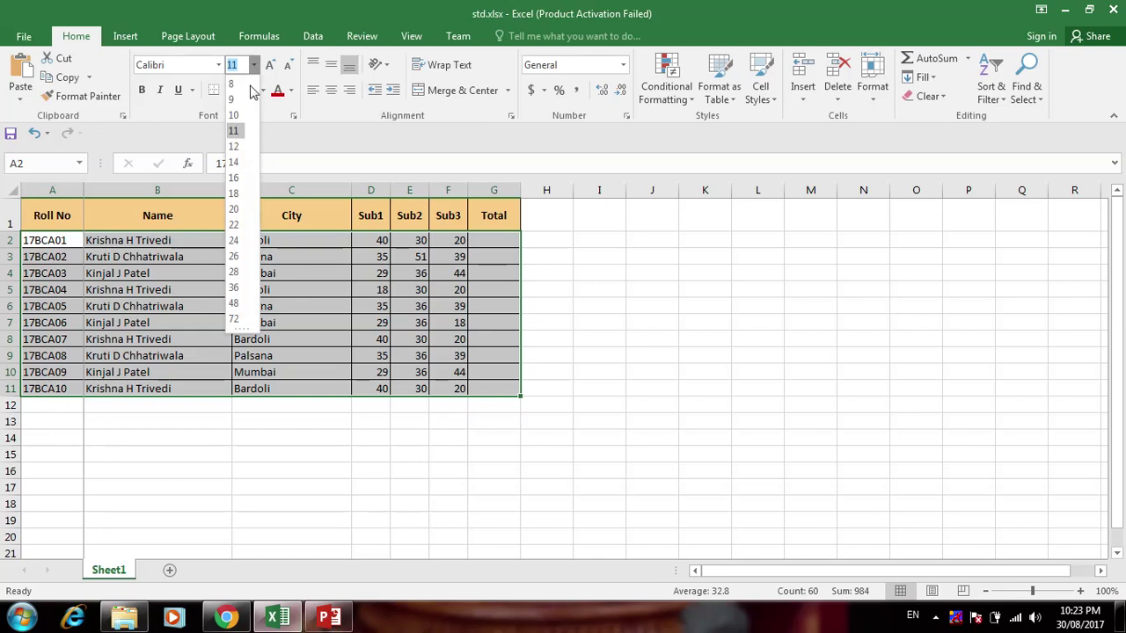
left_click(234, 146)
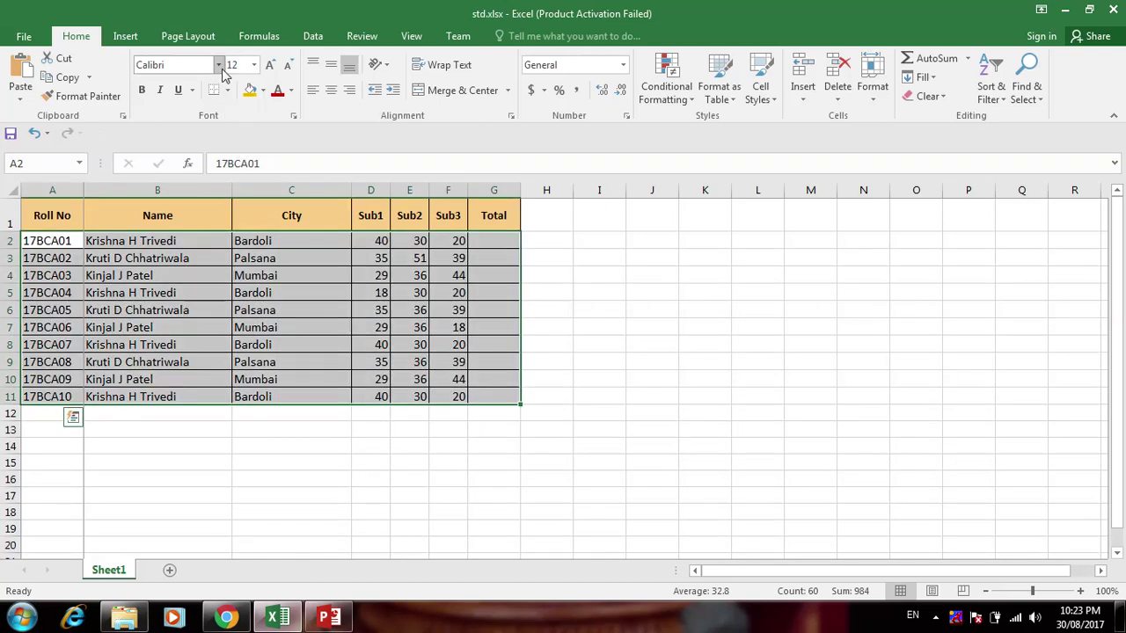
left_click(218, 66)
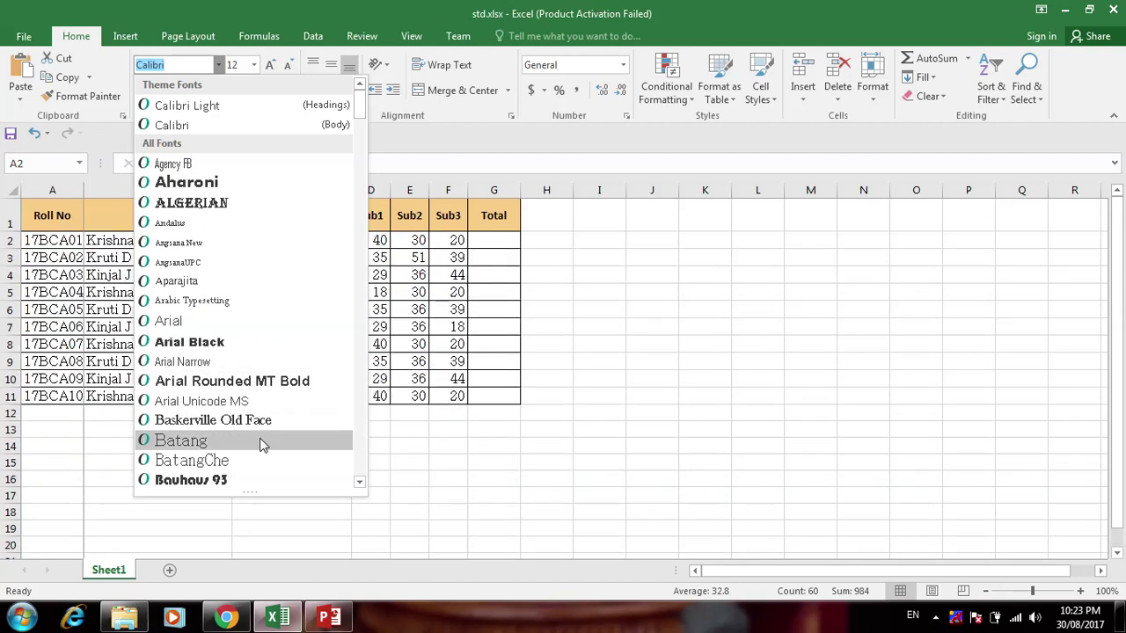
left_click(360, 482)
left_click(359, 483)
left_click(360, 483)
left_click(360, 483)
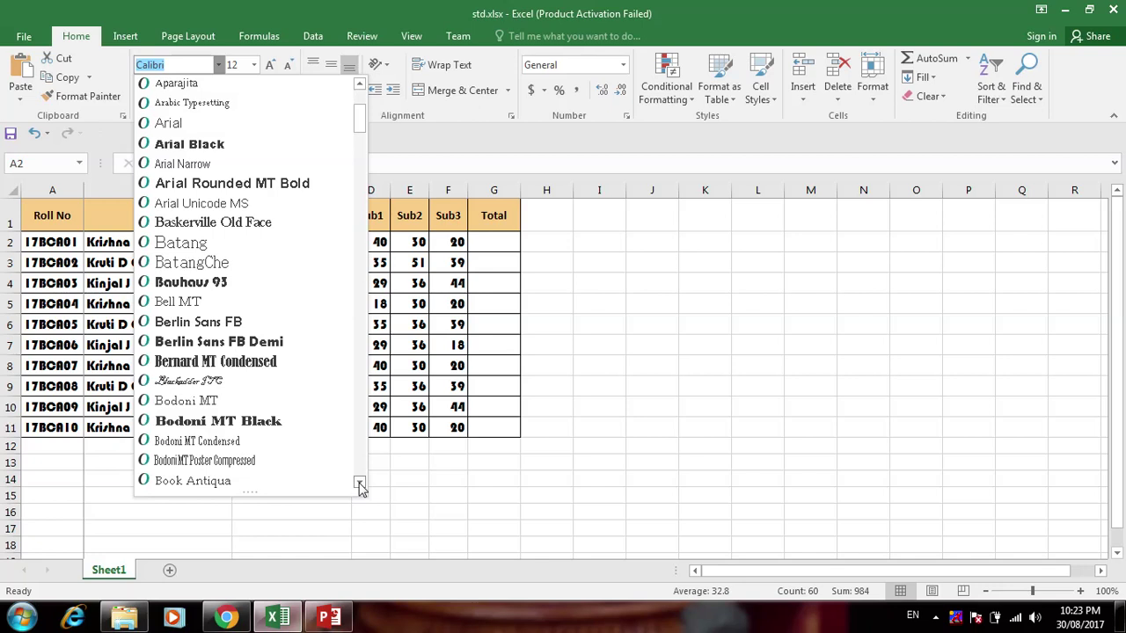
left_click(360, 483)
left_click(360, 483)
left_click(276, 418)
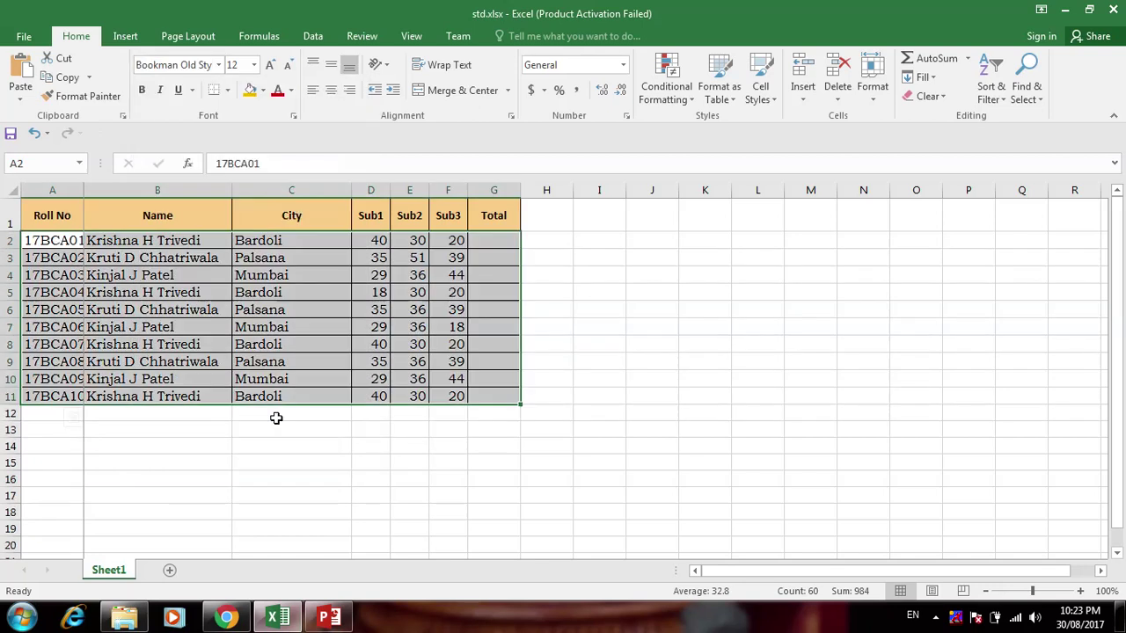
Widen the Roll No column to fit its entries and increase the height of rows 2 to 11
left_click_drag(89, 189, 78, 191)
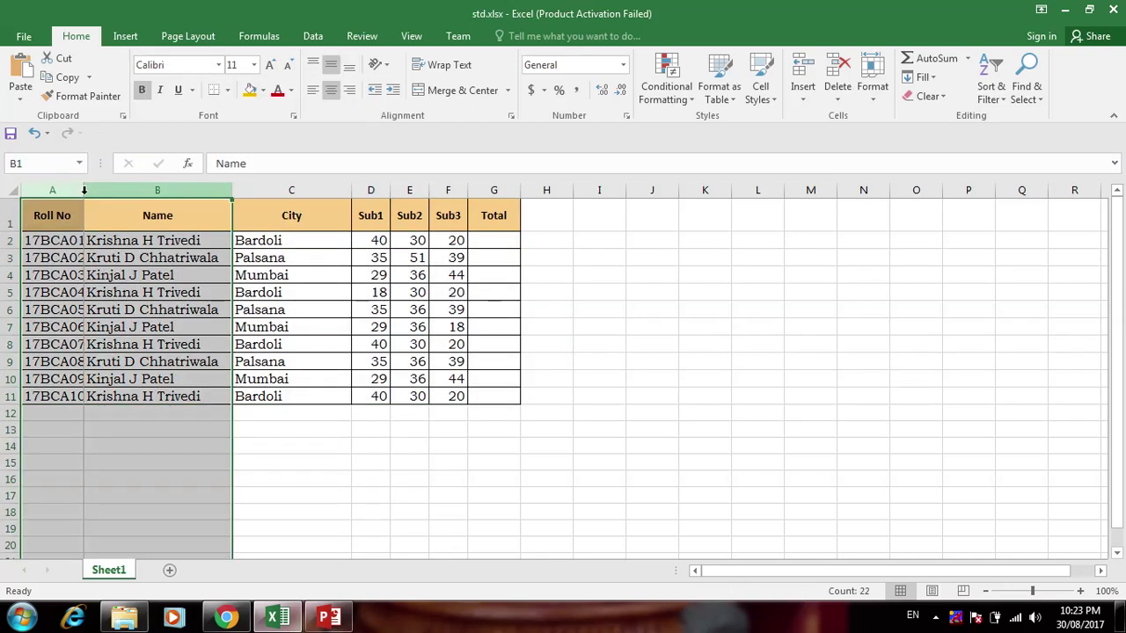
double_click(81, 191)
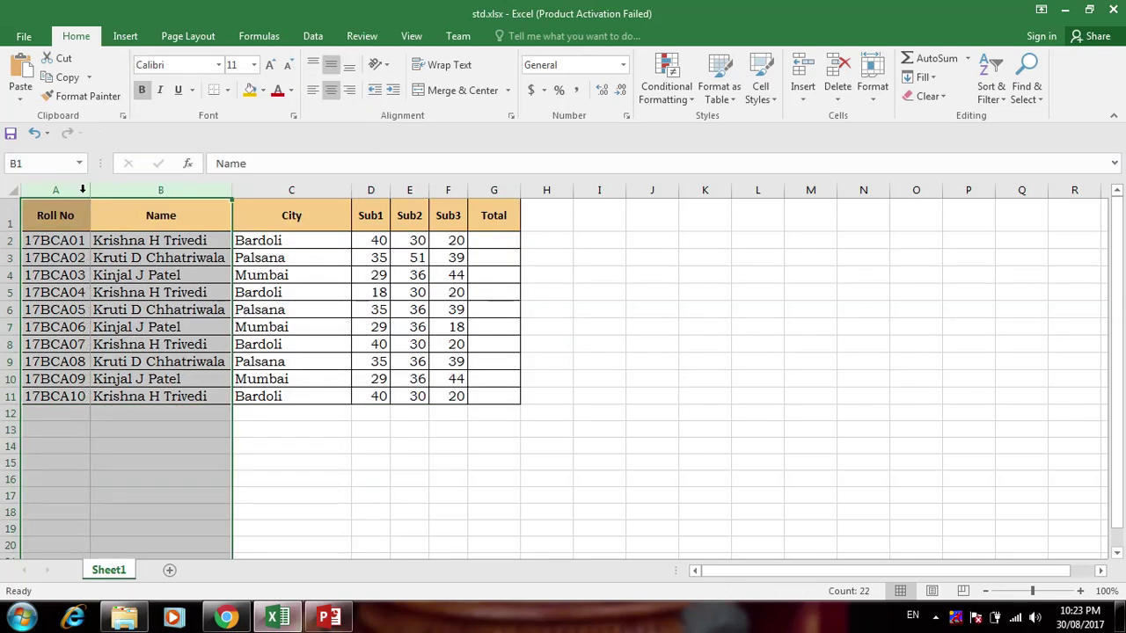
left_click_drag(7, 240, 9, 397)
right_click(9, 397)
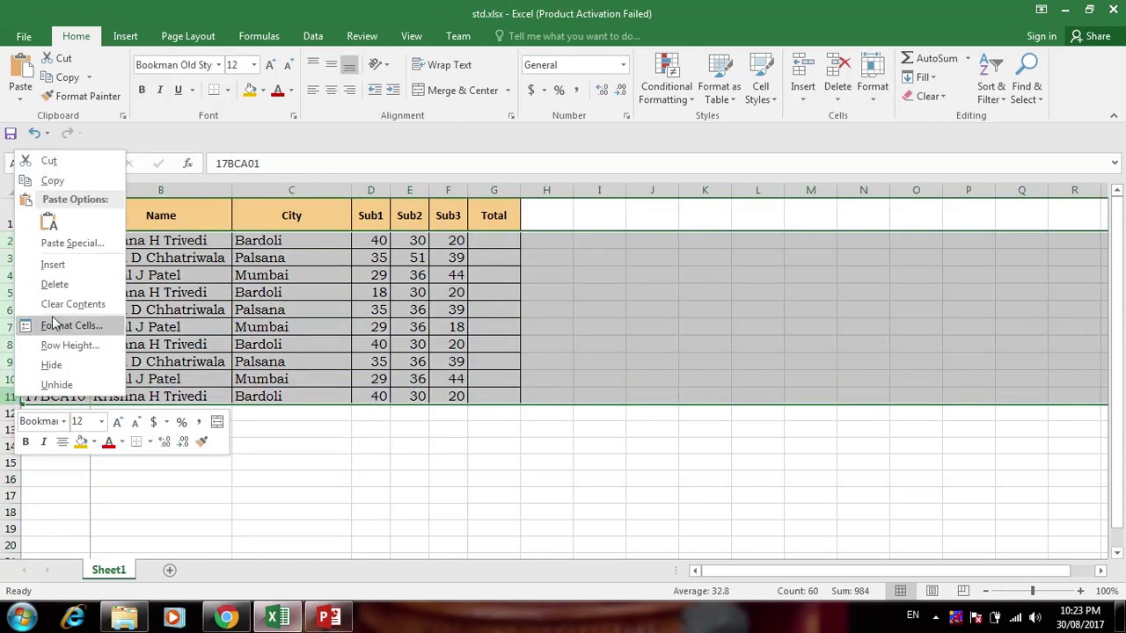
left_click(58, 350)
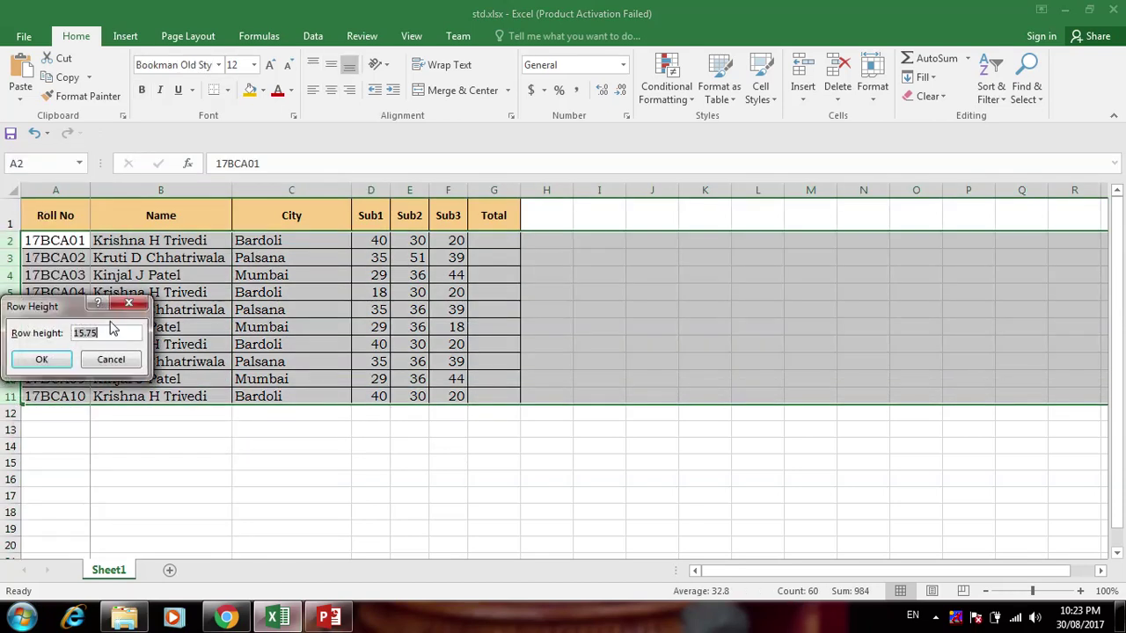
key("Return")
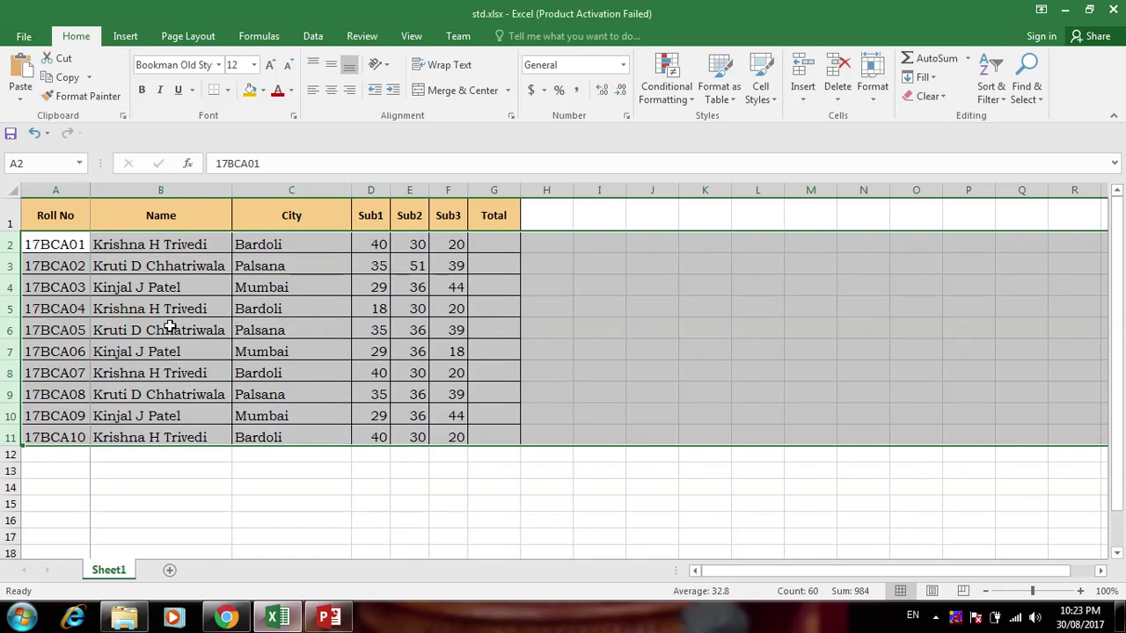
left_click(236, 502)
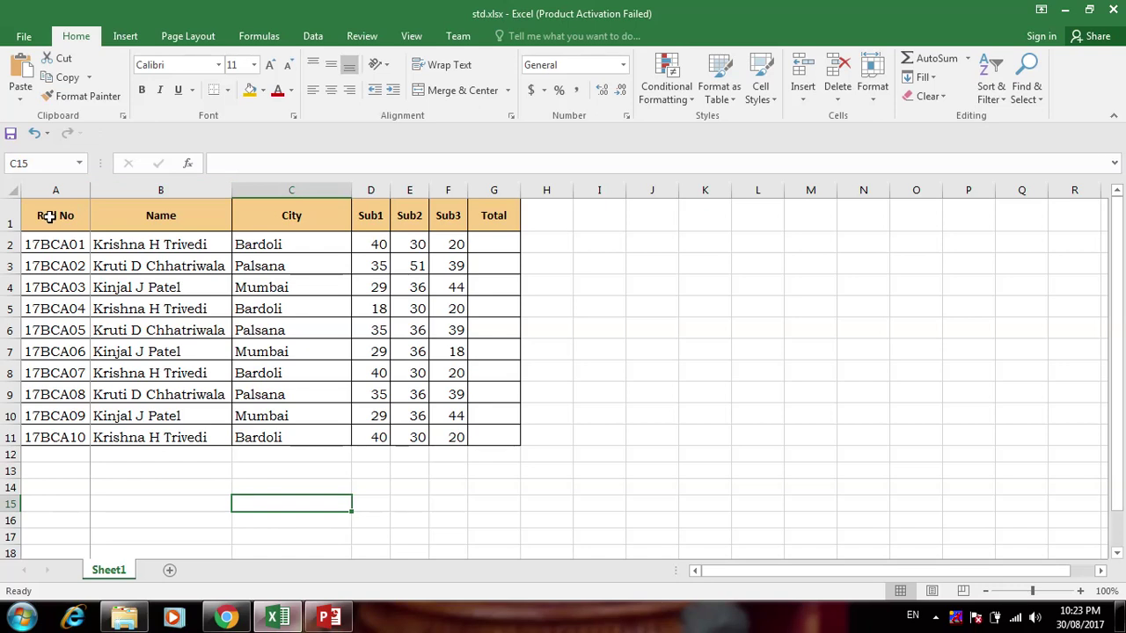
Set the font size of the headings in A1:G1 to 16
left_click_drag(50, 214, 483, 216)
left_click(254, 65)
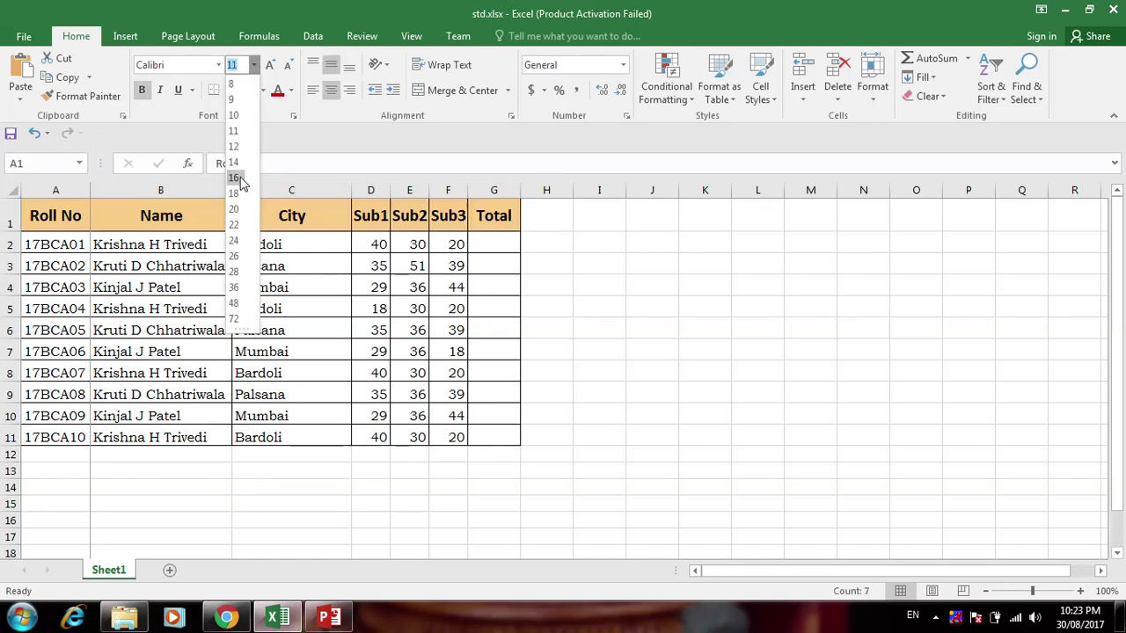
left_click(239, 179)
left_click(500, 288)
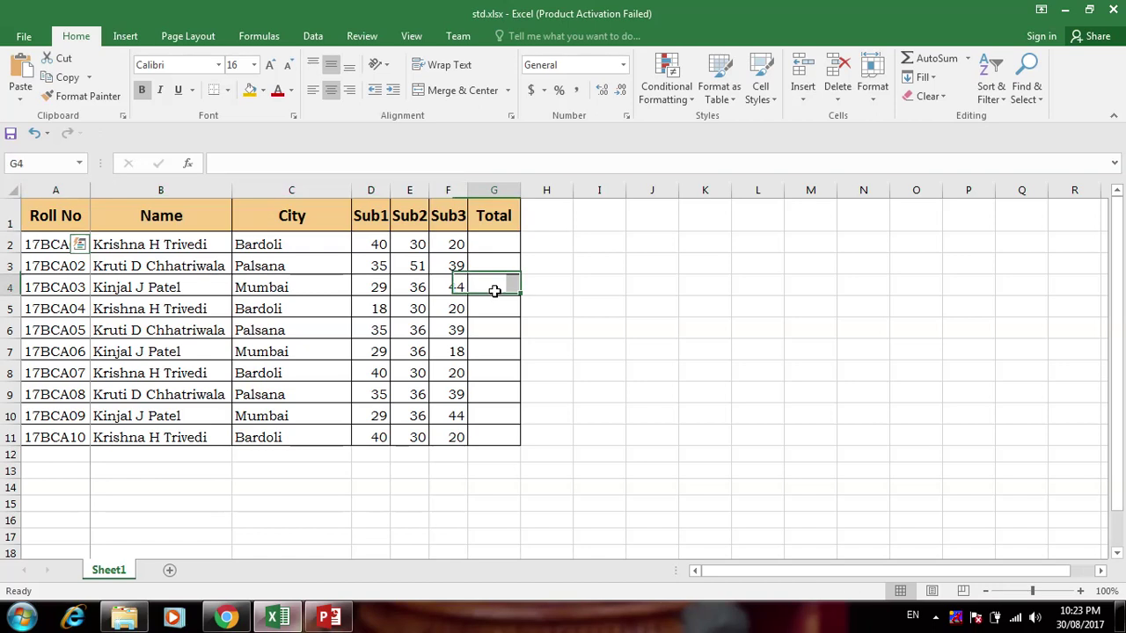
Total the first student's three subject marks in G2 with =SUM(D2:F2) and fill the formula down to G11
left_click(483, 240)
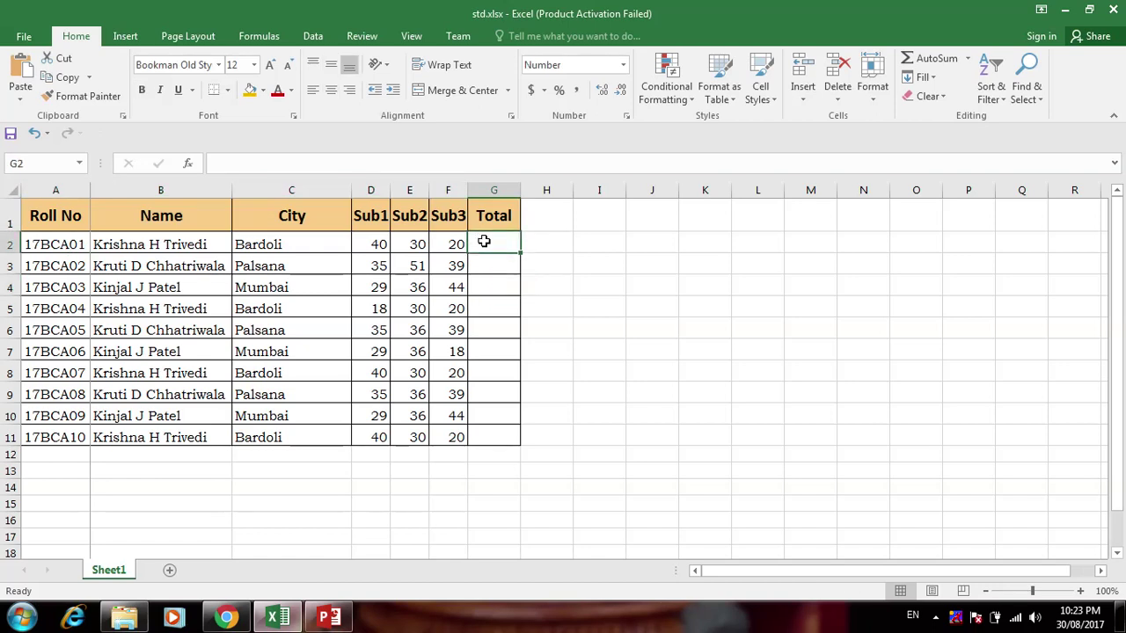
type("=")
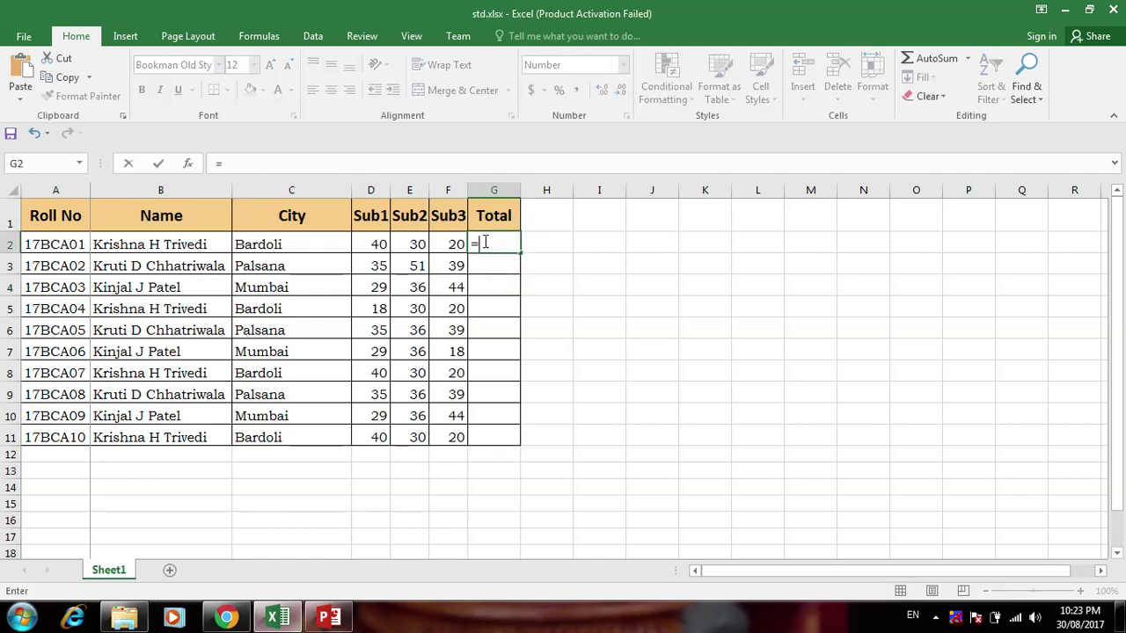
type("sum")
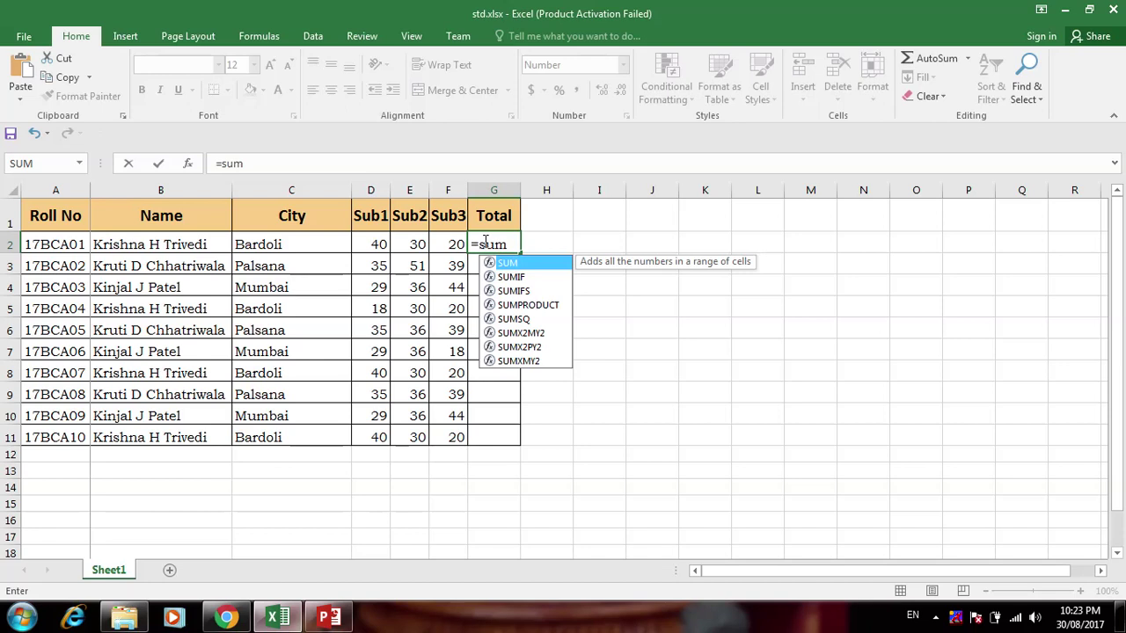
type("(")
left_click_drag(378, 247, 449, 252)
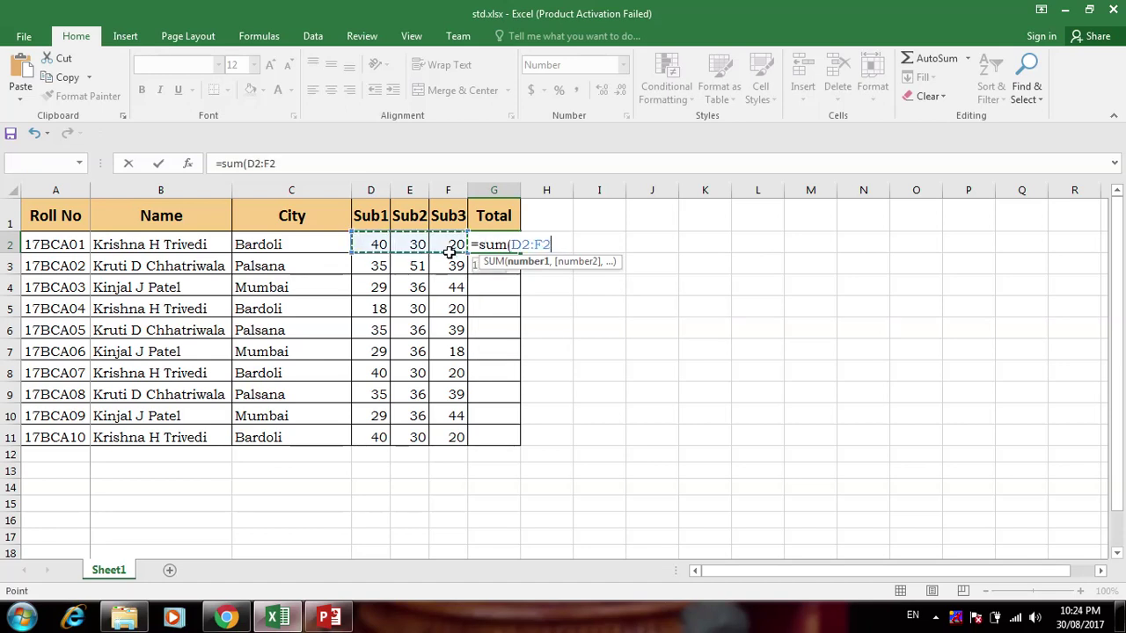
type(")")
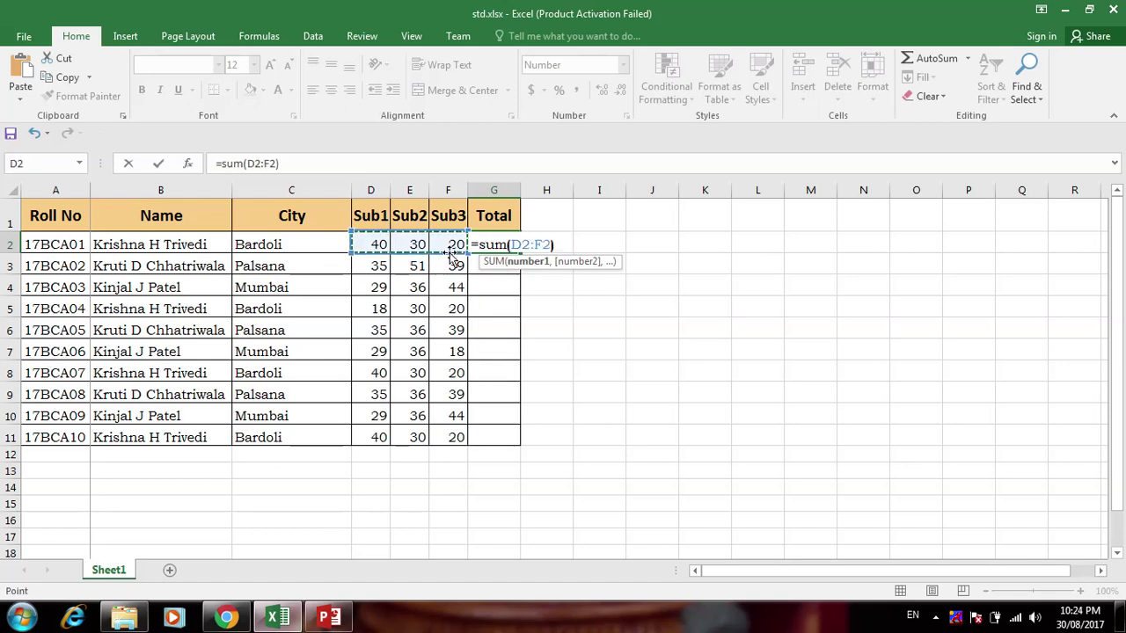
key("Return")
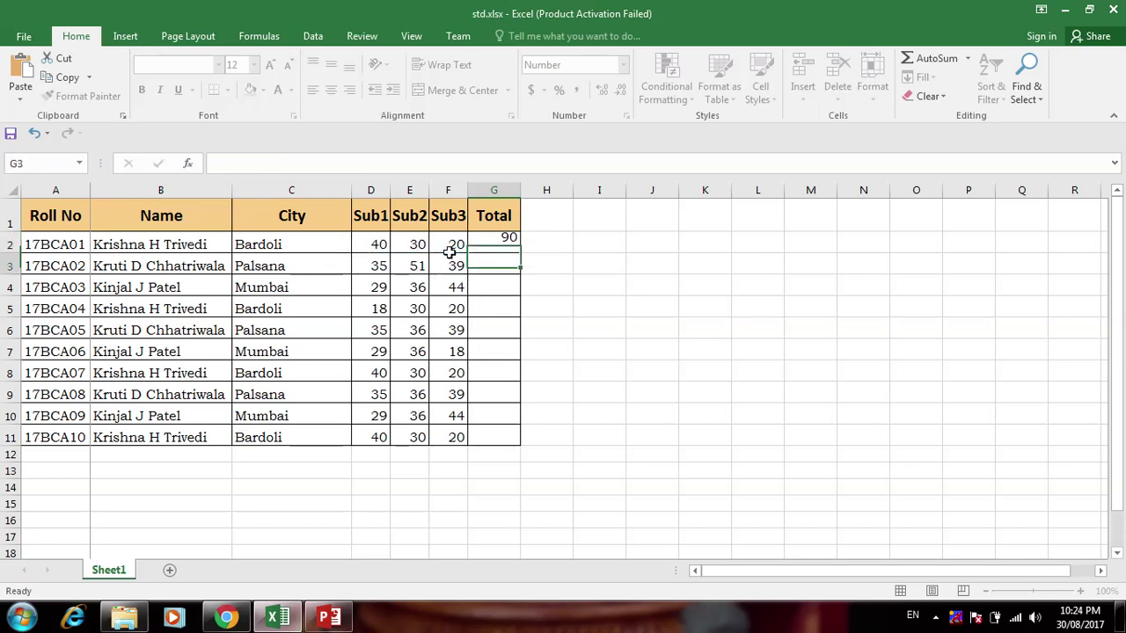
left_click(509, 241)
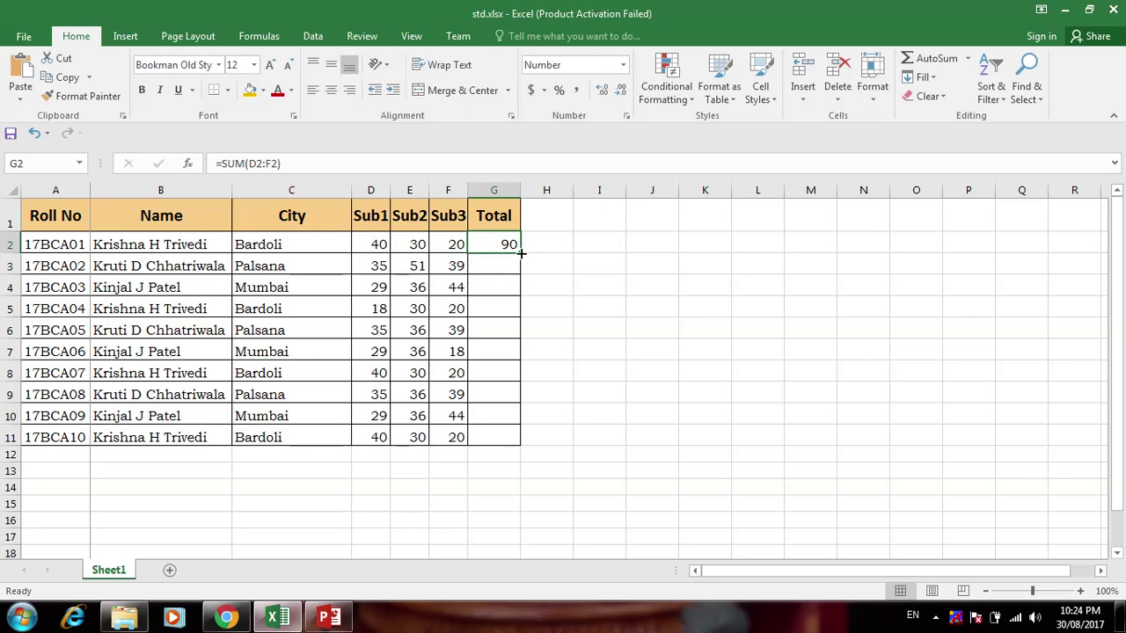
left_click_drag(521, 254, 522, 444)
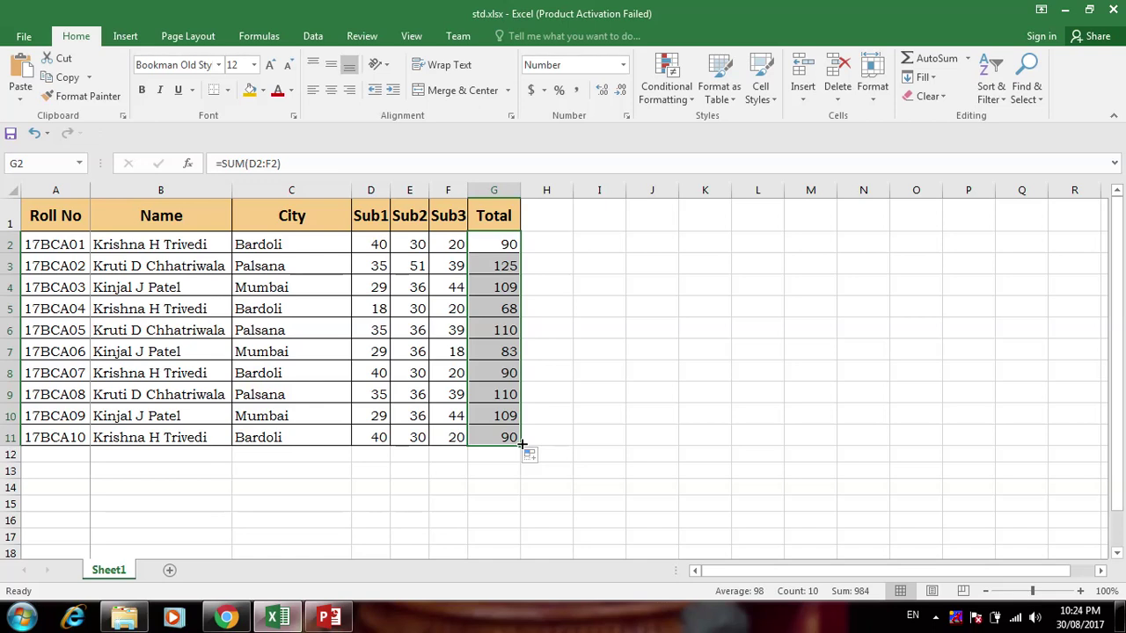
Add the headings Percentage in H1 and Grade in I1, widening column H to fit its heading
left_click(535, 222)
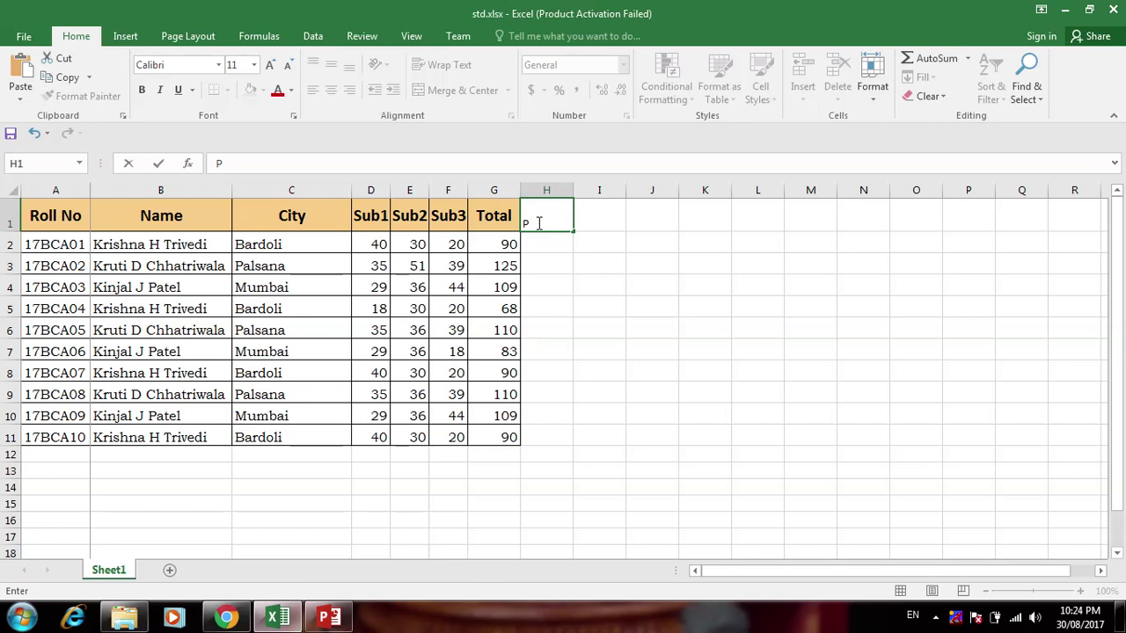
type("Percentage")
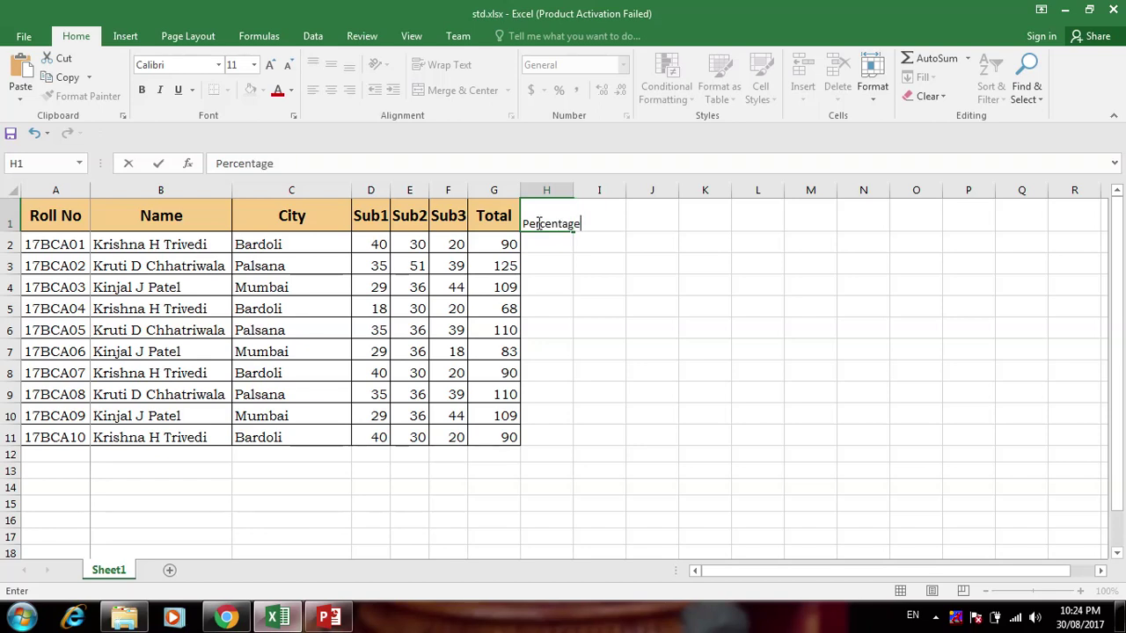
left_click(572, 190)
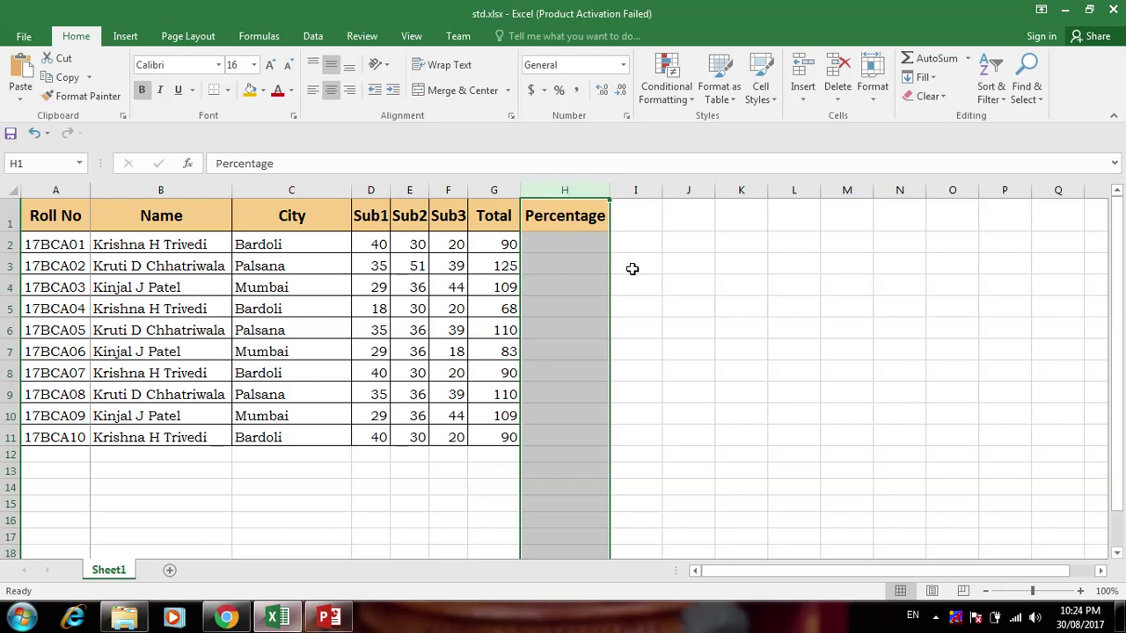
left_click(627, 219)
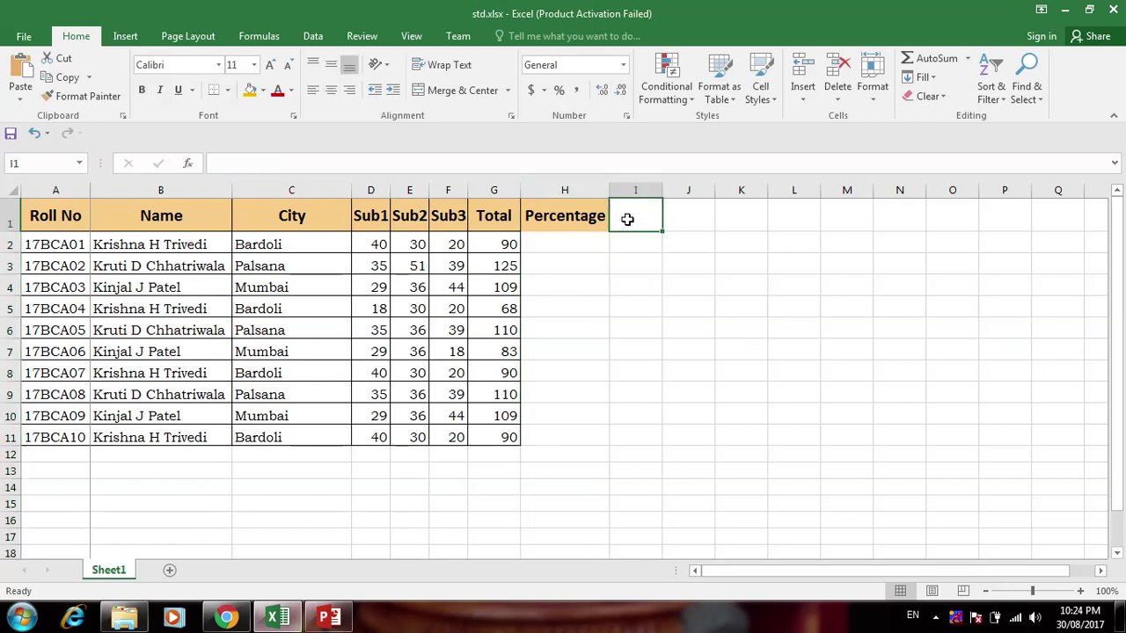
type("Grade")
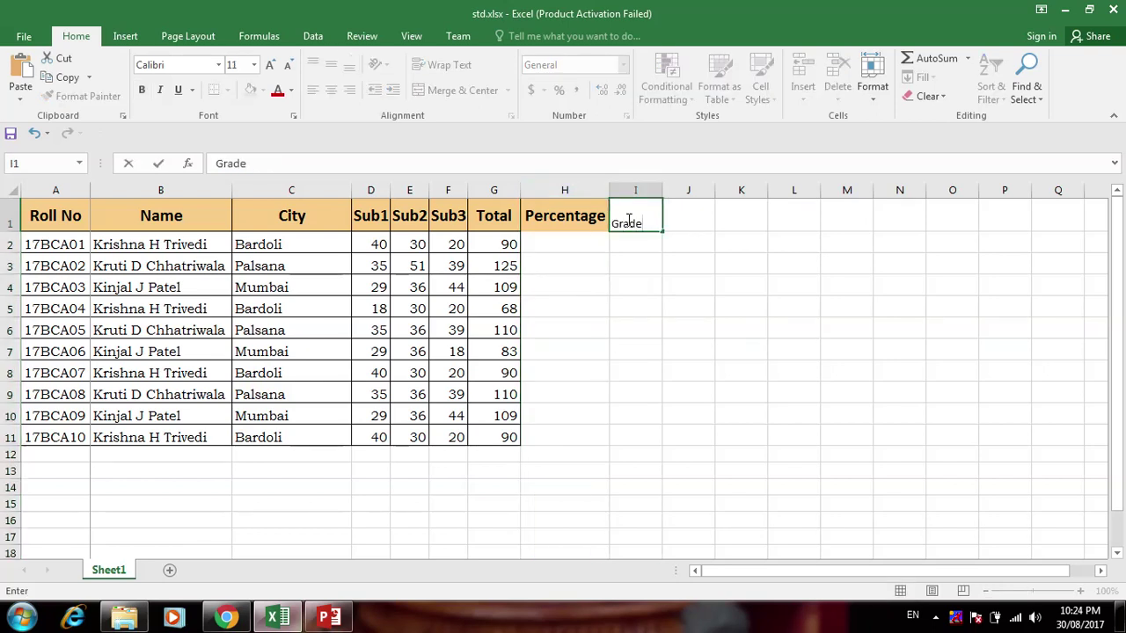
key("Return")
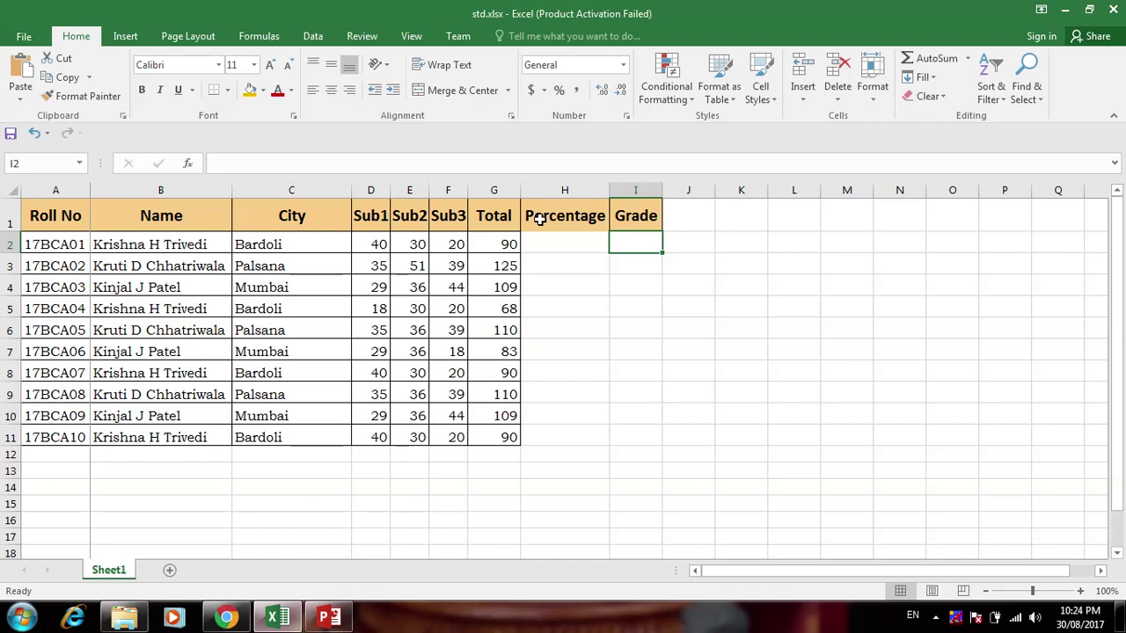
Apply all borders to the whole mark table in A1:I11
left_click_drag(50, 218, 642, 438)
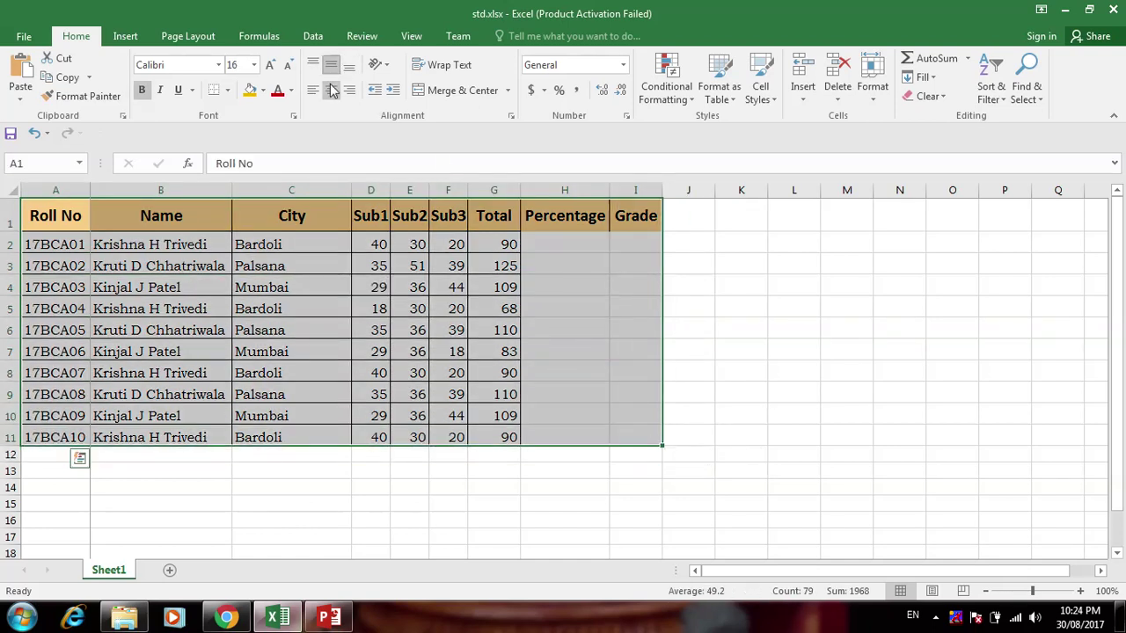
left_click(226, 90)
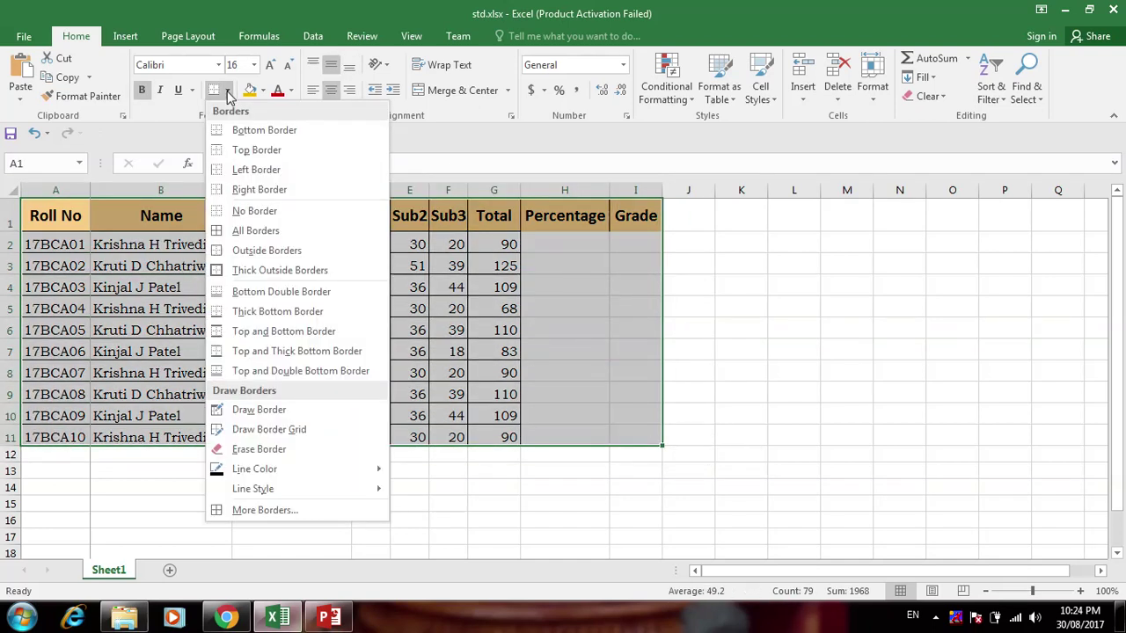
left_click(247, 232)
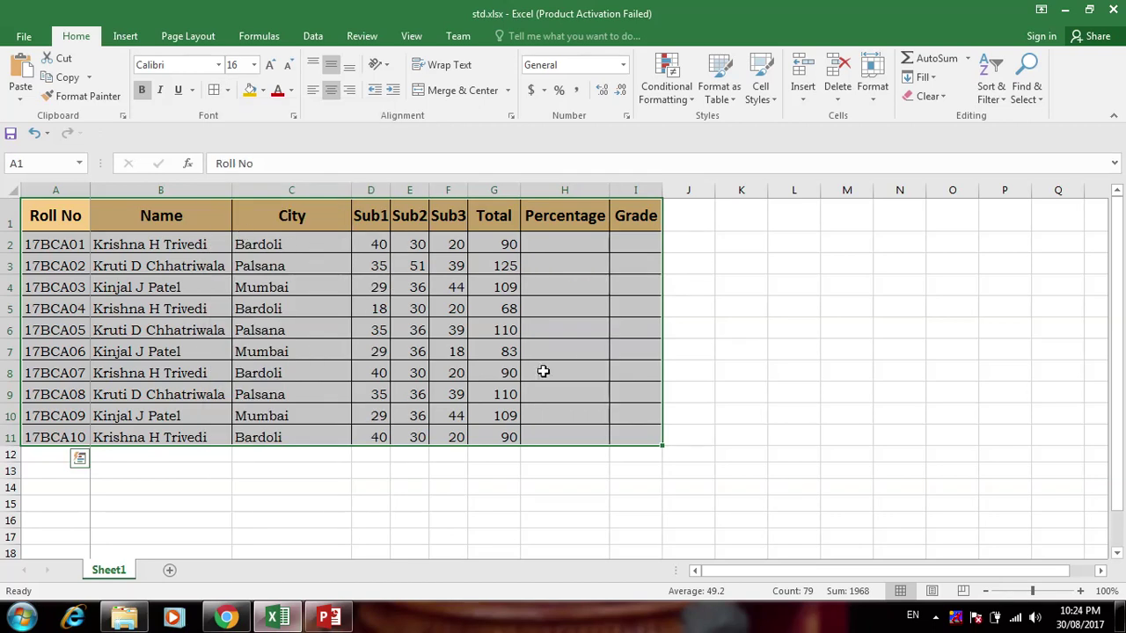
left_click_drag(540, 372, 614, 409)
left_click(614, 409)
Begin an IF formula in the first student's Percentage cell, H2
left_click(541, 250)
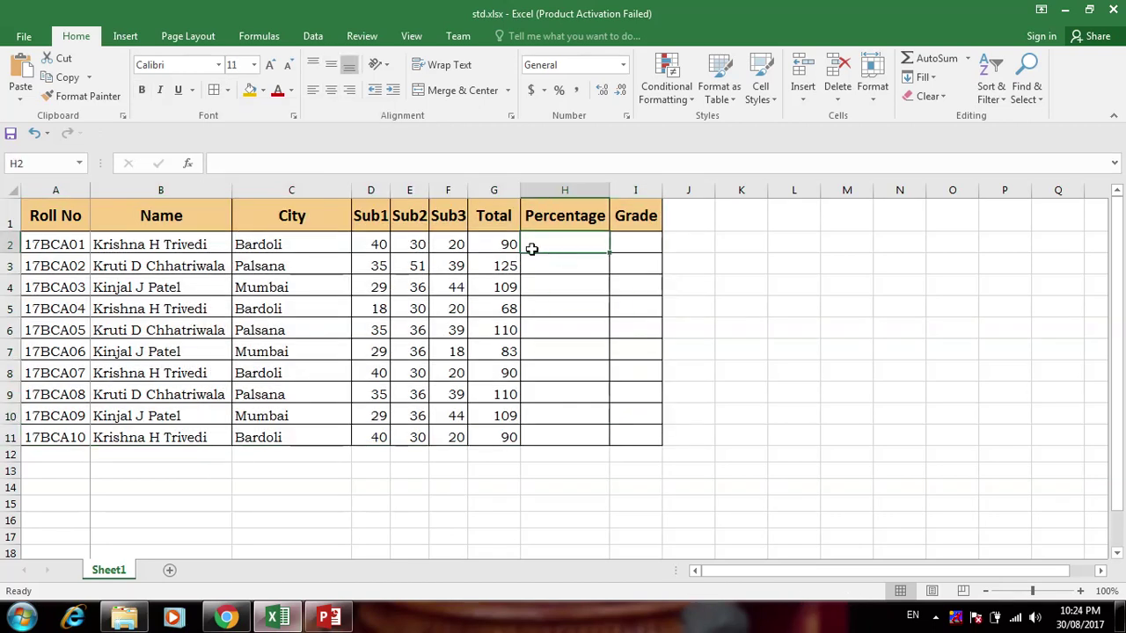
left_click(504, 243)
left_click(552, 243)
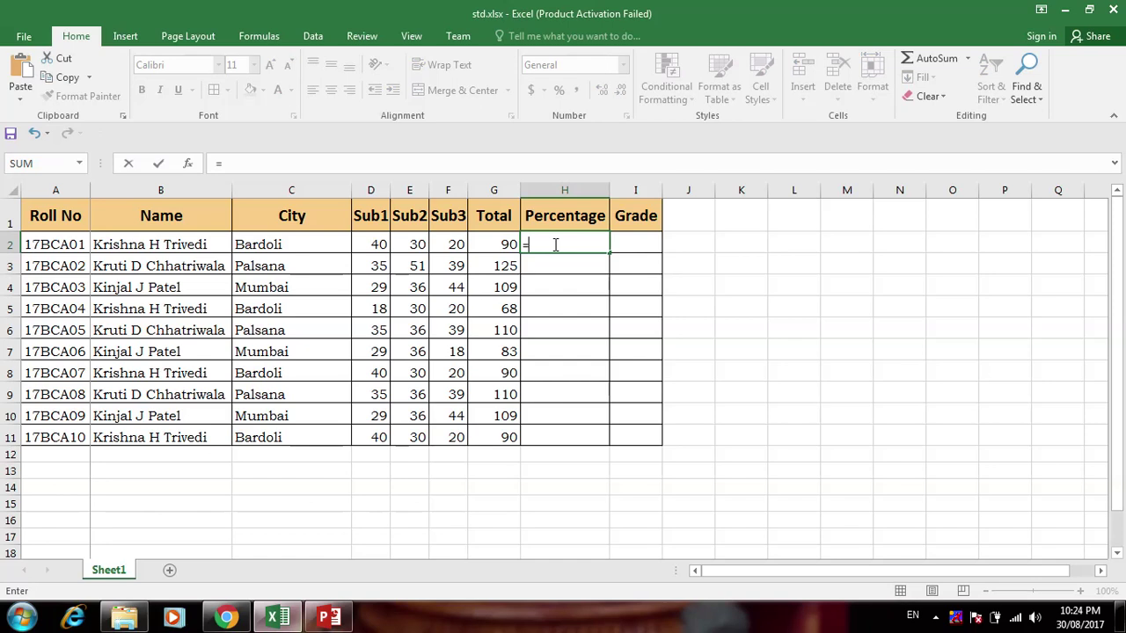
type("=if(")
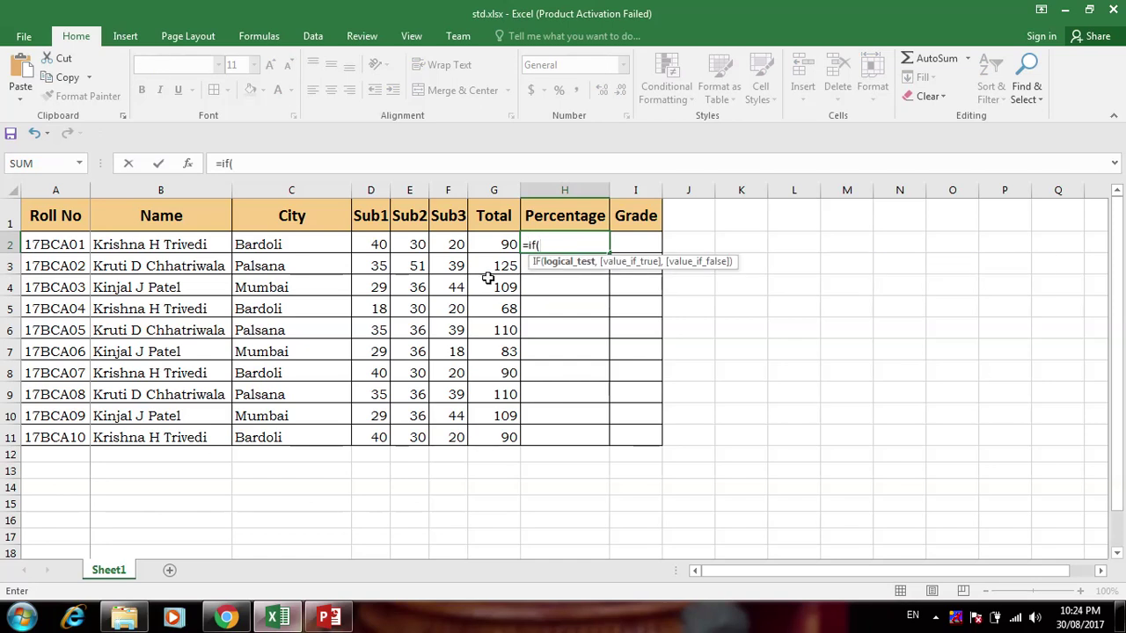
left_click(490, 244)
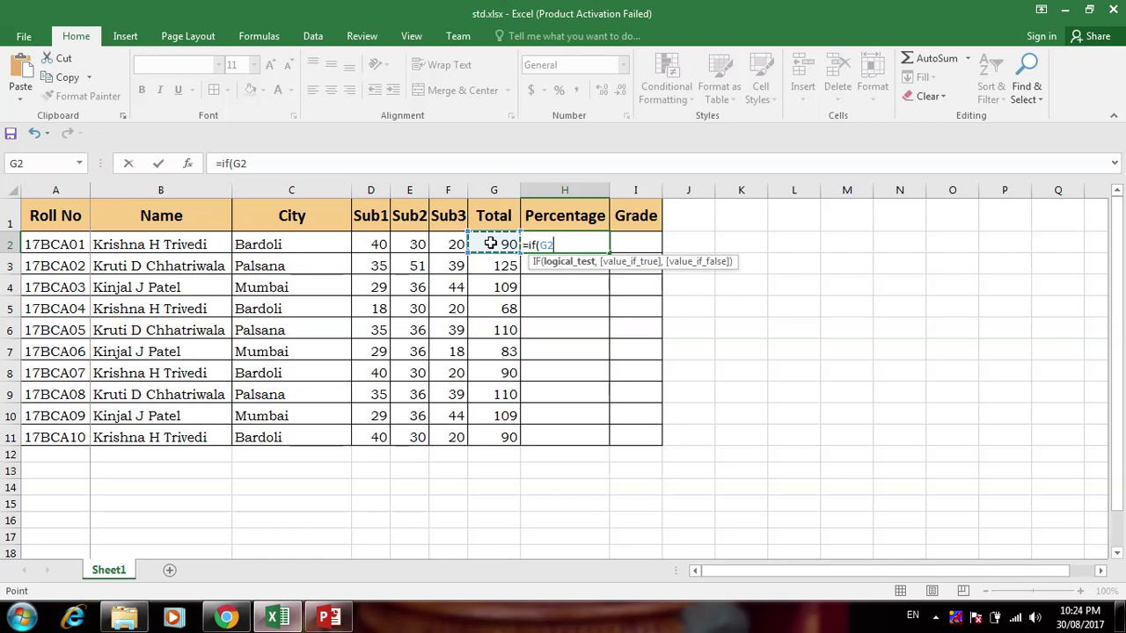
type("/3")
key("BackSpace")
key("BackSpace")
key("BackSpace")
key("BackSpace")
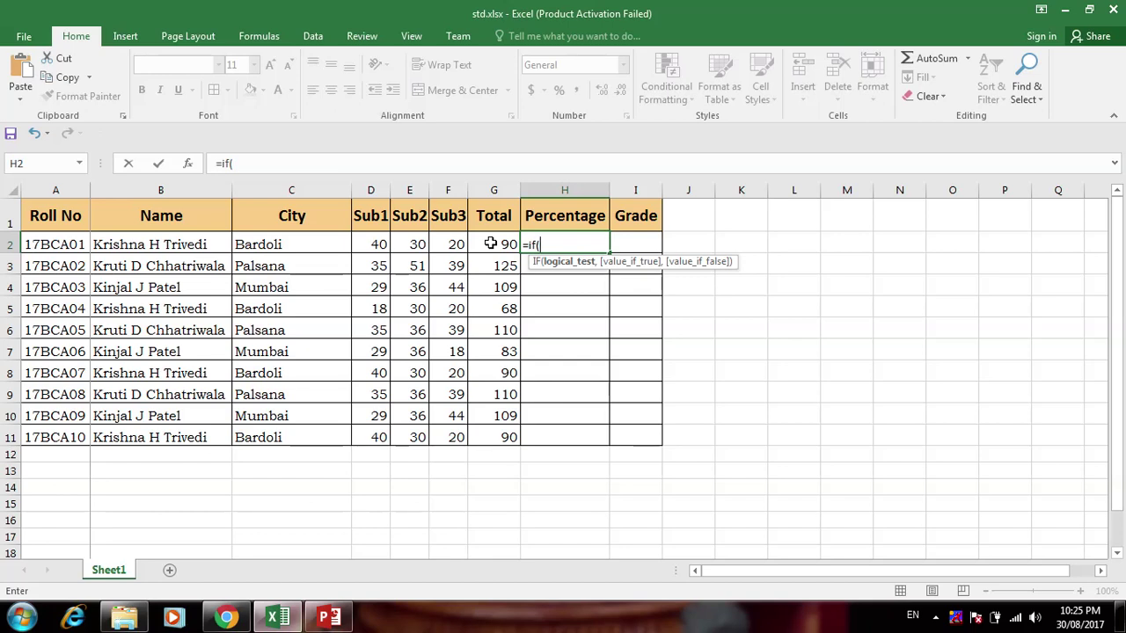
type("or")
key("BackSpace")
key("BackSpace")
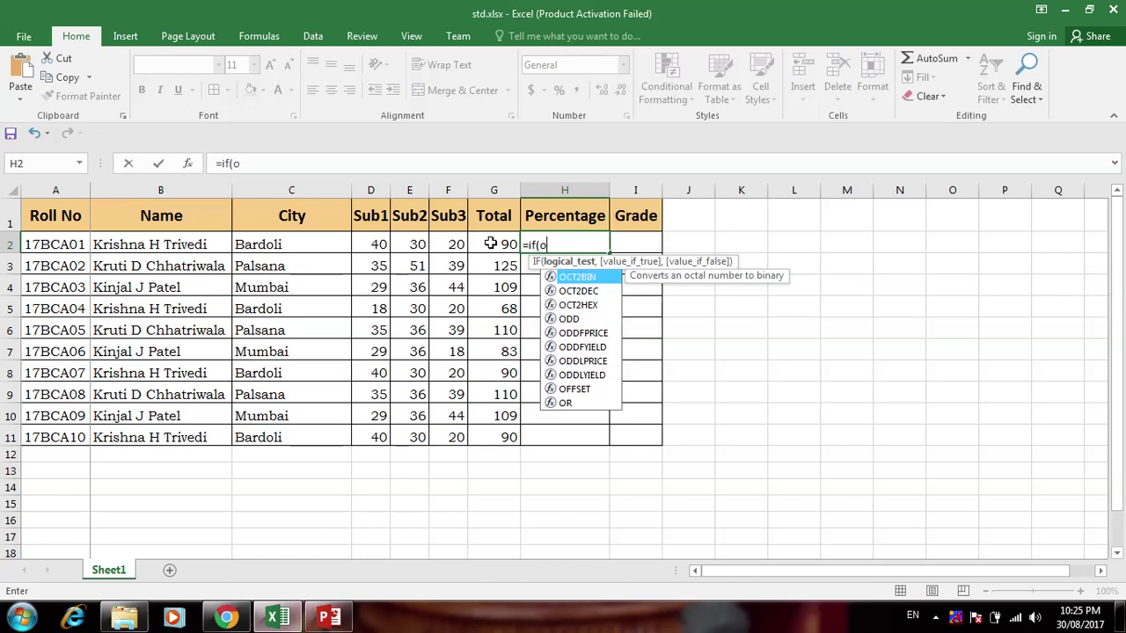
type("an")
key("BackSpace")
key("BackSpace")
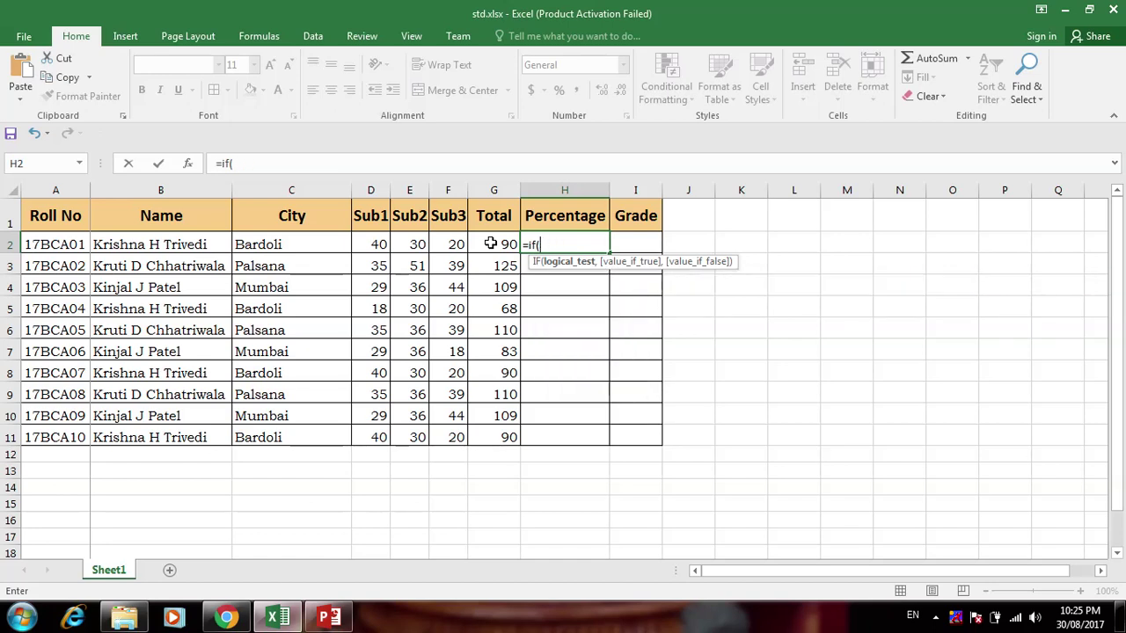
Enter OR(D2<20,E2<20,F2<20) as the logical test of the IF formula in H2
type("o")
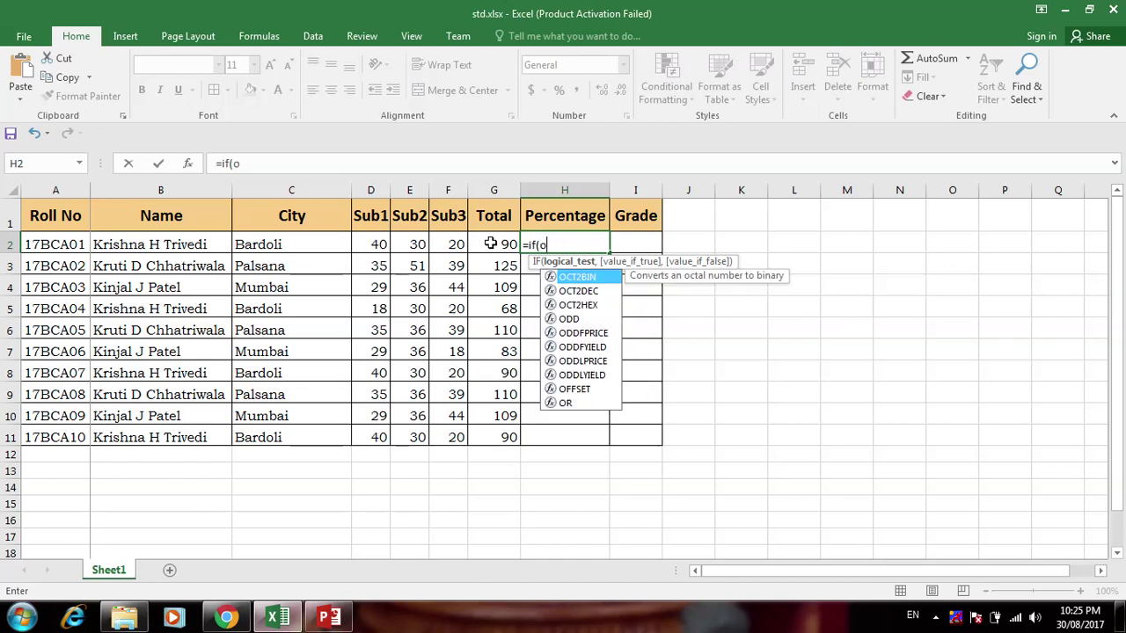
type("r(")
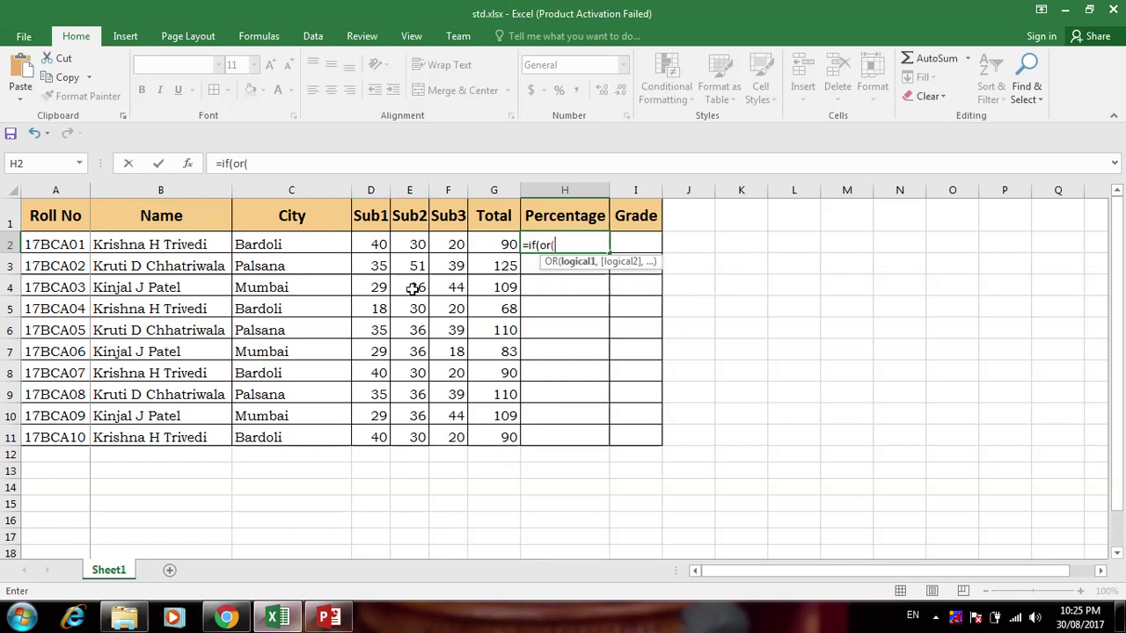
left_click(377, 244)
type("<20,")
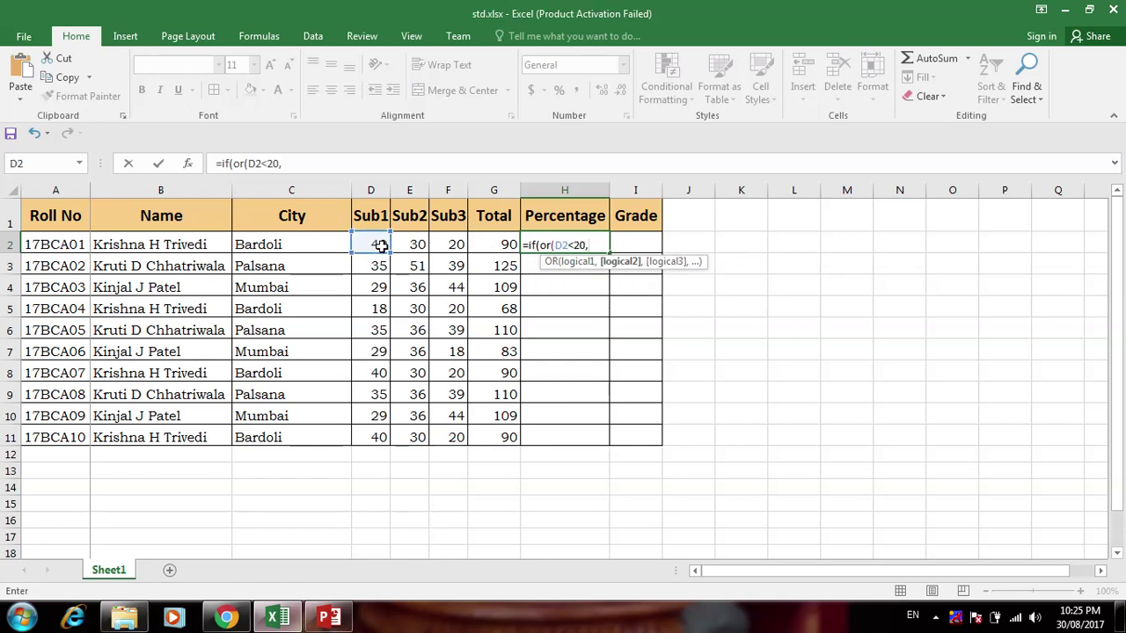
left_click(414, 245)
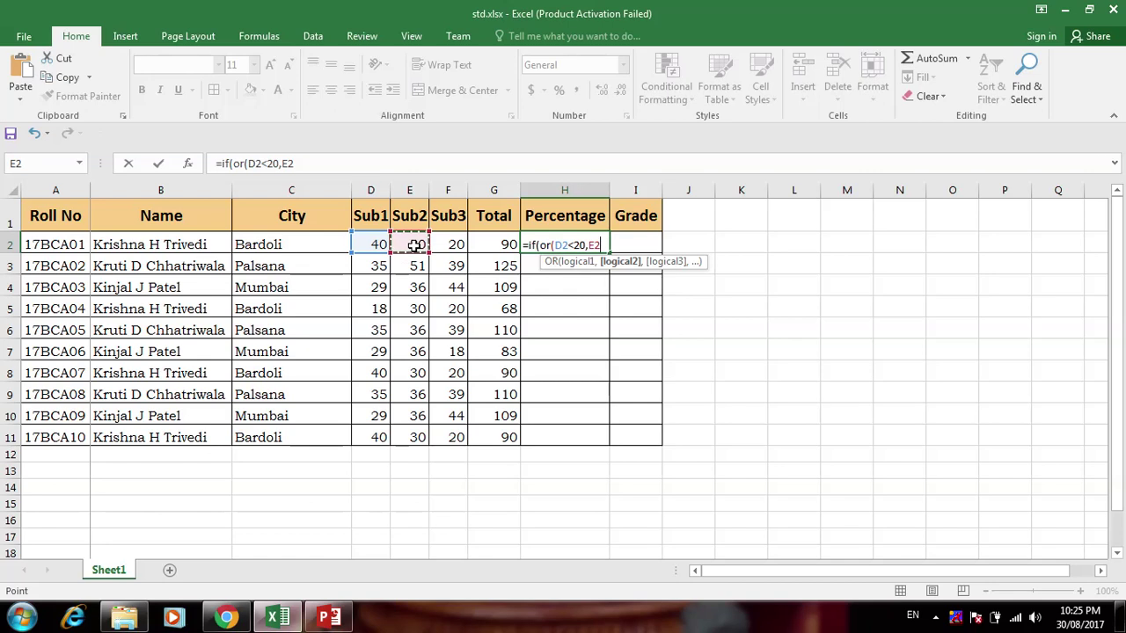
type("<20,")
left_click(447, 247)
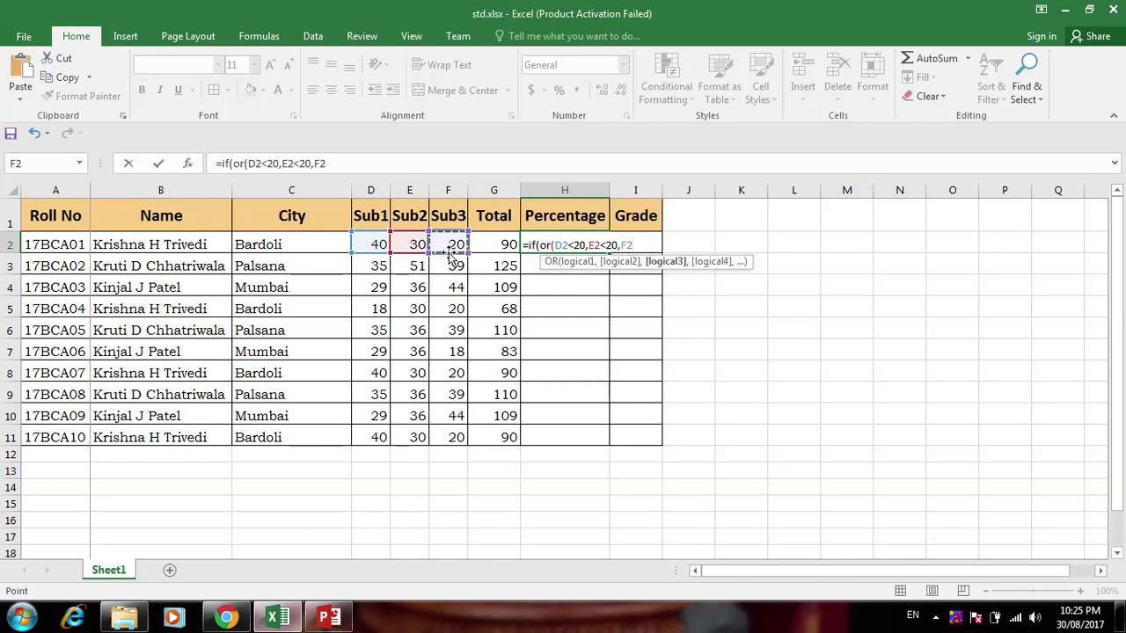
type("<20")
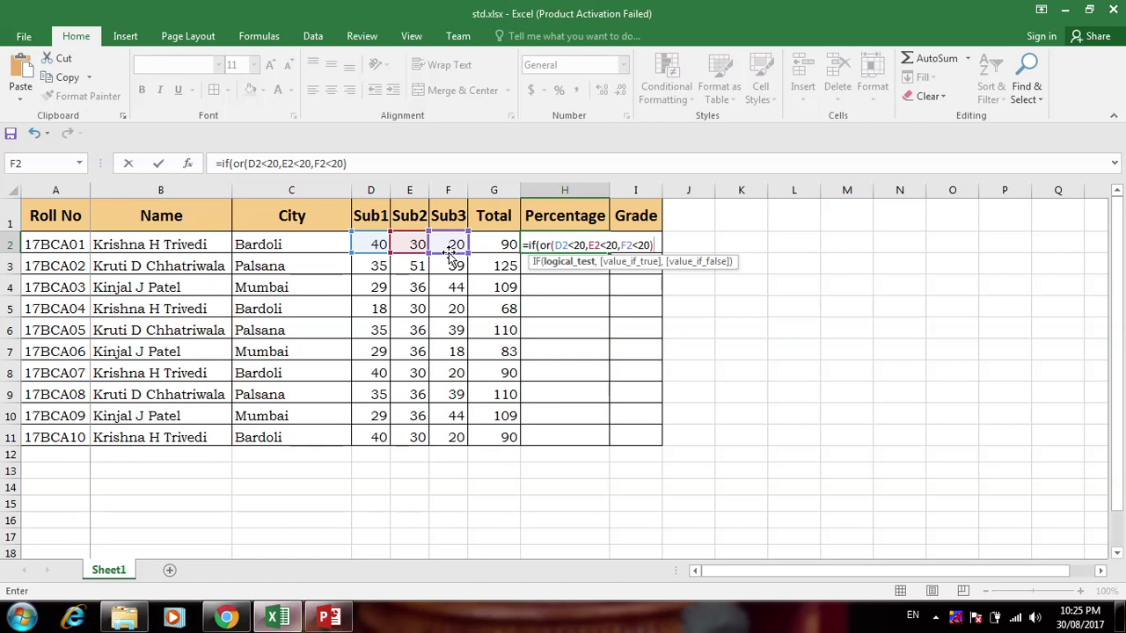
Complete the IF formula in H2 with 0 as the value if true and G2/3 as the value if false
type(",")
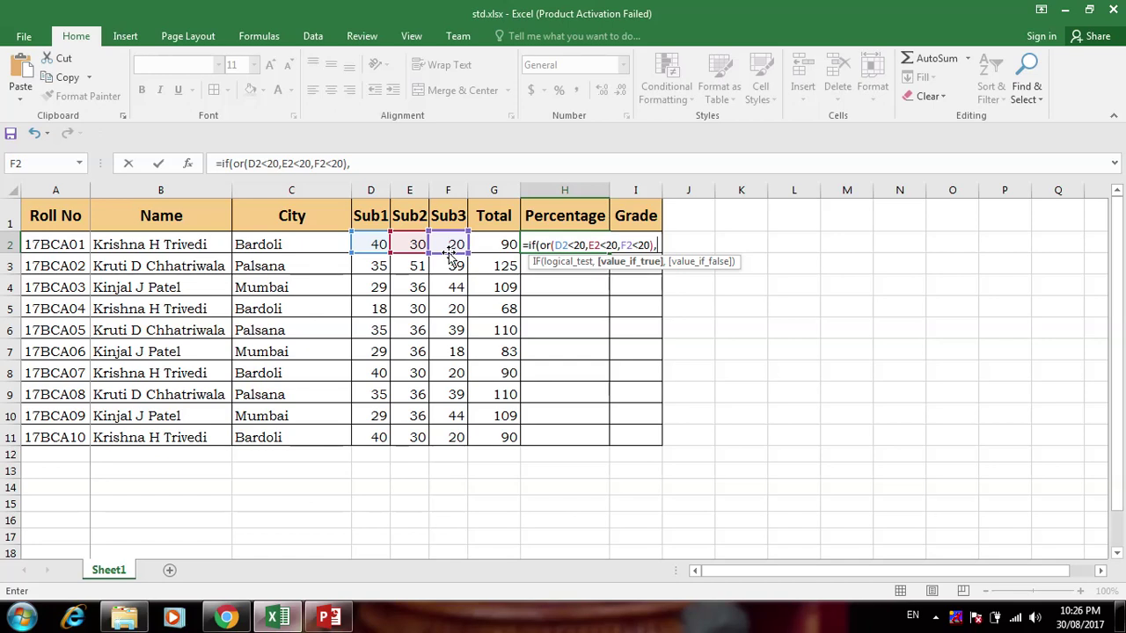
type("0,")
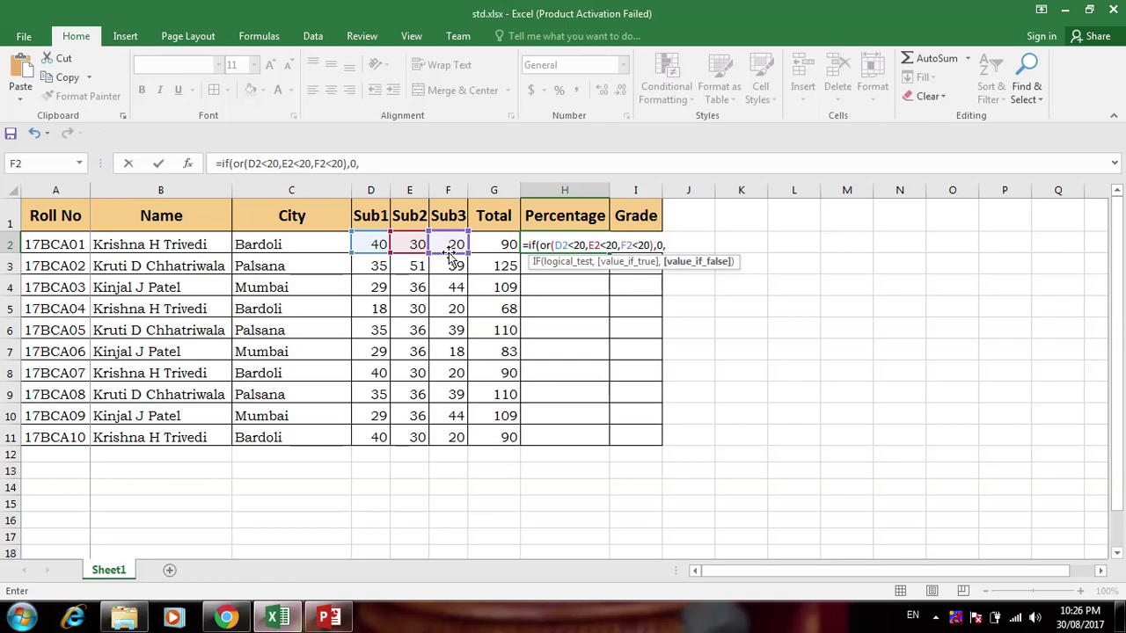
type("g")
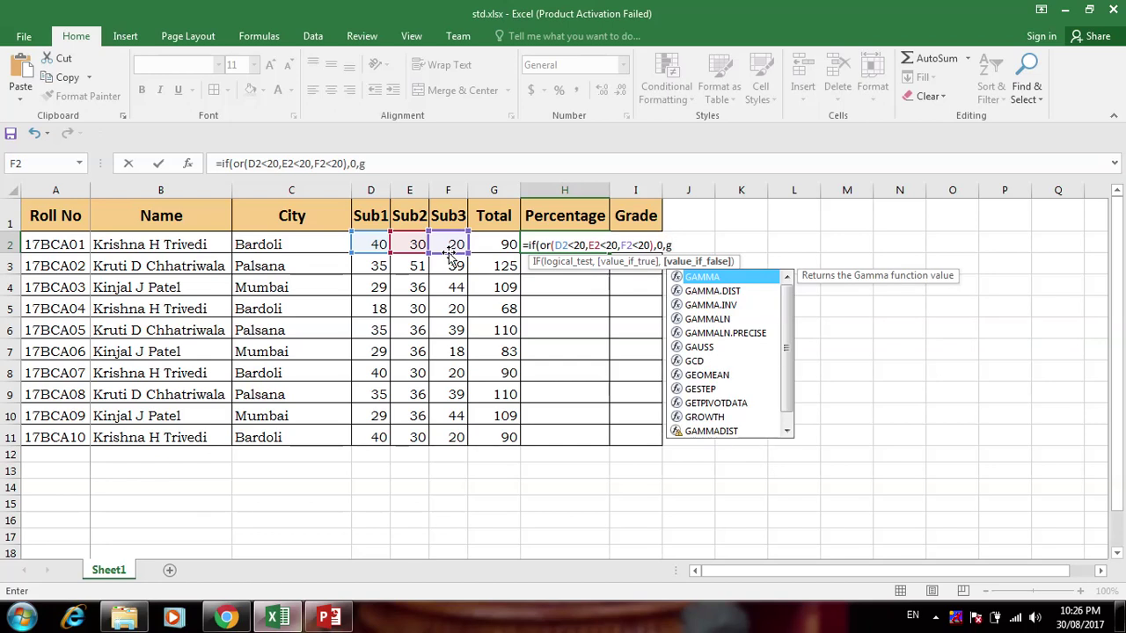
type("3")
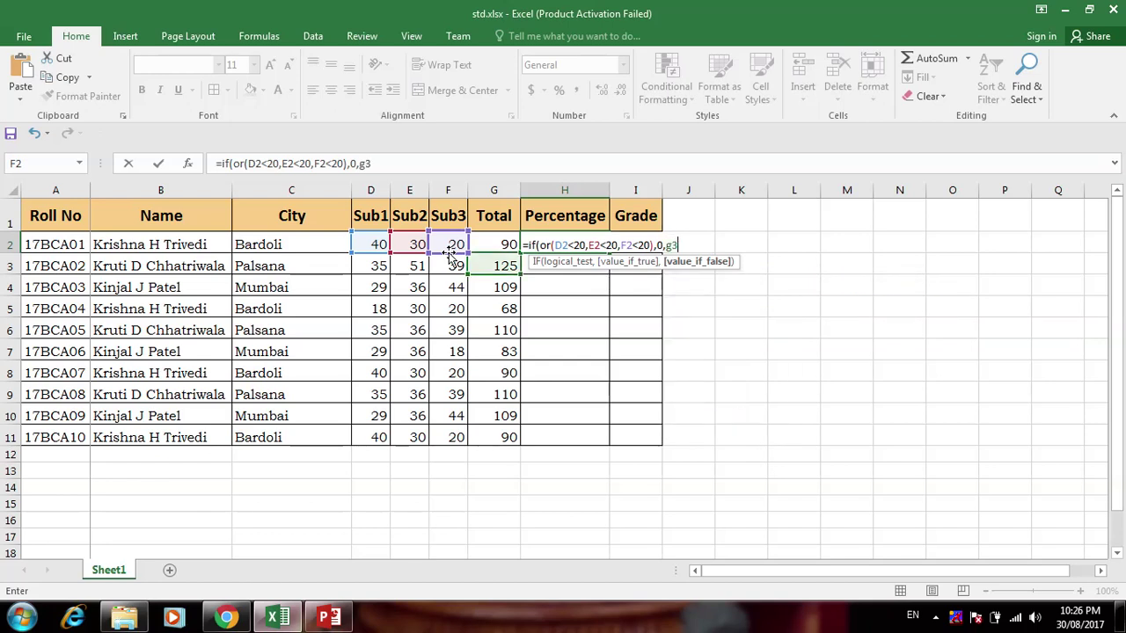
key("BackSpace")
type("2")
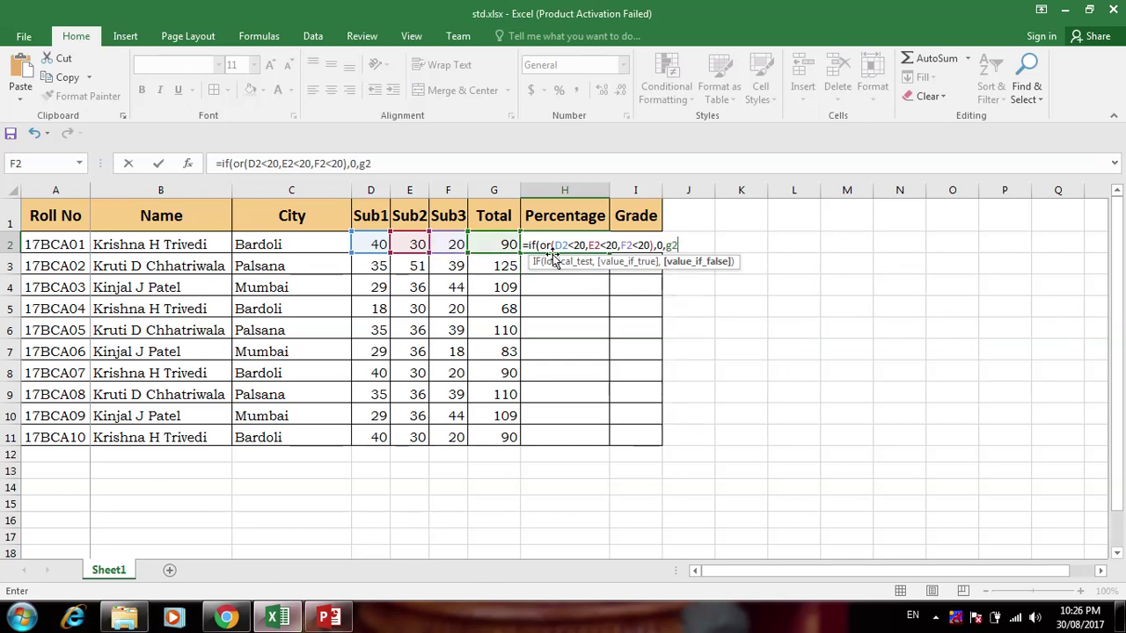
type("/3)")
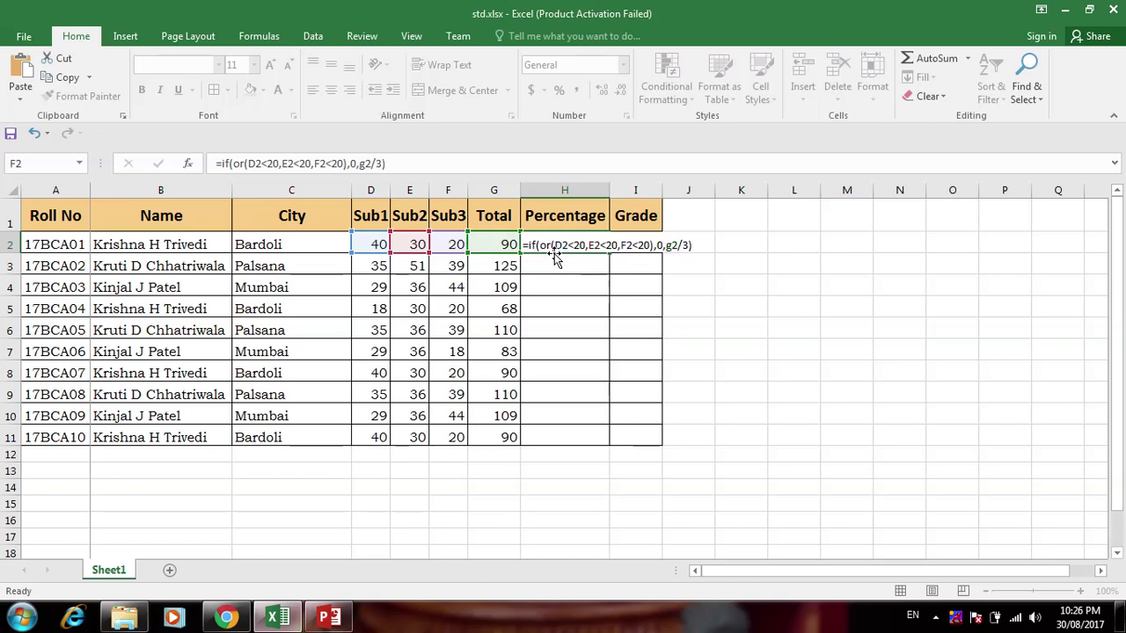
key("Return")
left_click(581, 238)
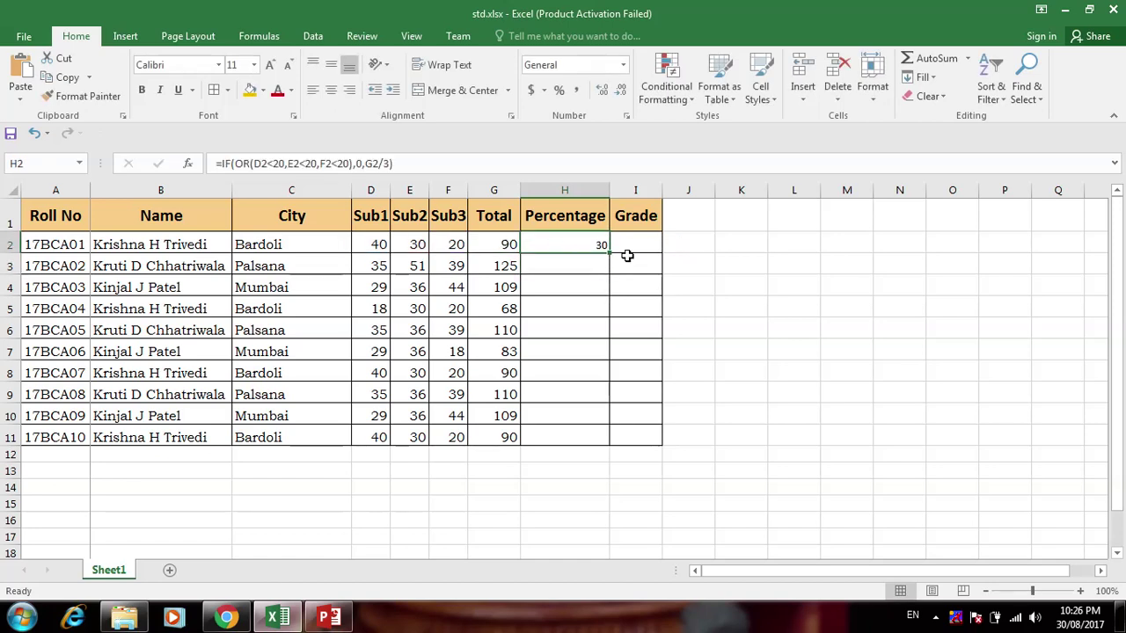
Set out a trial proportion beside the table with 150 in L3, 100 in M3, 90 in L4 and ? in M4
left_click(801, 265)
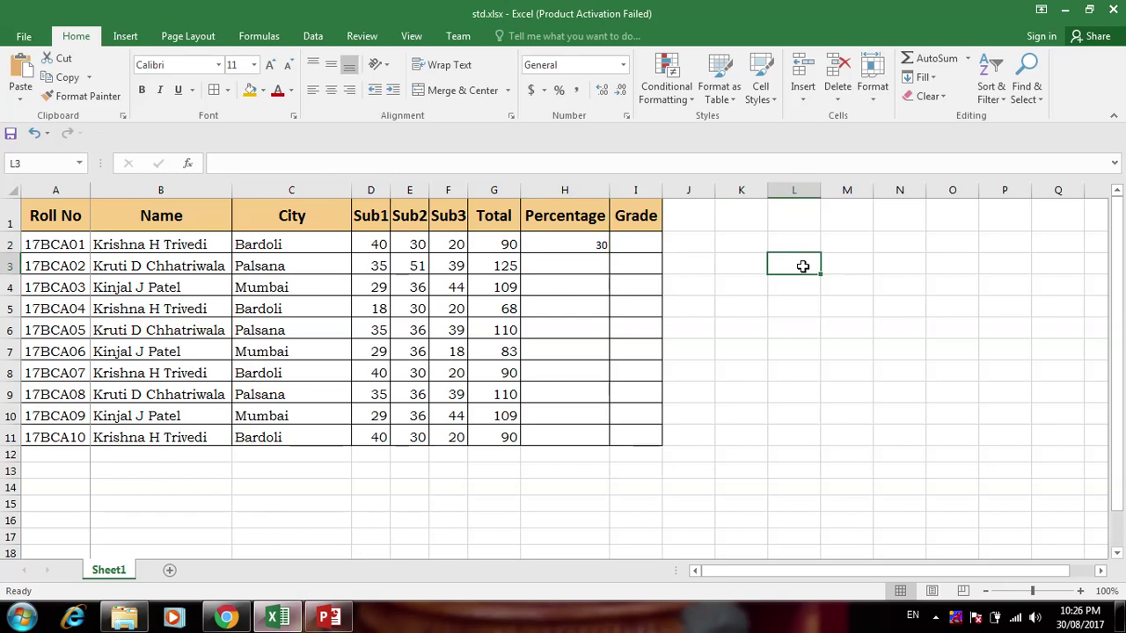
type("150")
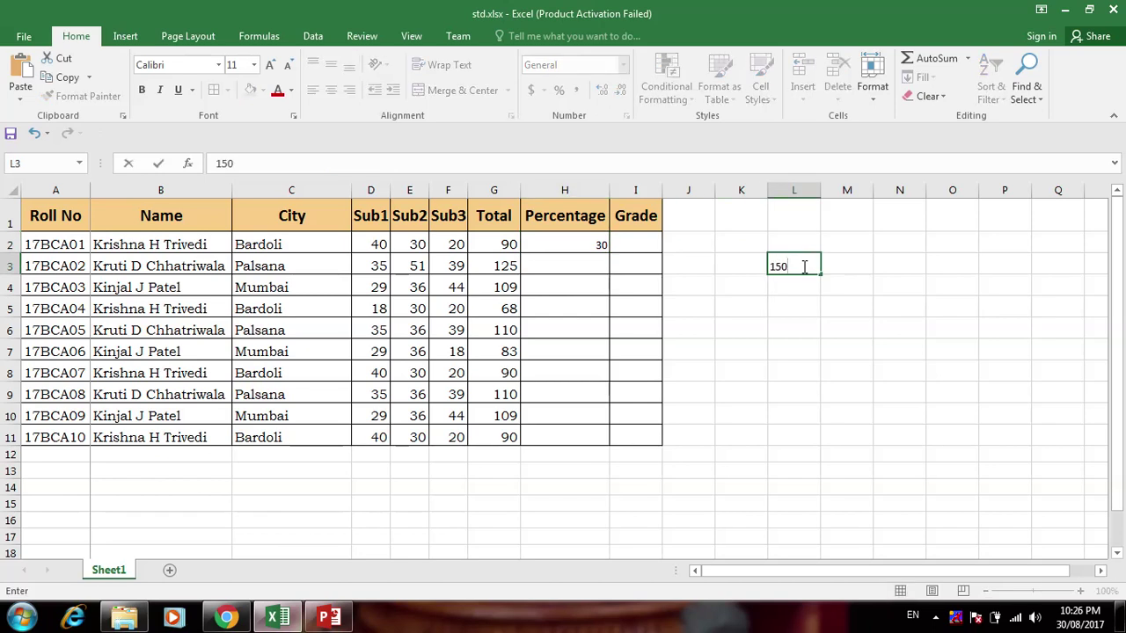
key("Tab")
type("100")
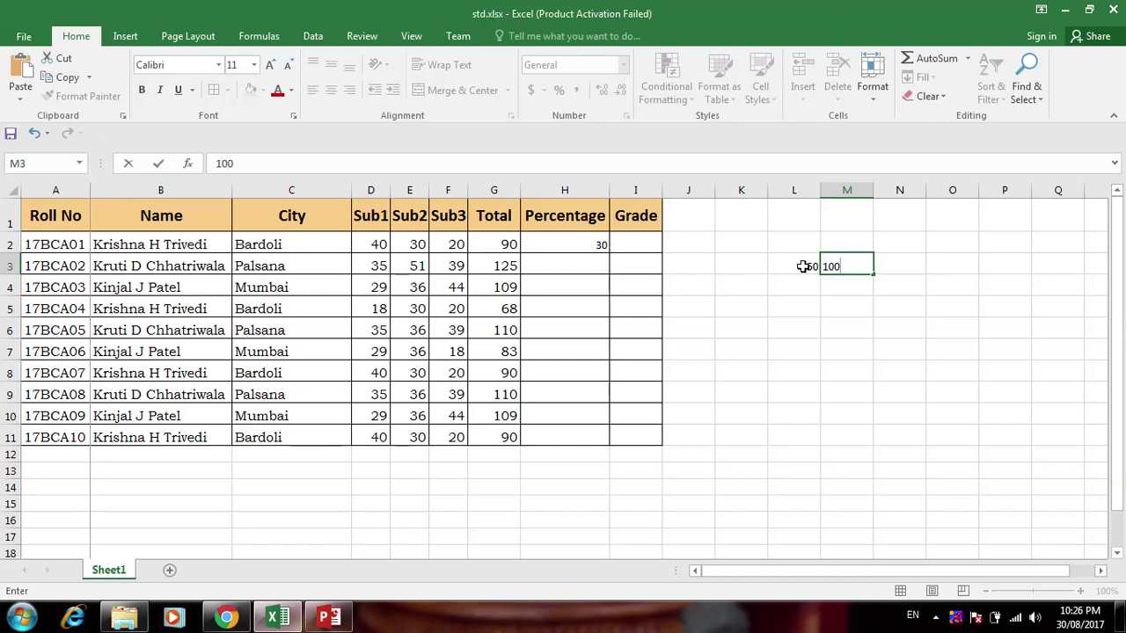
key("Return")
key("Left")
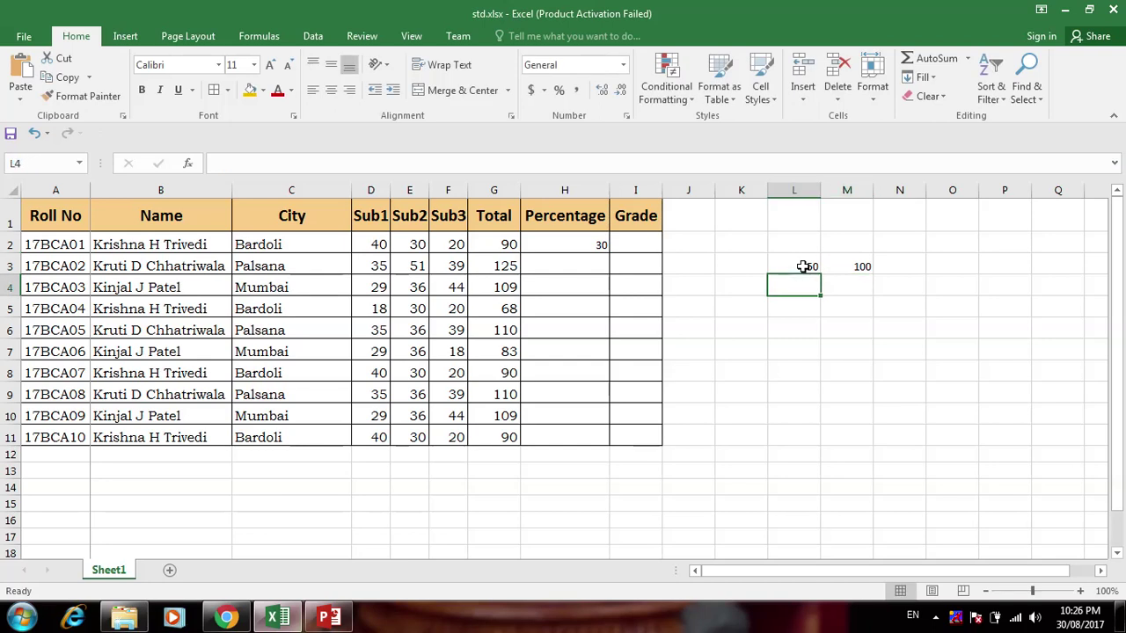
type("90")
key("Right")
key("Right")
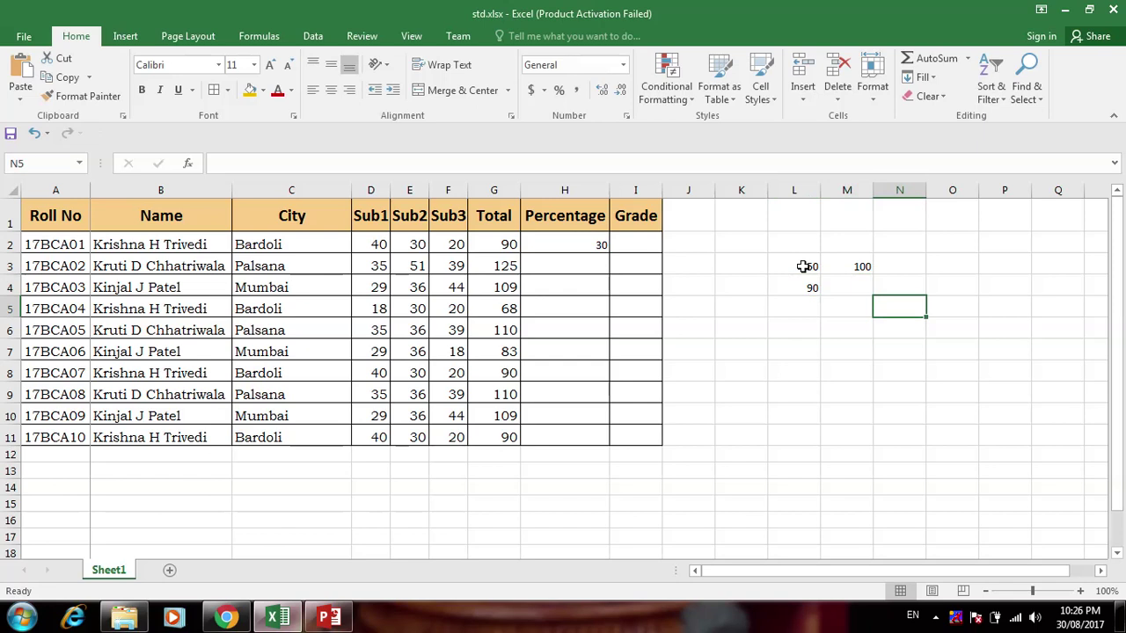
key("Left")
type("?")
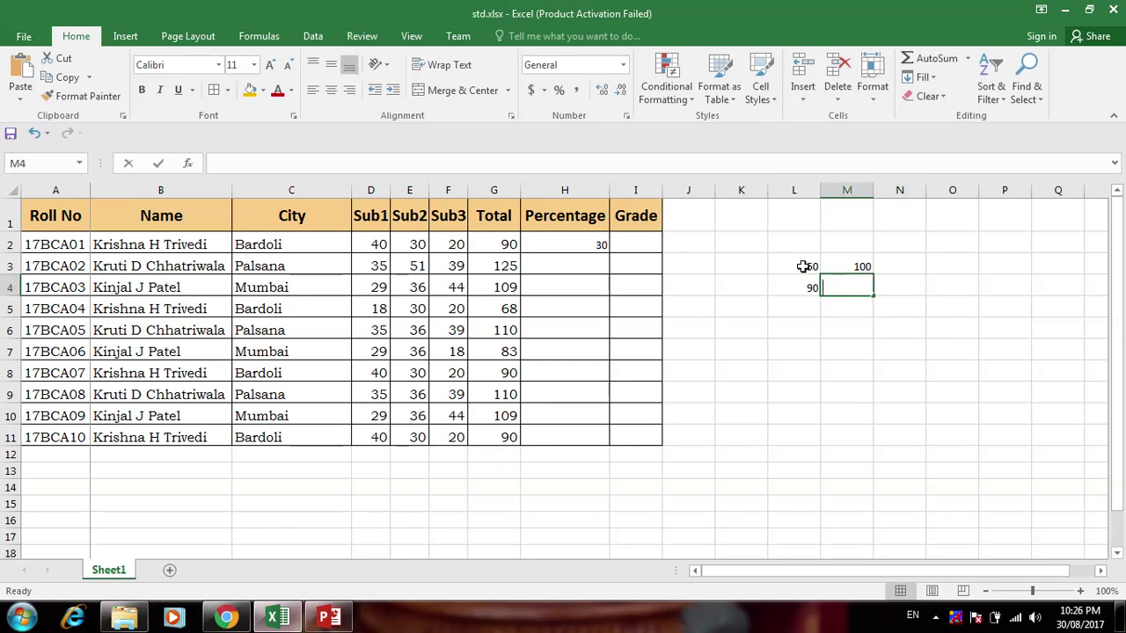
key("Return")
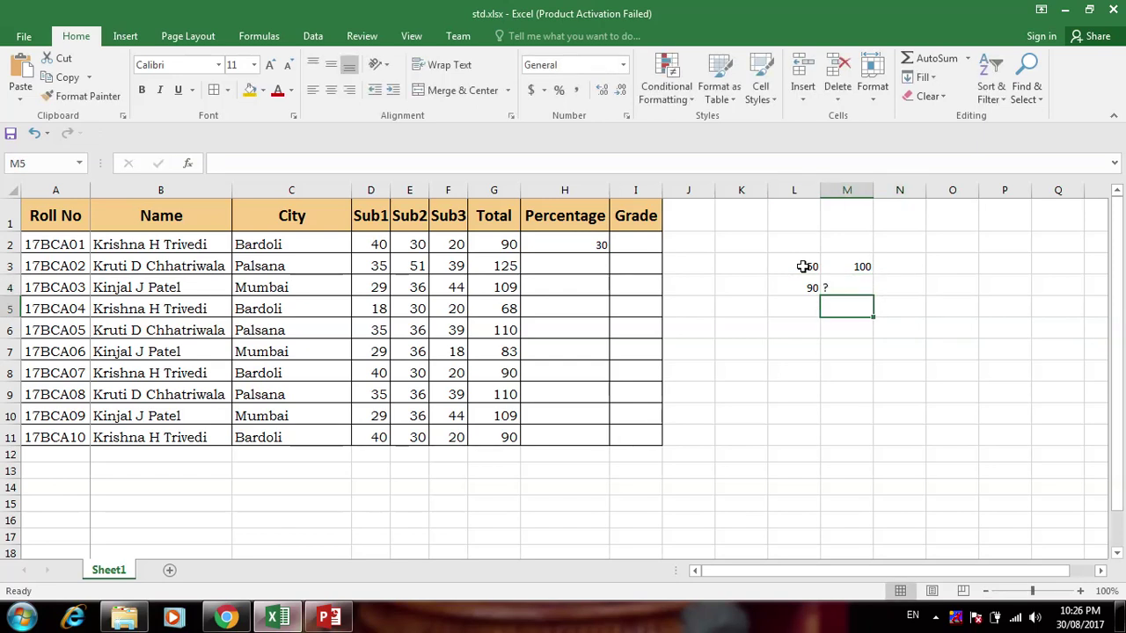
Calculate the trial percentage in M6 with the formula =90*100/150
key("Return")
type("=")
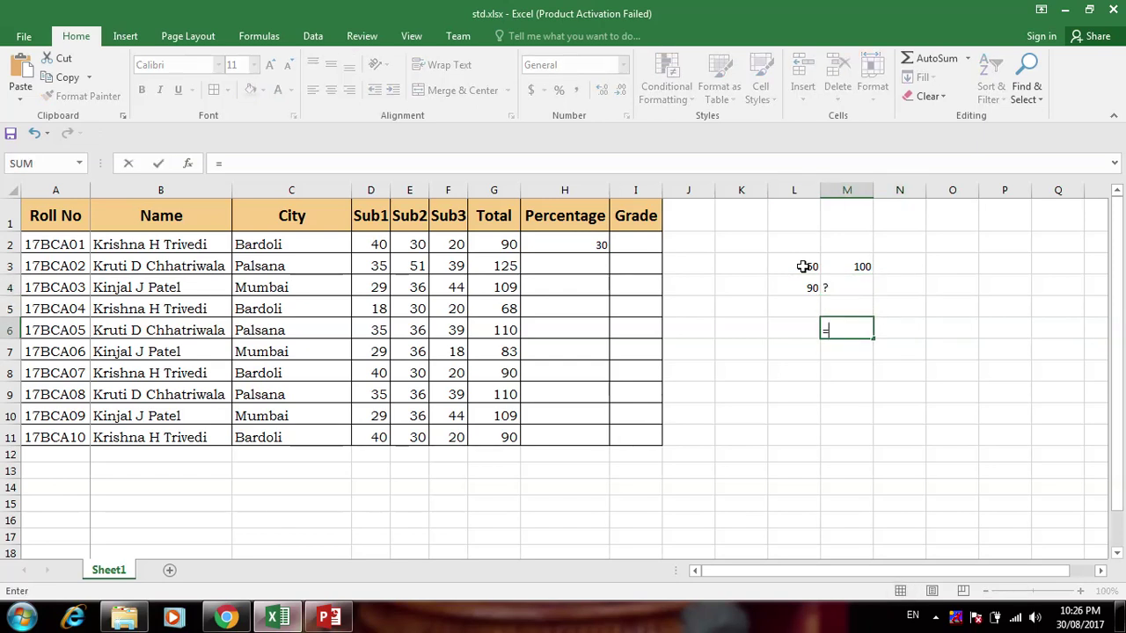
type("90*100")
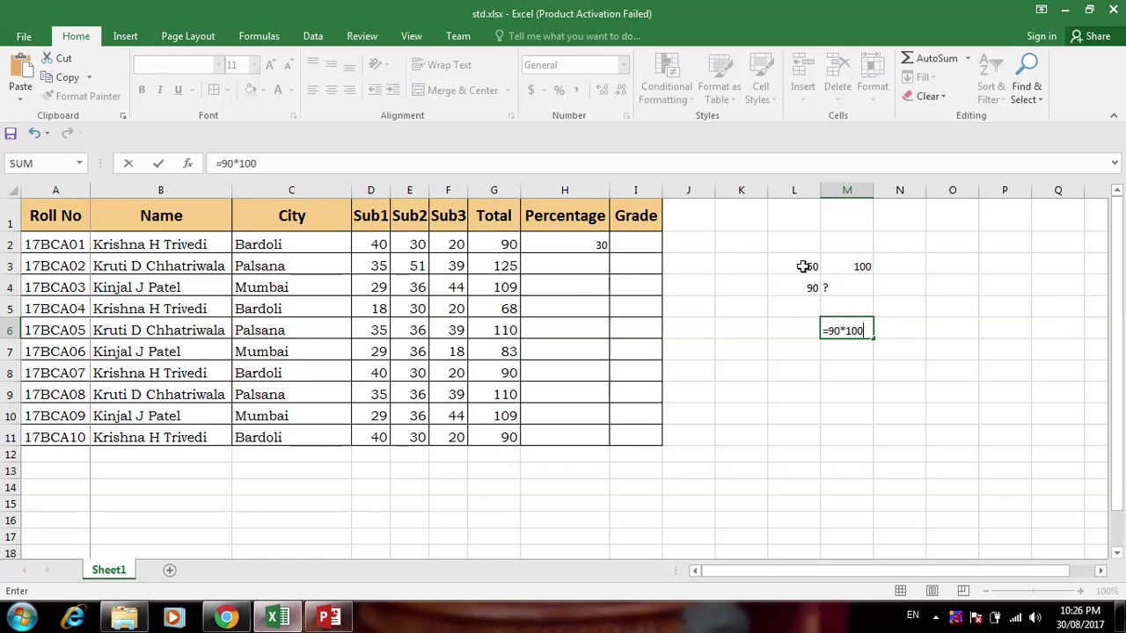
type("/150")
key("Return")
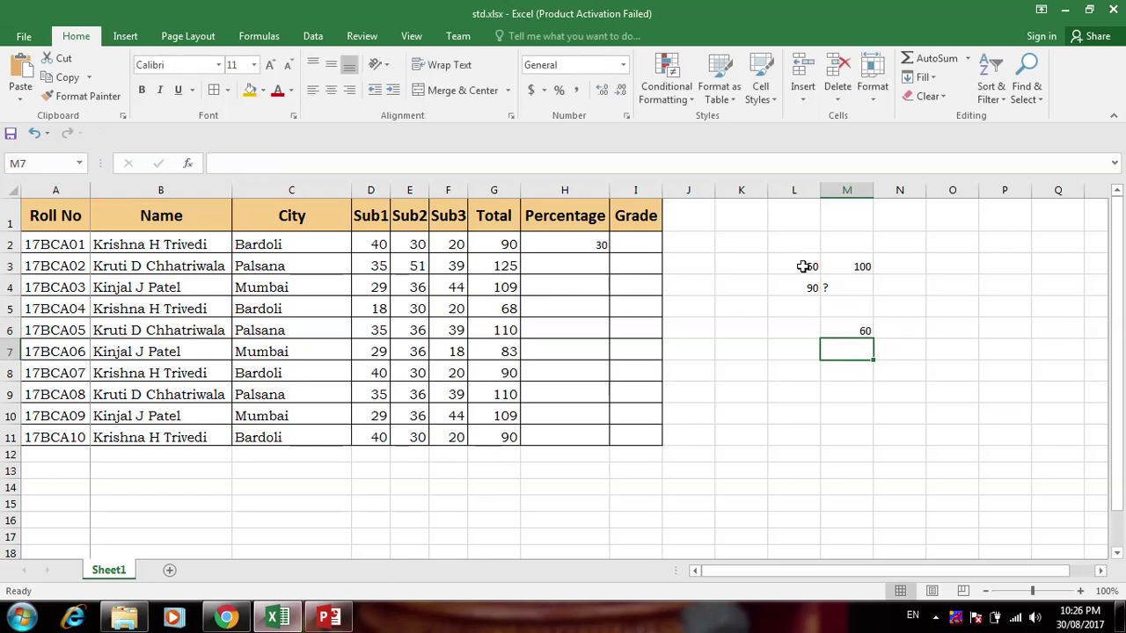
left_click(845, 332)
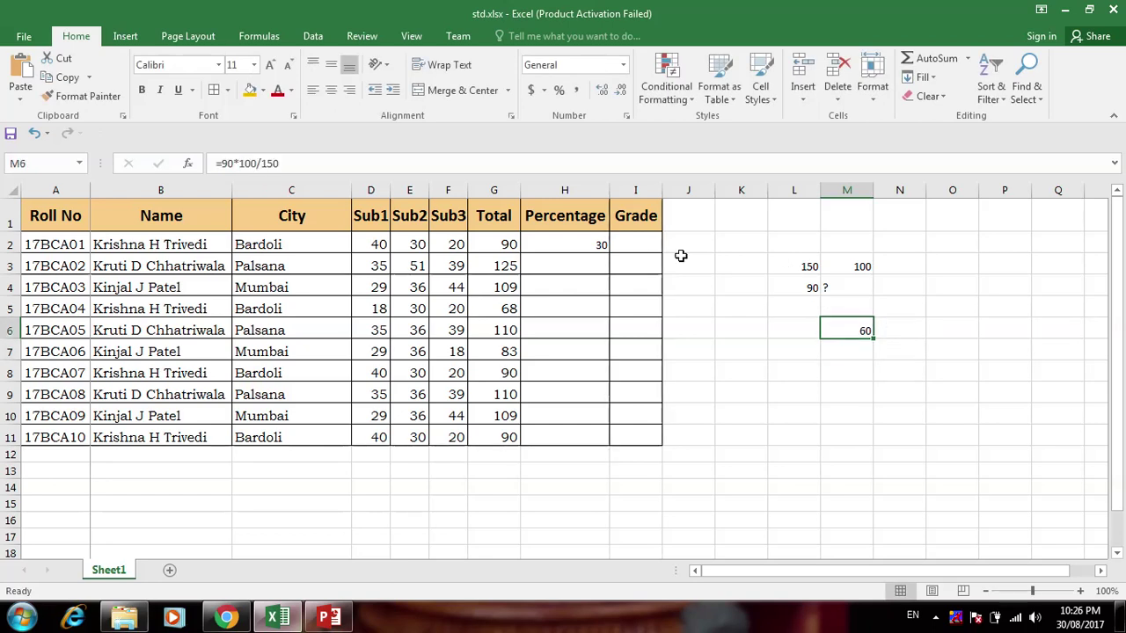
Change the value if false in H2's percentage formula to G2*100/150
left_click(590, 245)
left_click(385, 163)
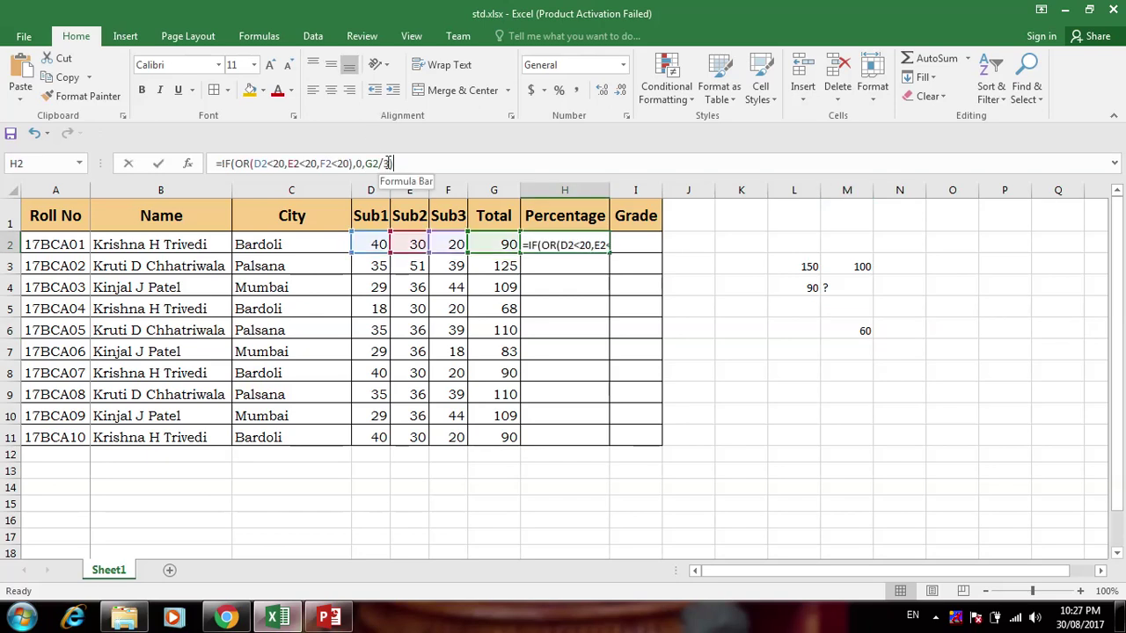
key("BackSpace")
key("BackSpace")
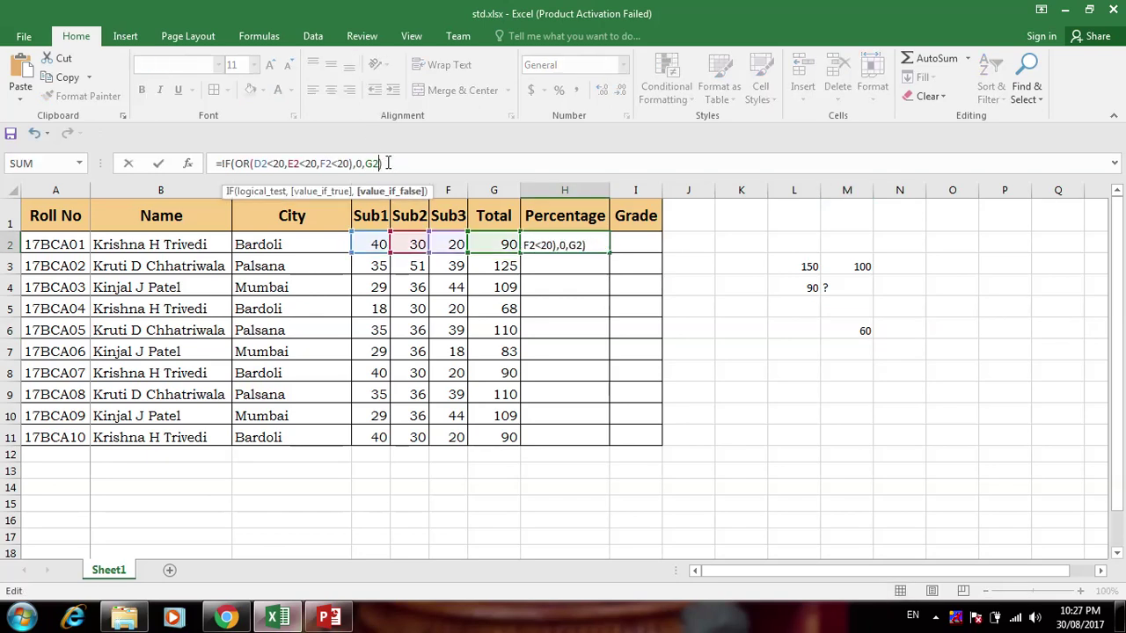
type("*100/")
type("150")
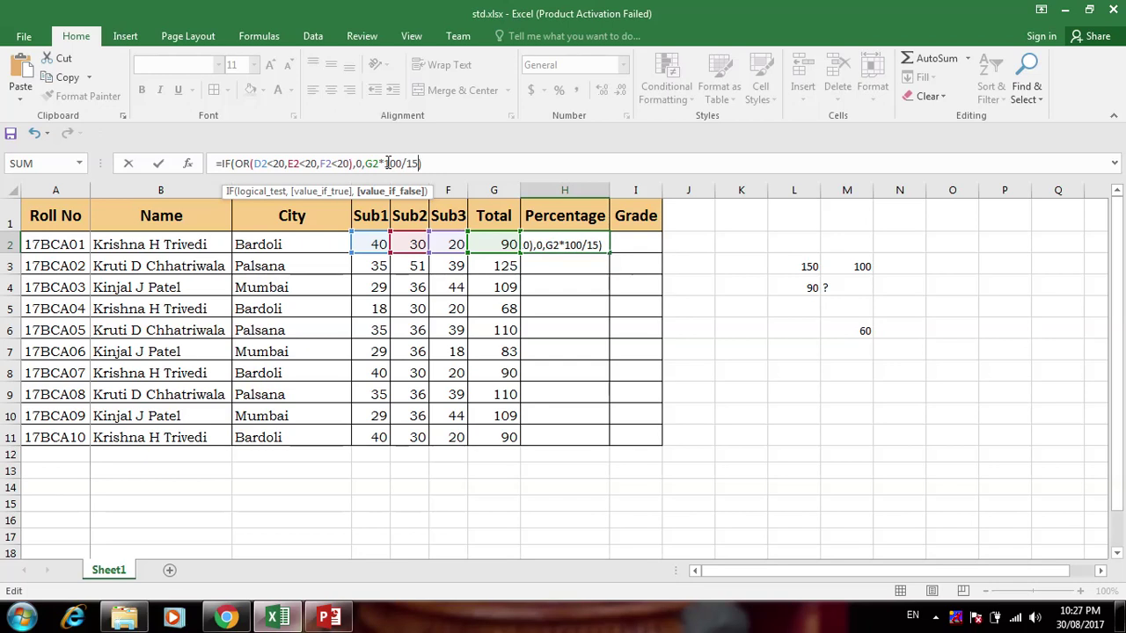
key("Return")
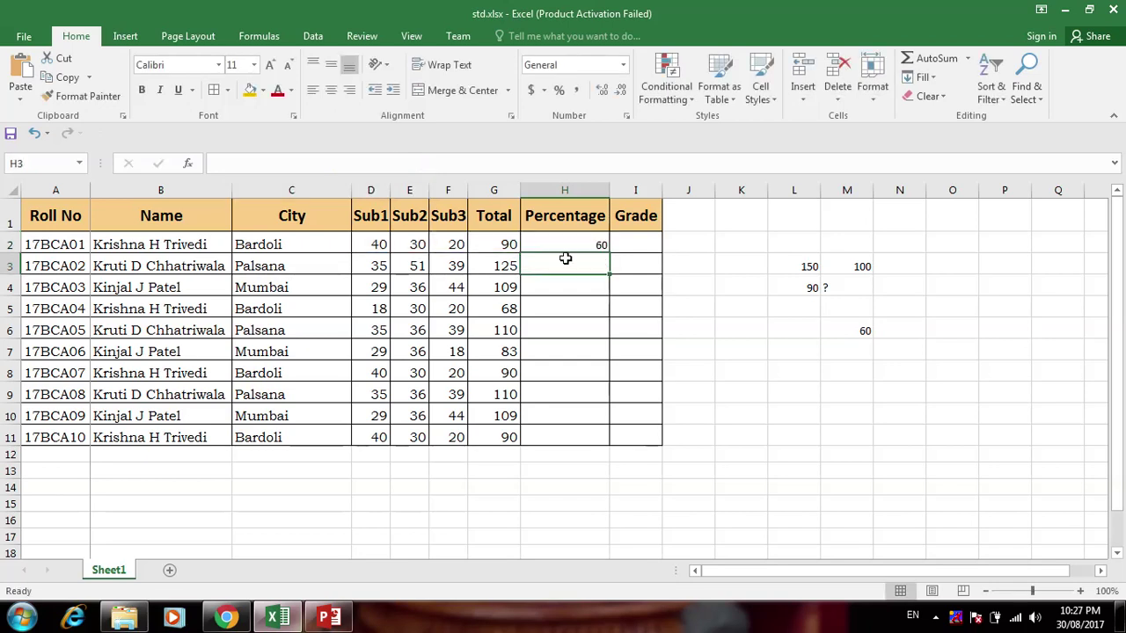
Clear the trial calculation from L3:M6
left_click(565, 244)
left_click_drag(791, 257, 863, 332)
key("Delete")
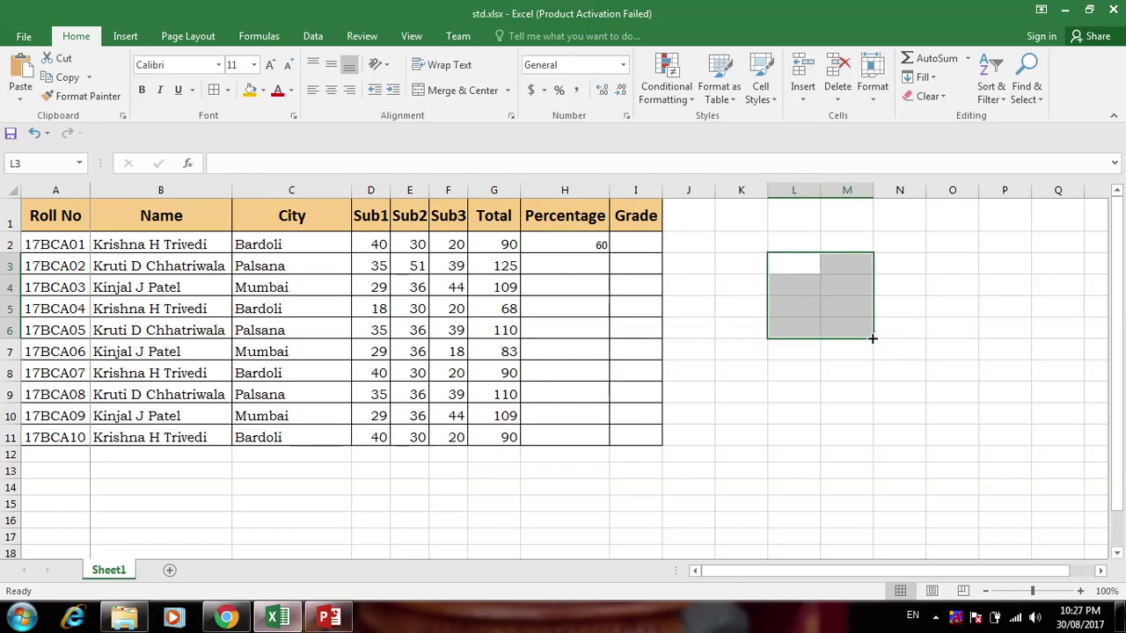
Fill the percentage formula from H2 down to H11 for all students
left_click(590, 244)
double_click(608, 251)
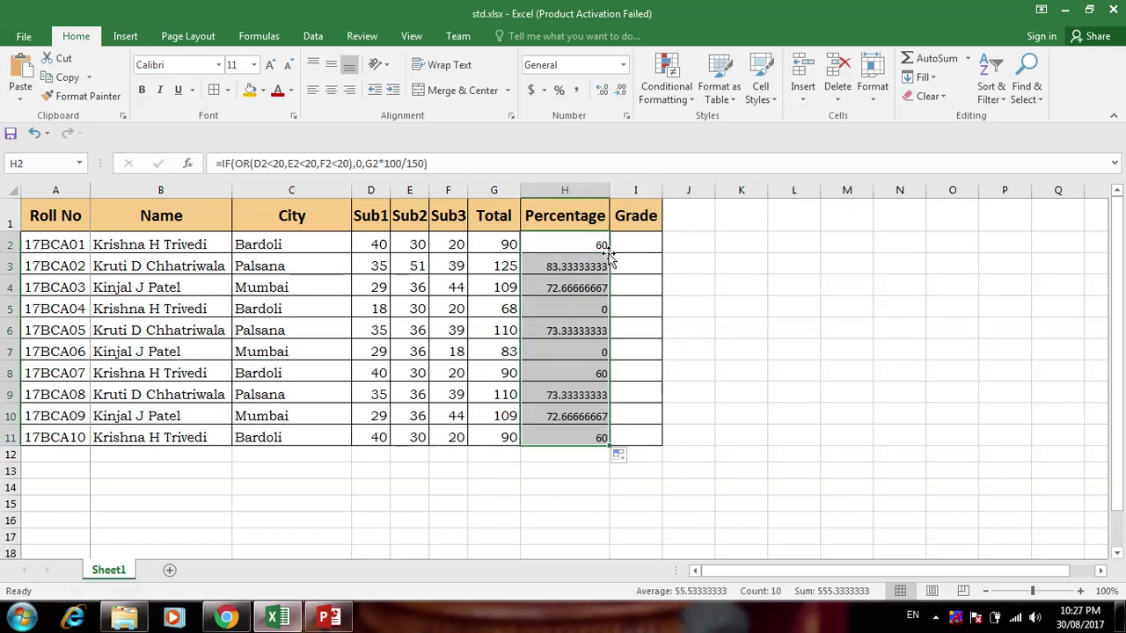
left_click(457, 308)
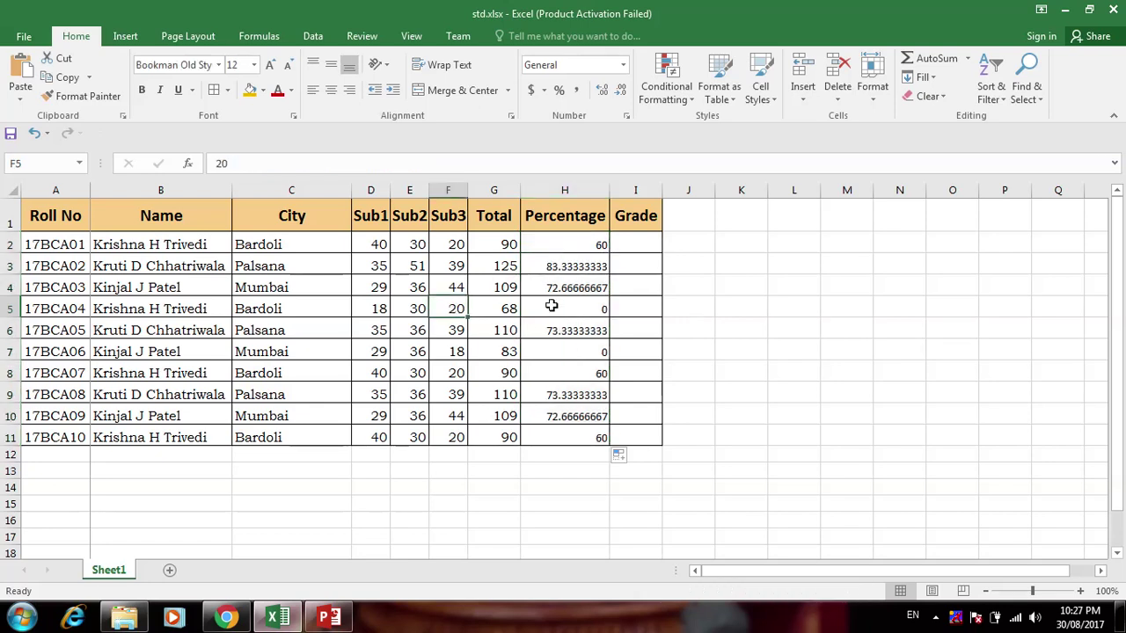
Change the OR test in H2's formula to D2<=20,E2<=20,F2<=20 and fill the formula down to H11
left_click(551, 244)
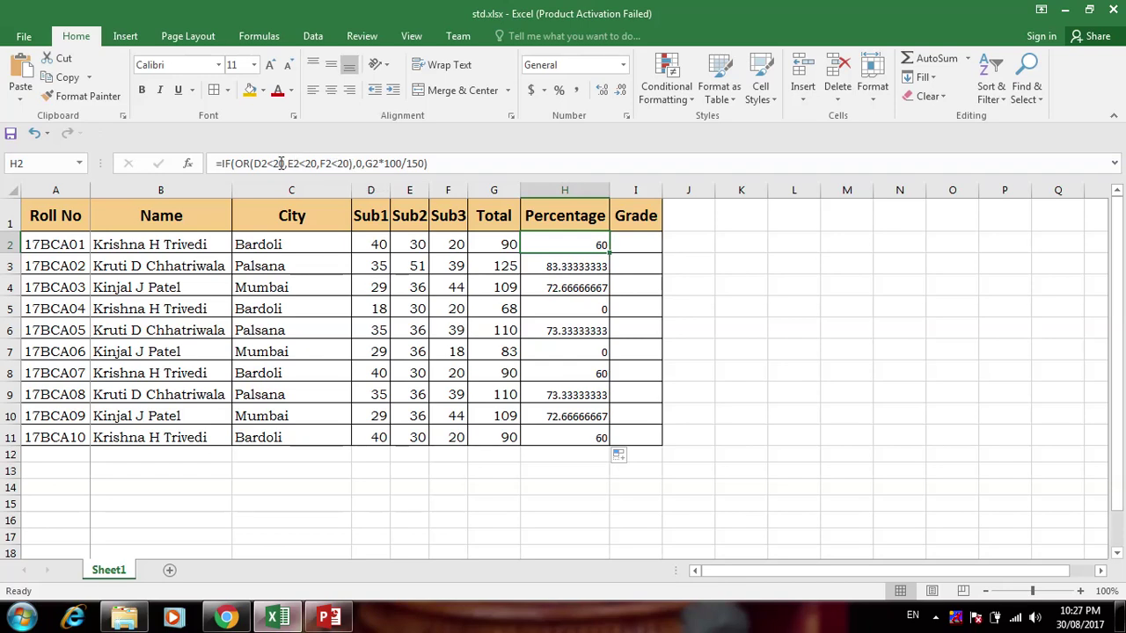
left_click(275, 163)
type("=")
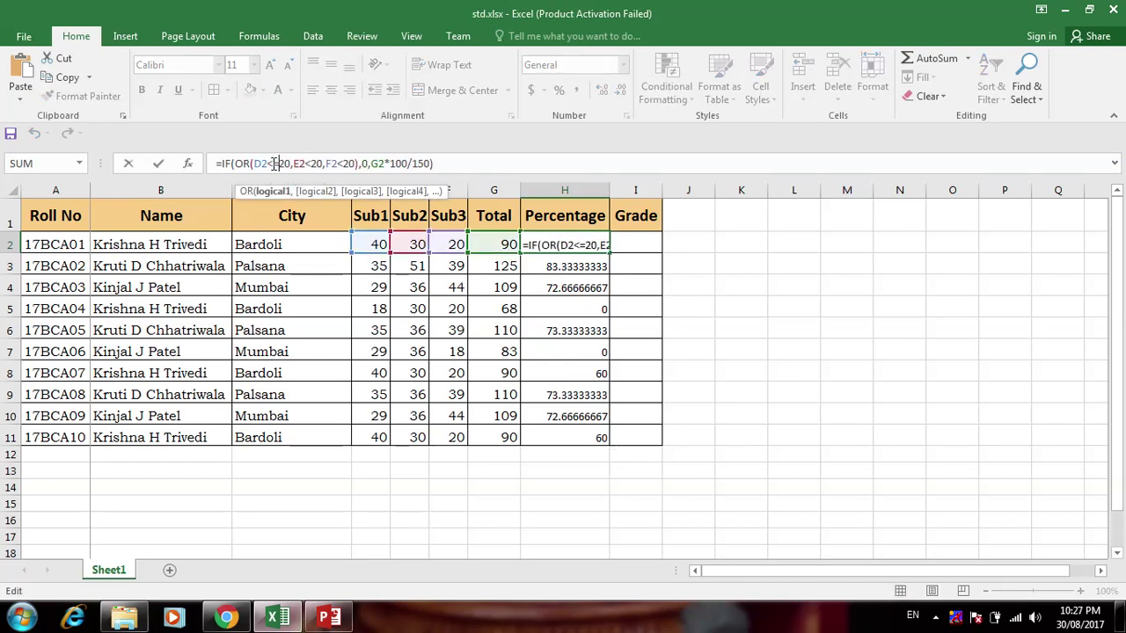
left_click(312, 164)
type("=")
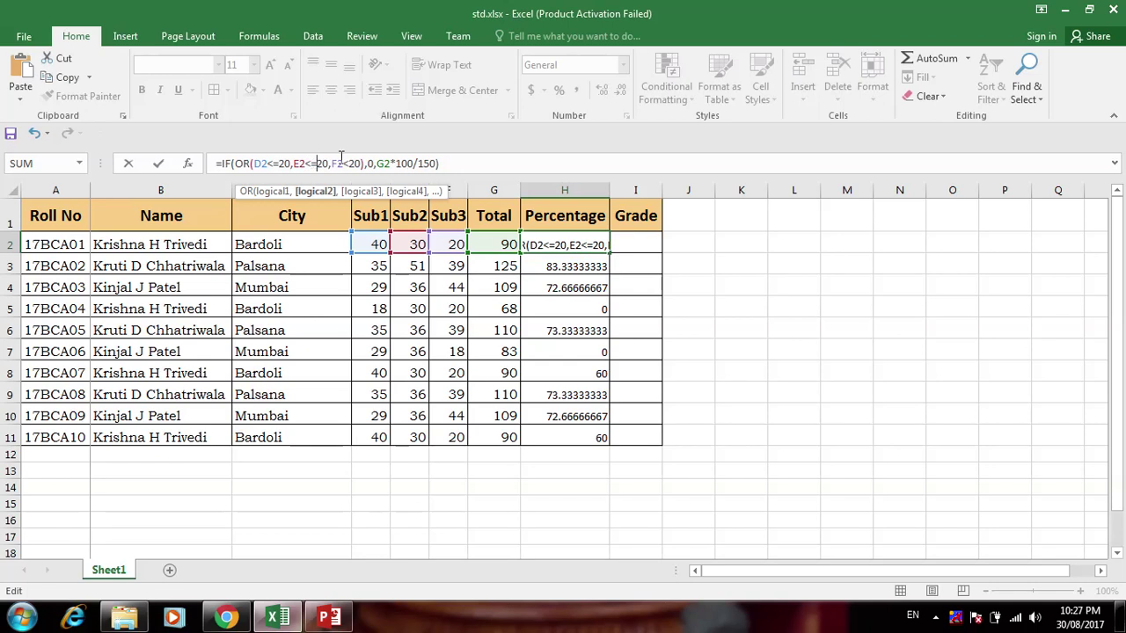
left_click(348, 164)
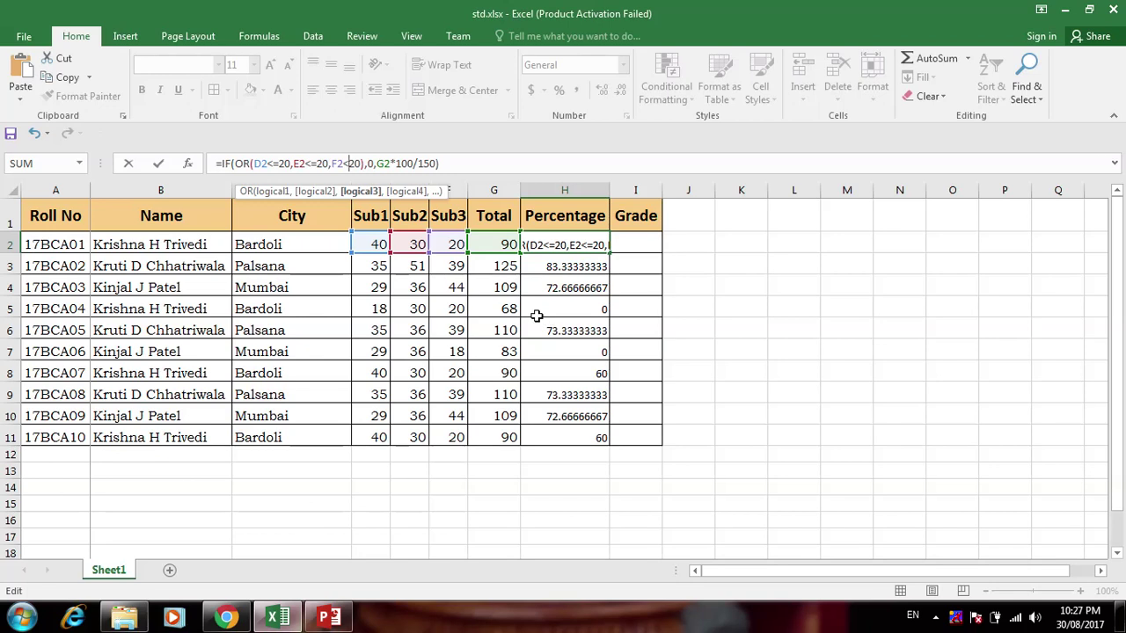
type("=")
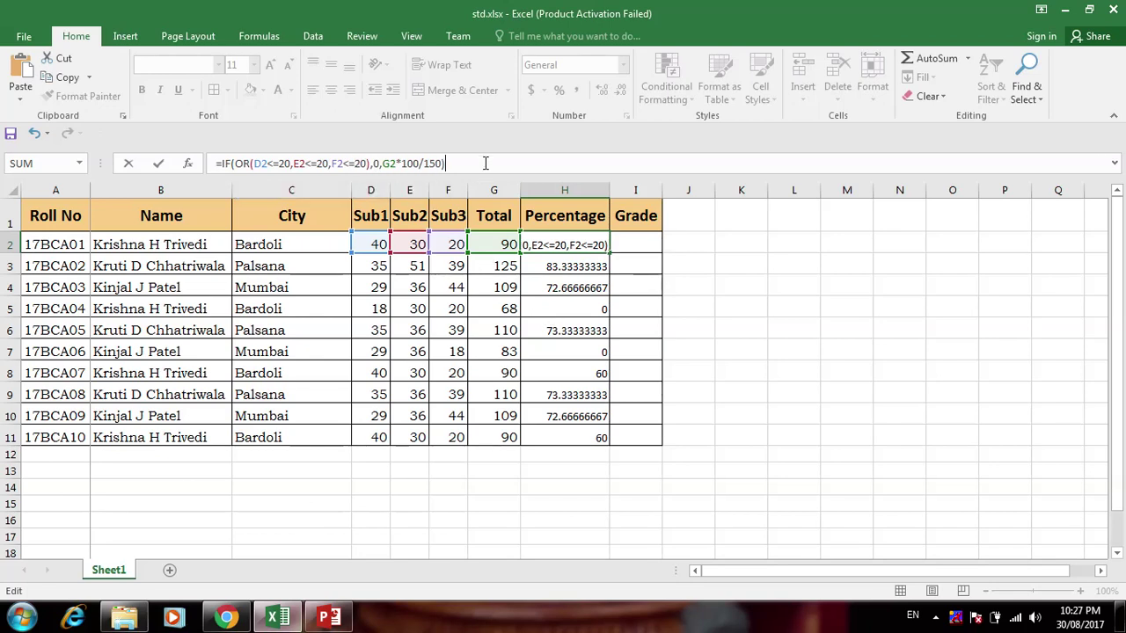
key("Return")
left_click(593, 242)
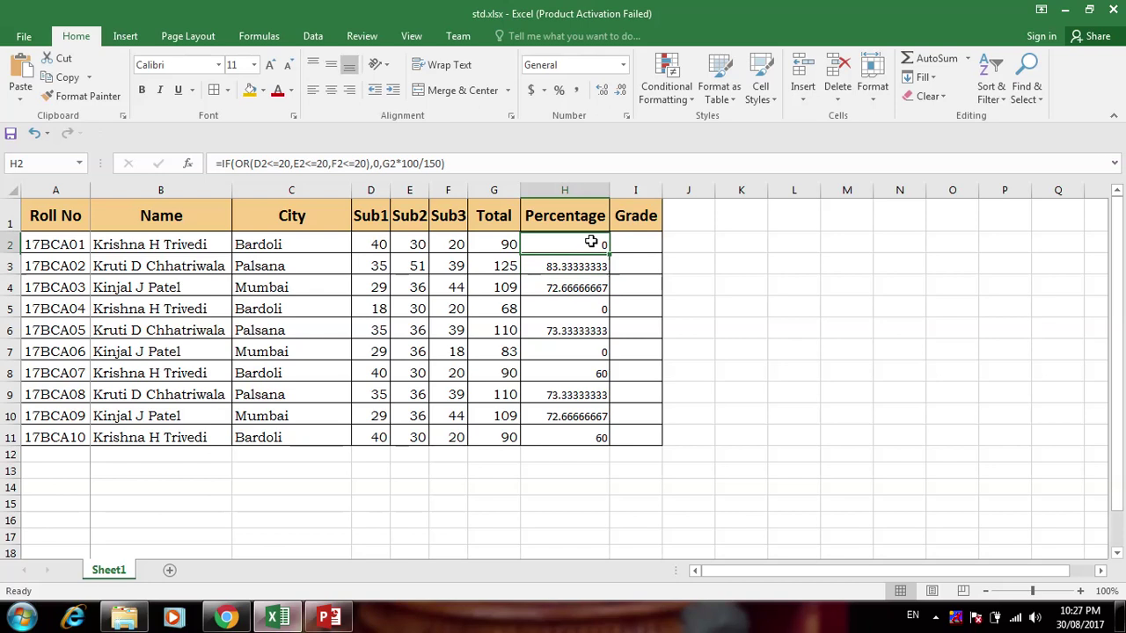
double_click(609, 254)
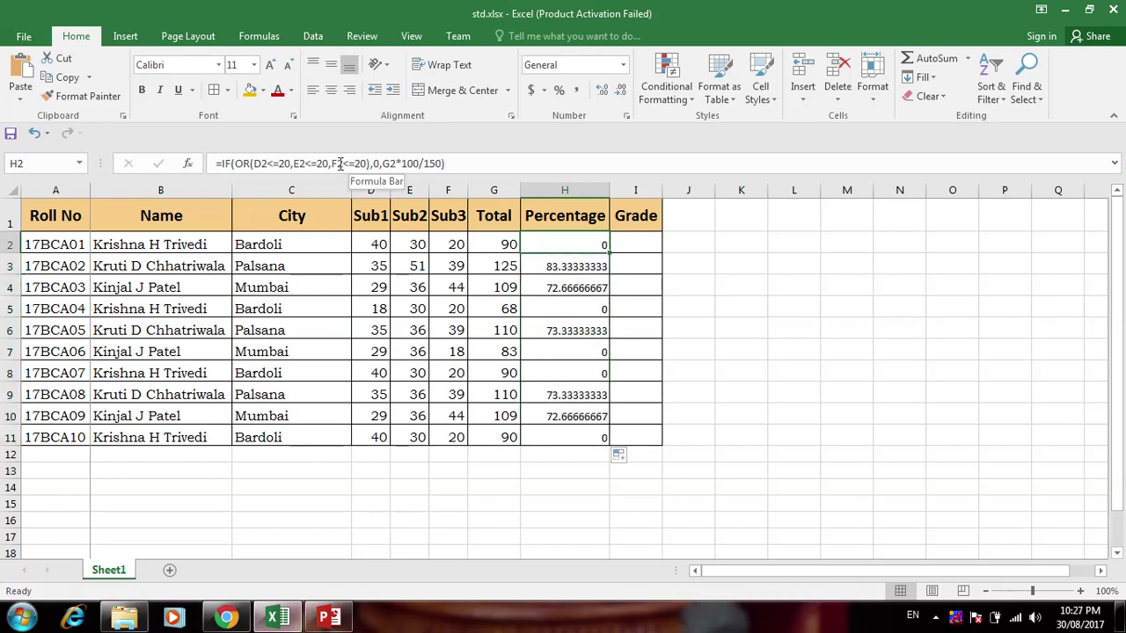
Change the OR test in H2's percentage formula to D2<20,E2<20,F2<20
left_click(279, 163)
key("BackSpace")
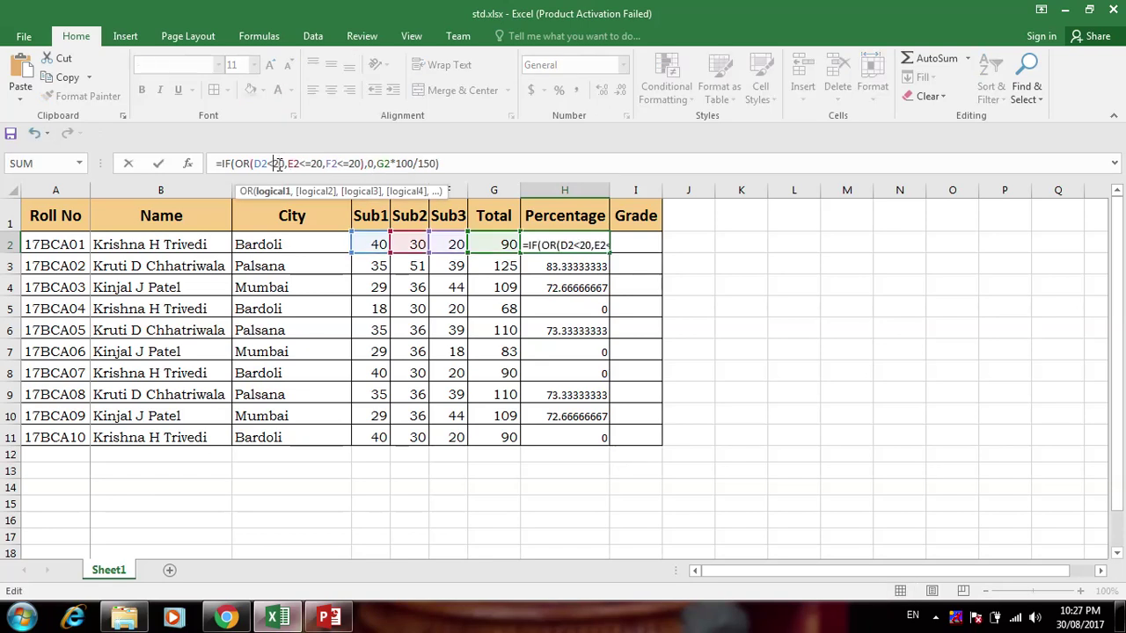
key("Right")
key("Right")
key("Right")
key("Right")
key("Right")
key("Right")
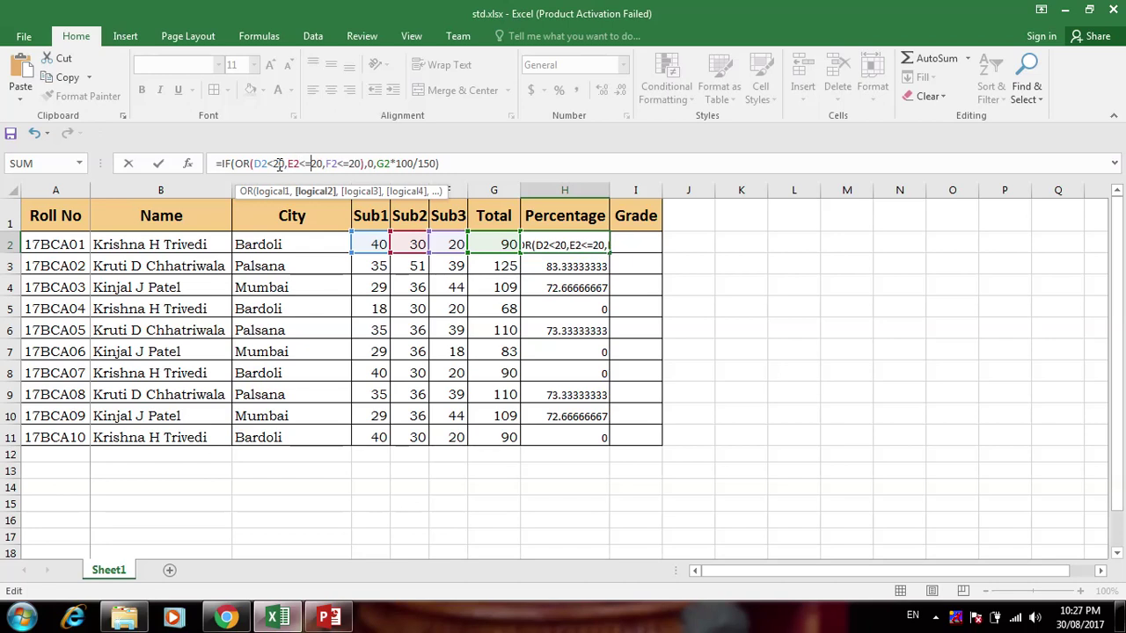
key("Delete")
key("Right")
key("Right")
key("Right")
key("Right")
key("Right")
key("Right")
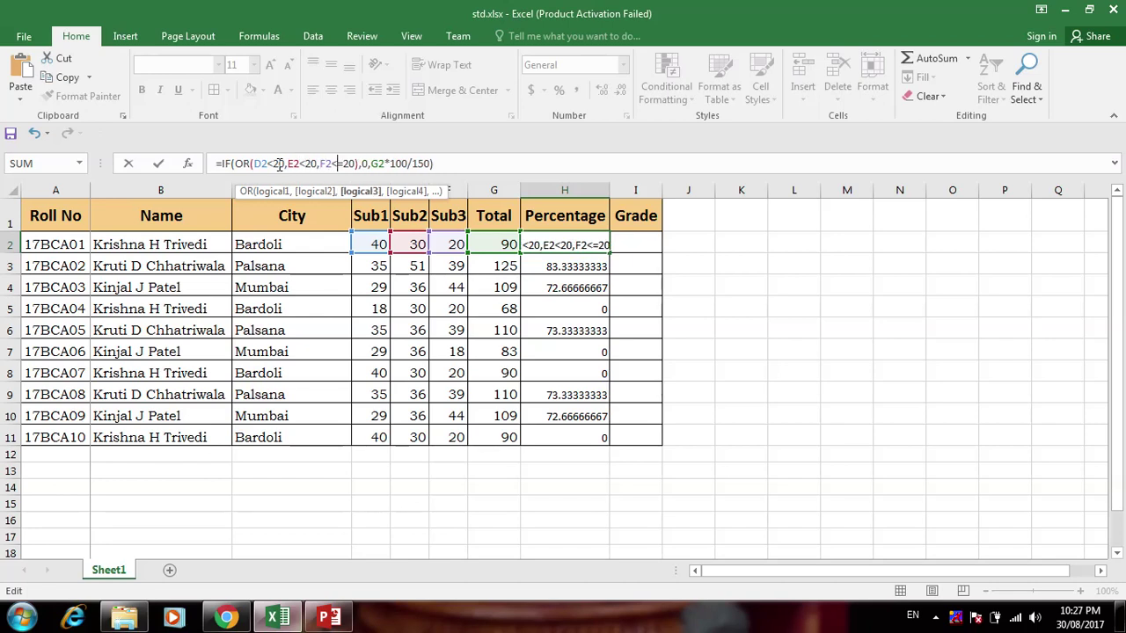
key("Delete")
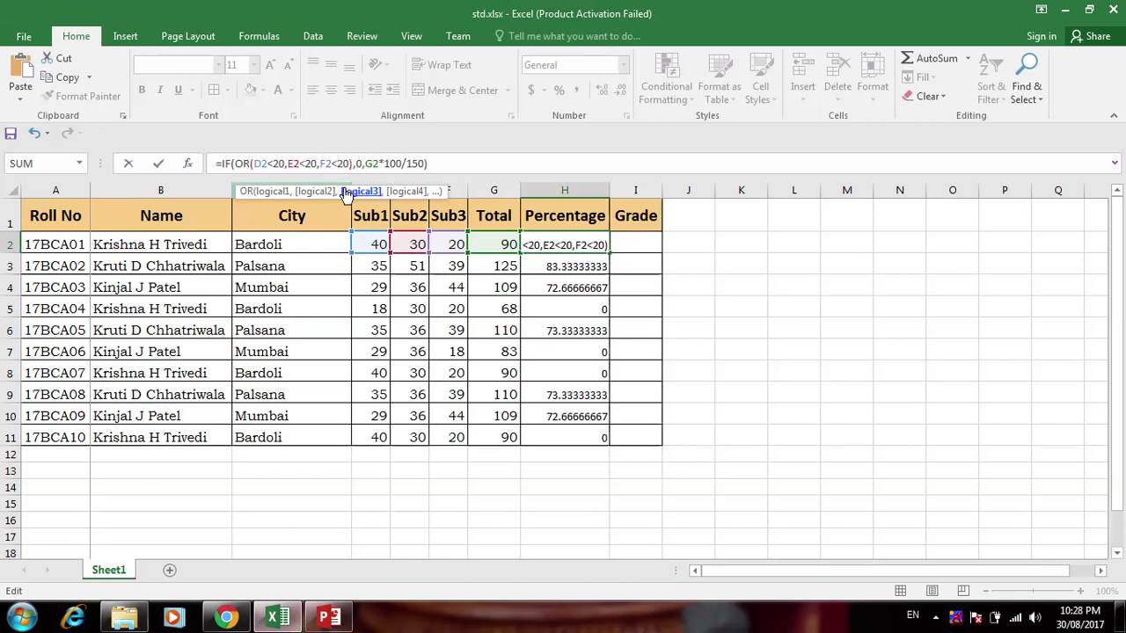
left_click(432, 162)
key("Return")
left_click(609, 213)
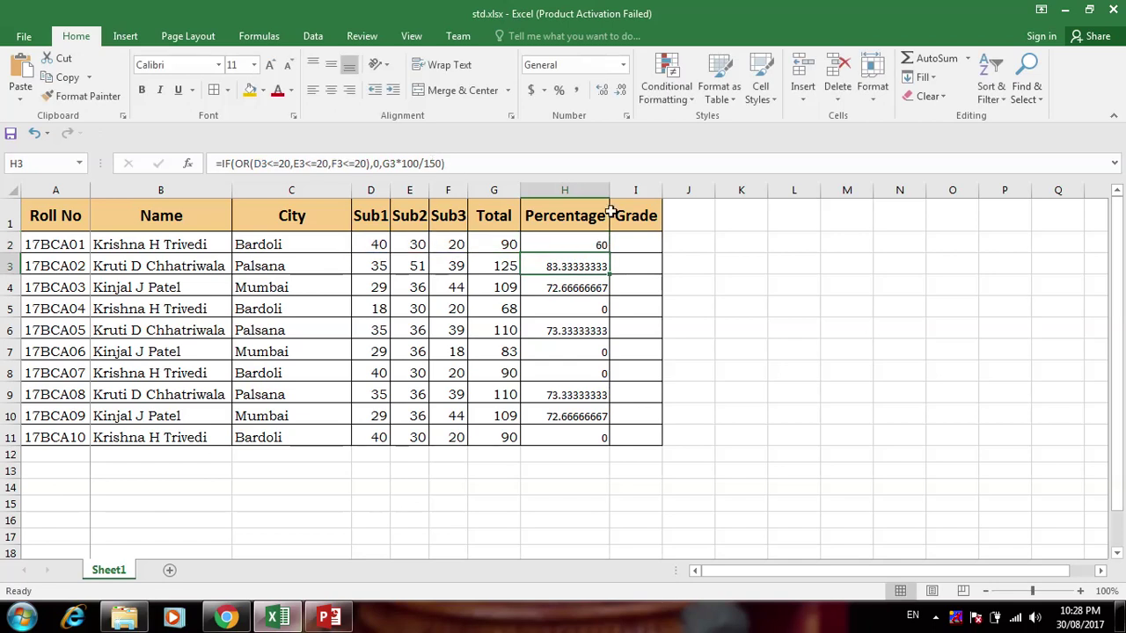
Fill the revised percentage formula from H2 down to H11 and check the marks in the fourth student's row
left_click(601, 248)
double_click(610, 252)
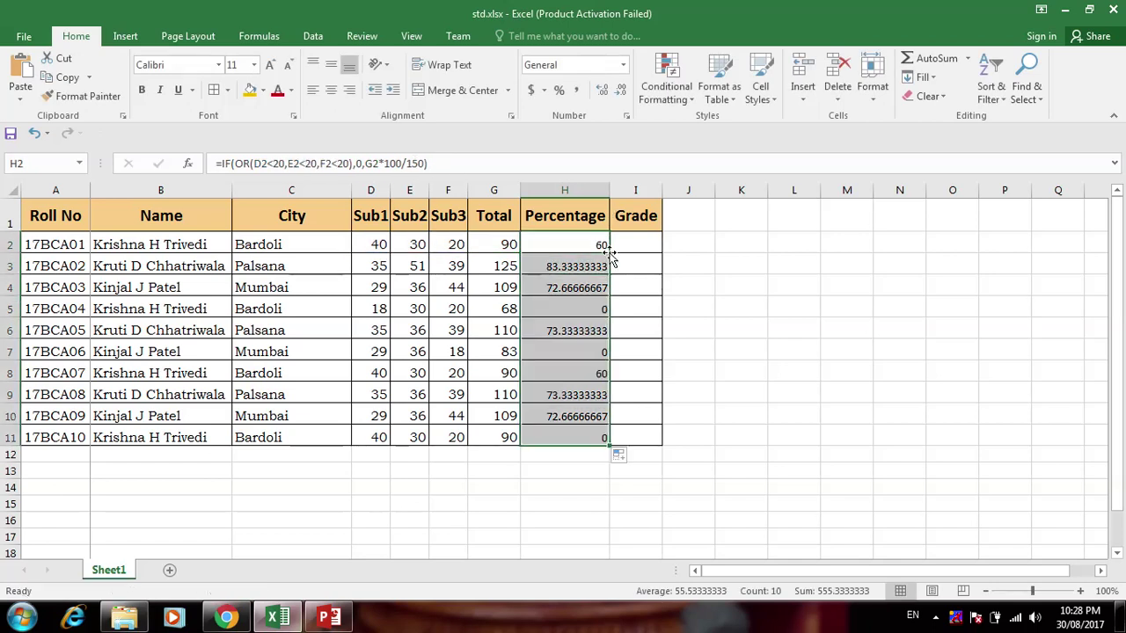
left_click(448, 309)
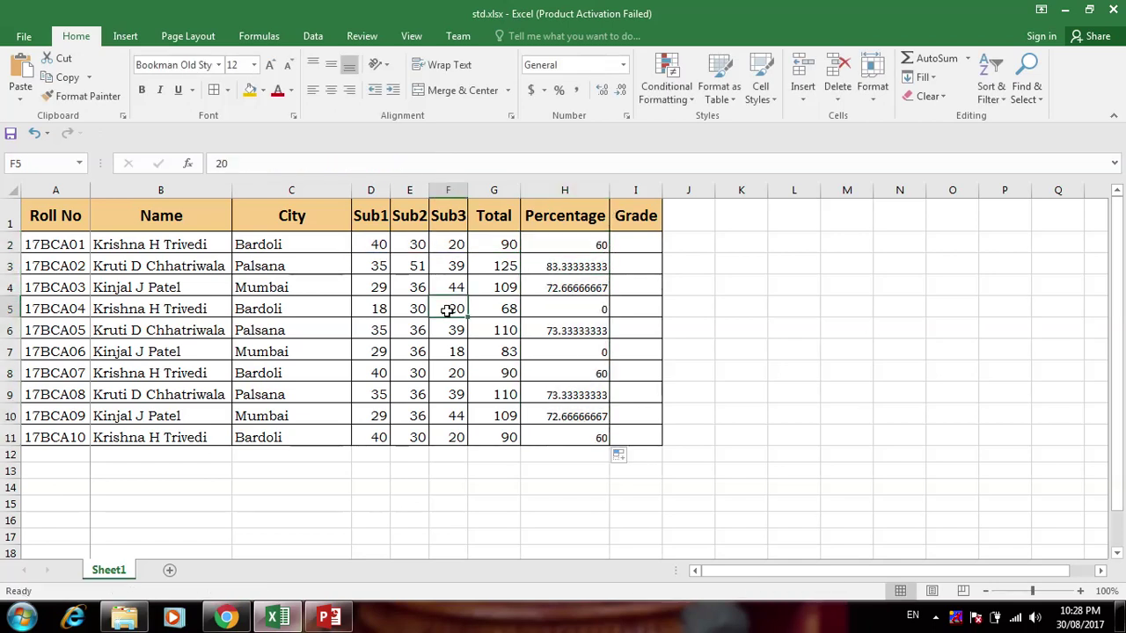
left_click(378, 303)
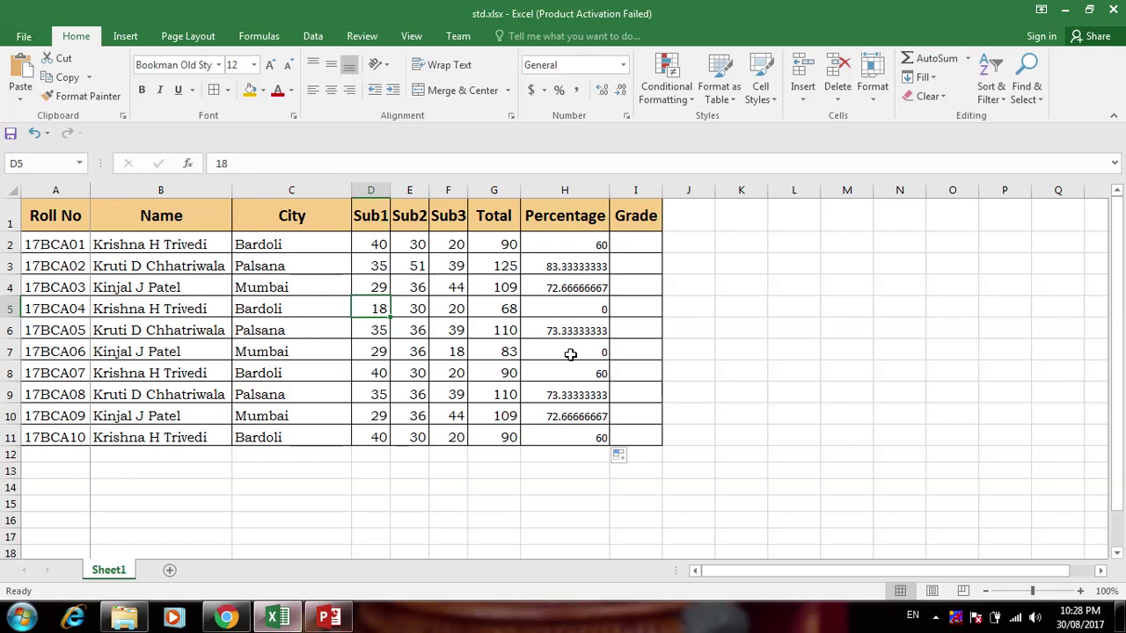
Format the percentages in H2:H11 as Number with two decimal places
left_click(590, 246)
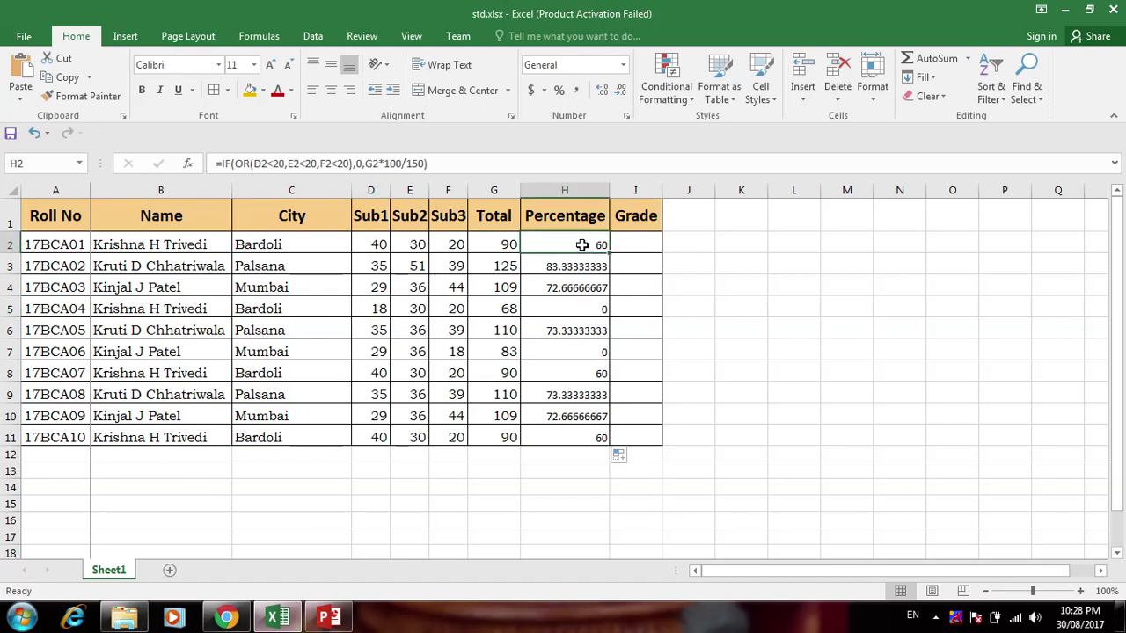
left_click_drag(583, 243, 597, 437)
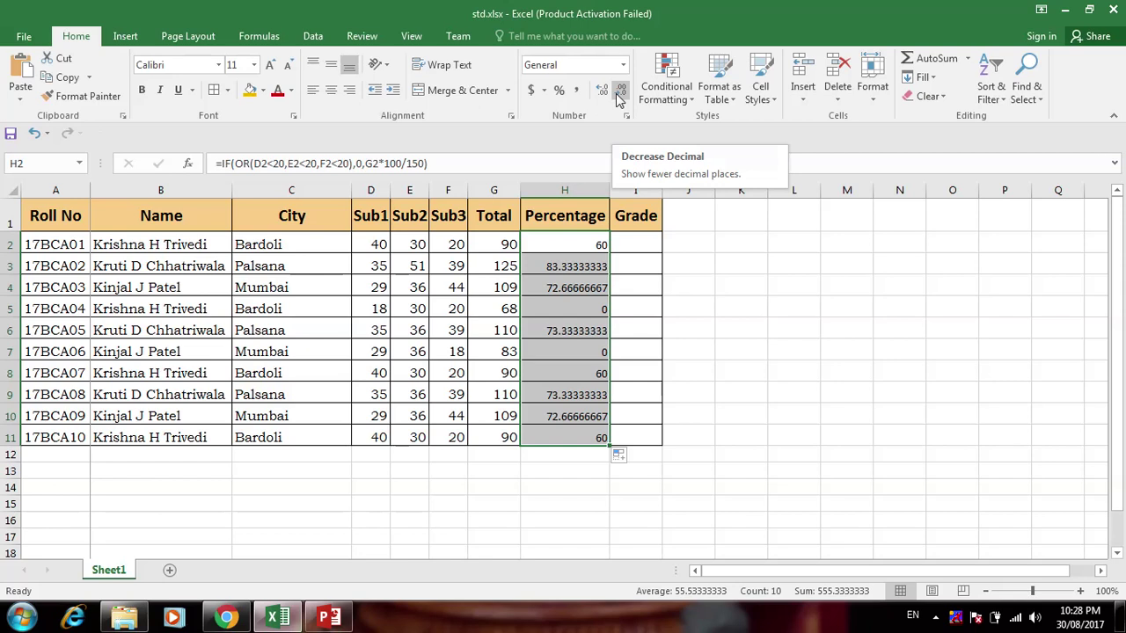
right_click(577, 253)
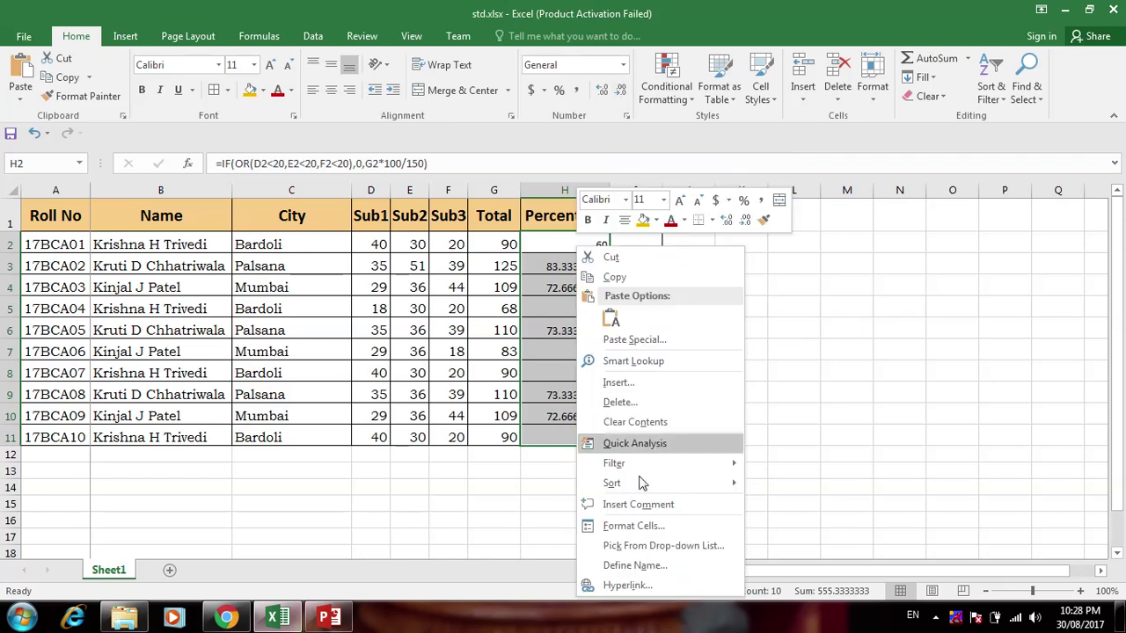
left_click(633, 524)
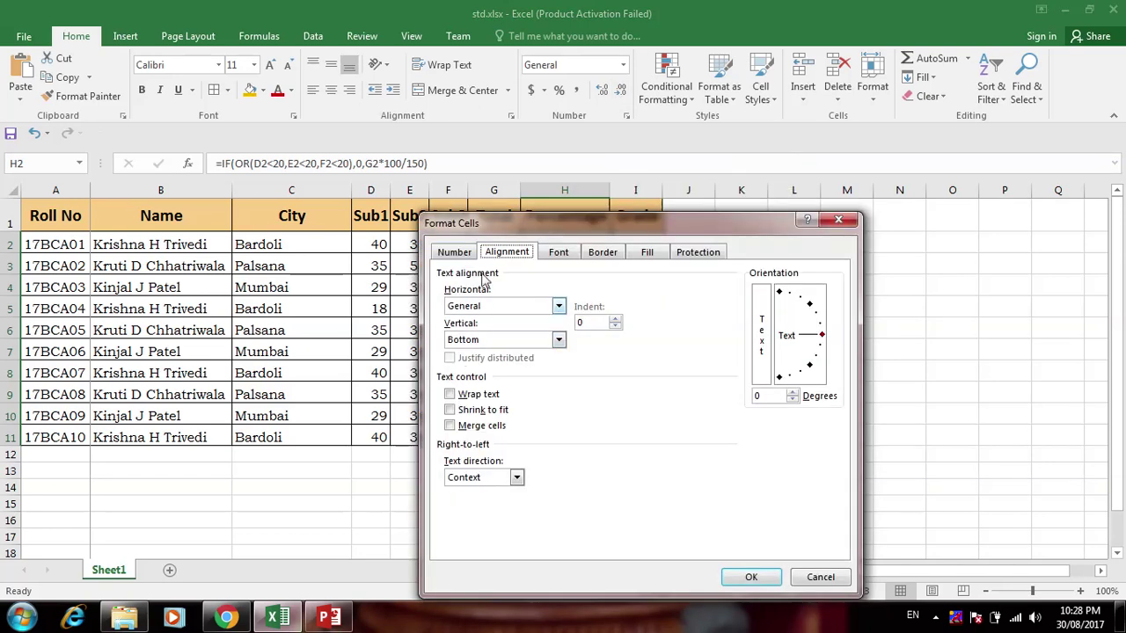
left_click(455, 252)
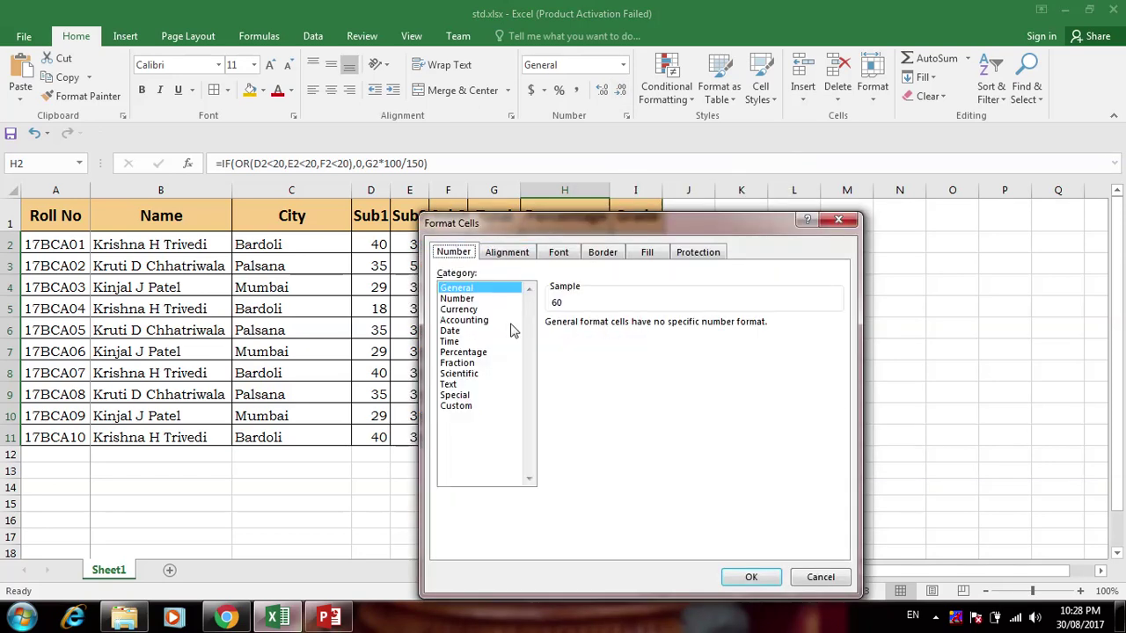
left_click(464, 299)
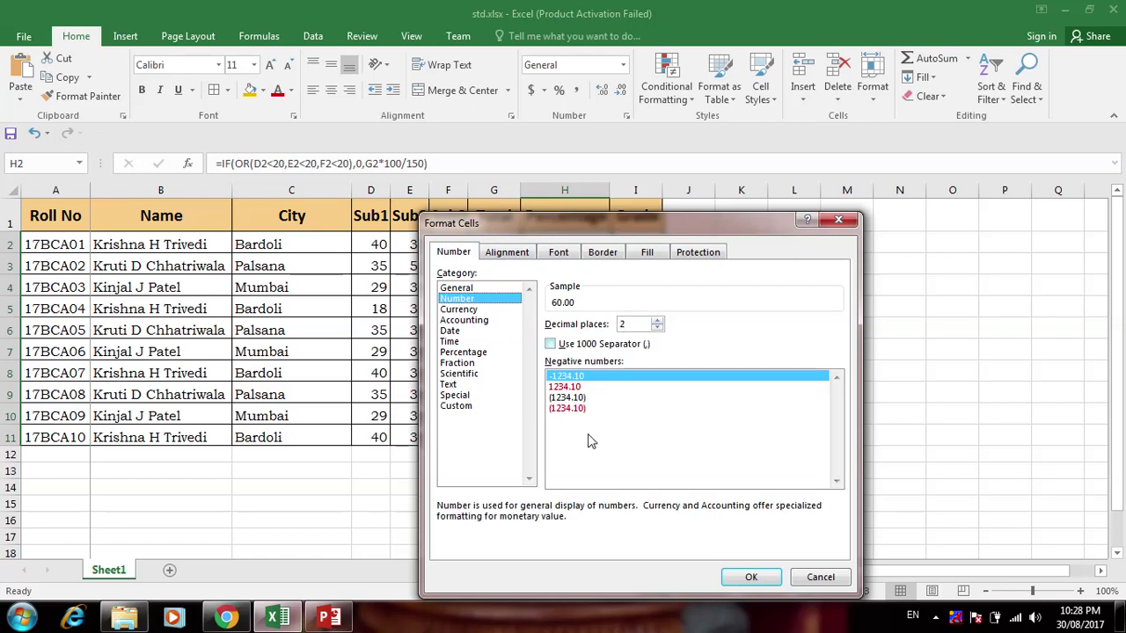
left_click(750, 578)
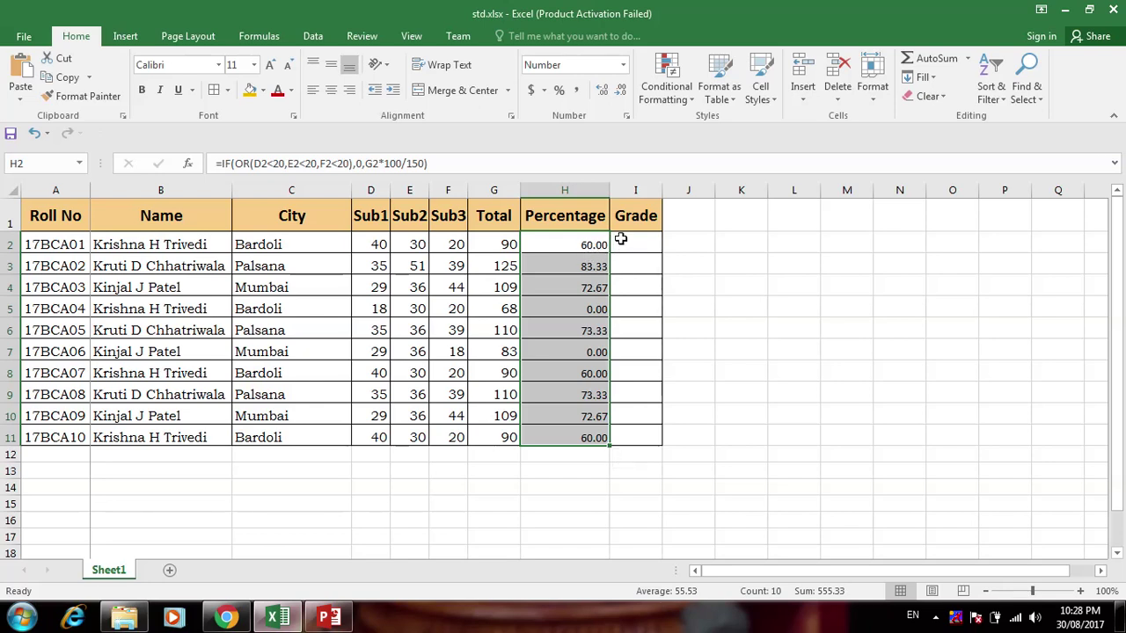
Widen the Grade column I to roughly twice its width
left_click(621, 239)
left_click_drag(661, 185, 736, 178)
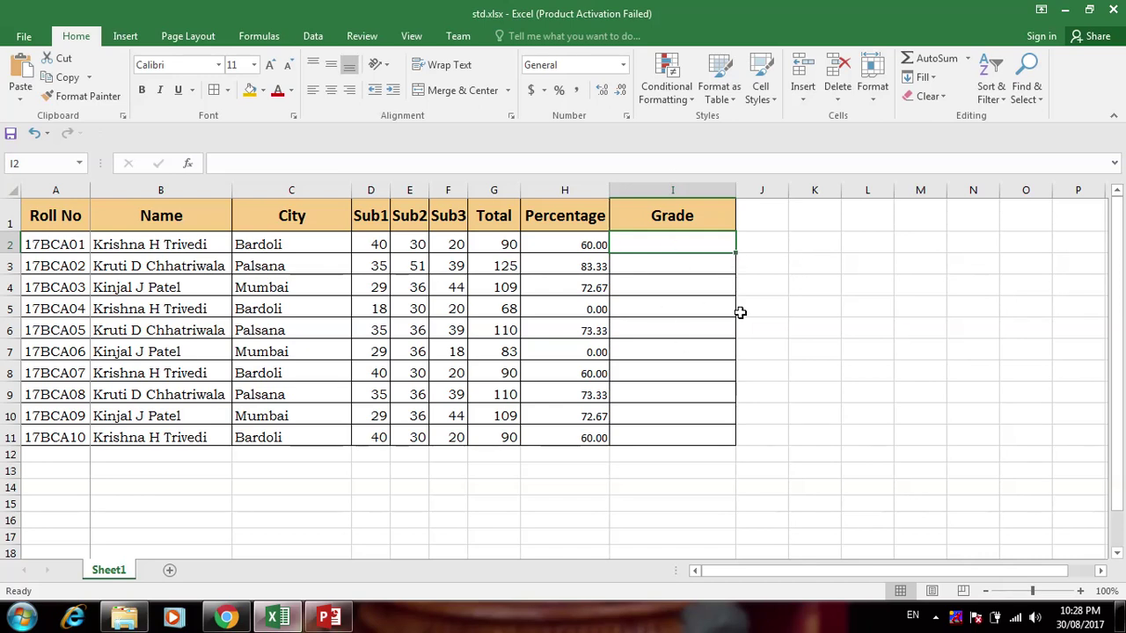
Start a grade key beside the table by entering >70 in L3 and Dist in M3
left_click(846, 267)
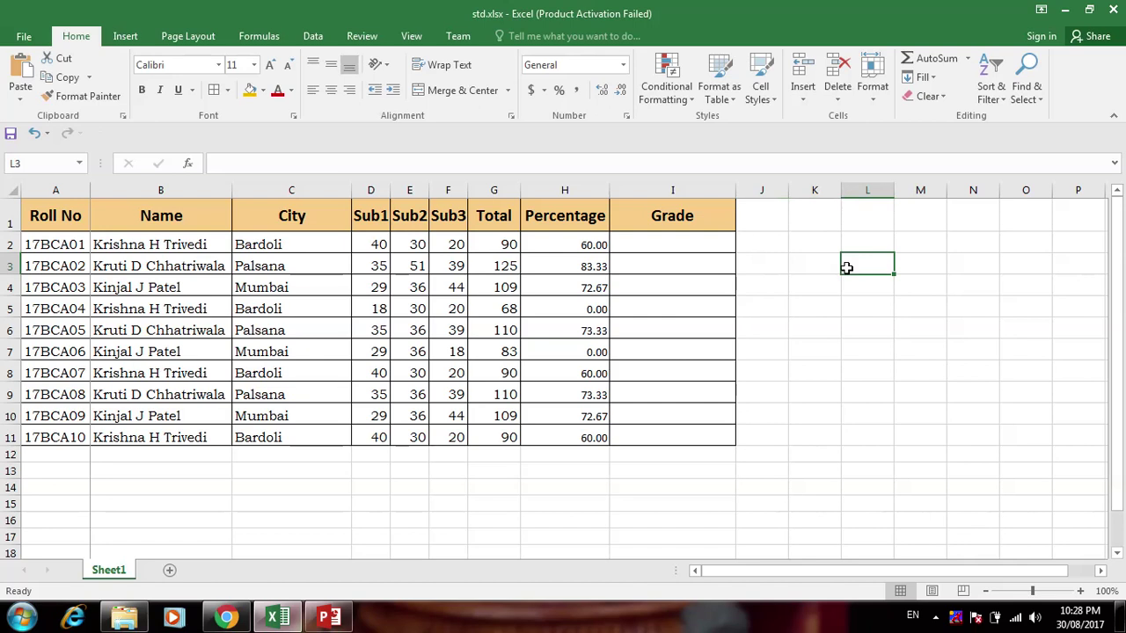
type(">70")
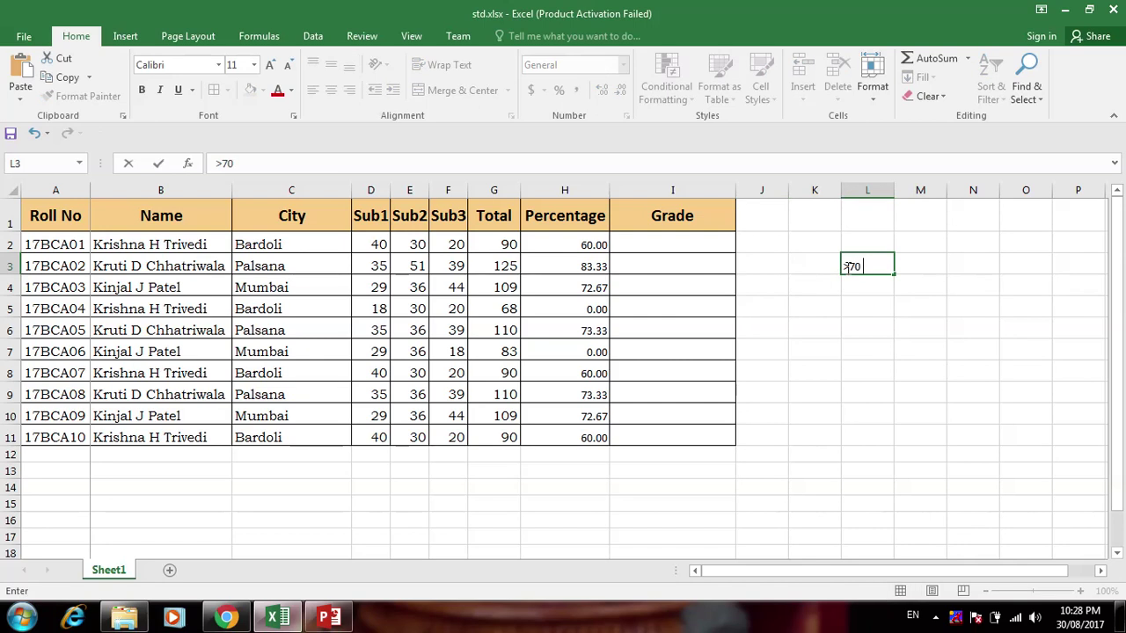
key("Tab")
type("D")
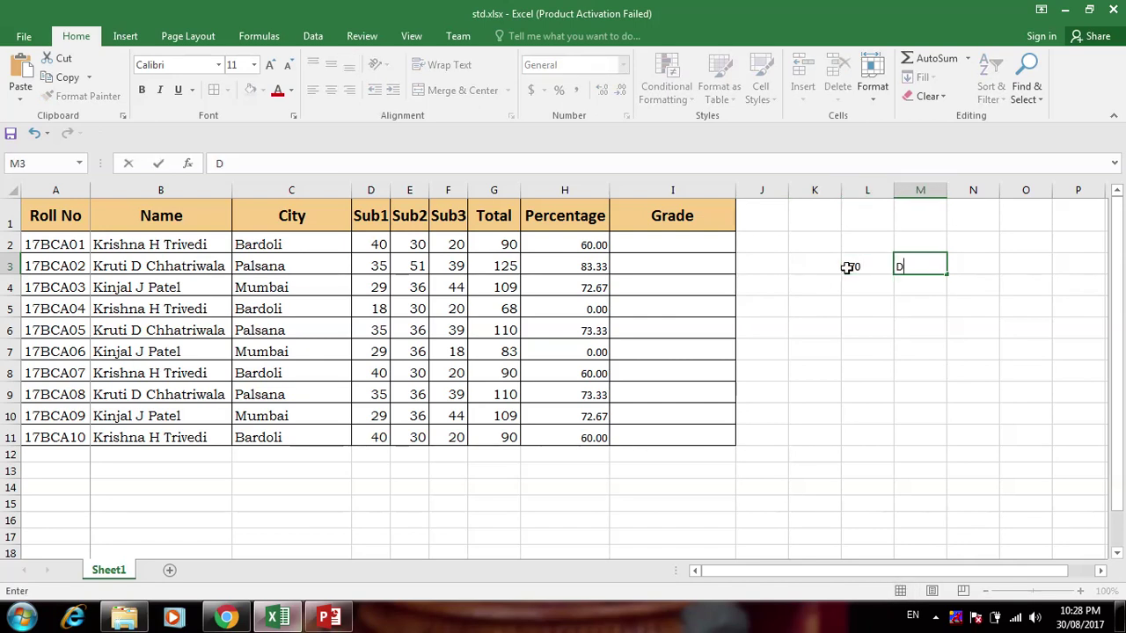
type("ist")
key("Return")
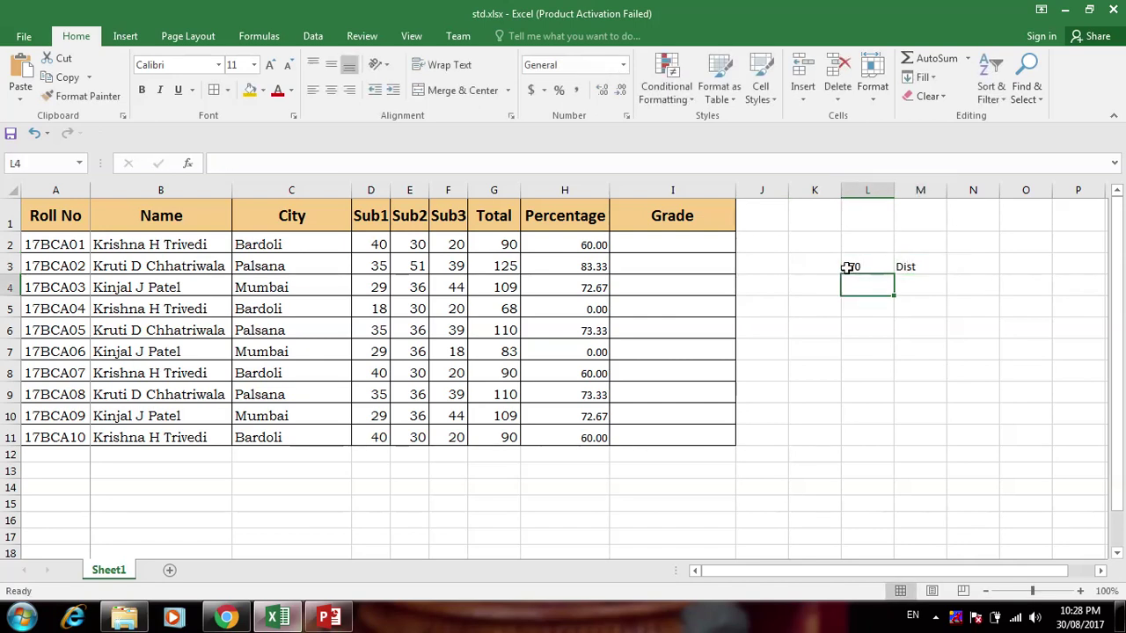
Enter the criterion "above 60 and below 70" in L4 of the grade key
type("70")
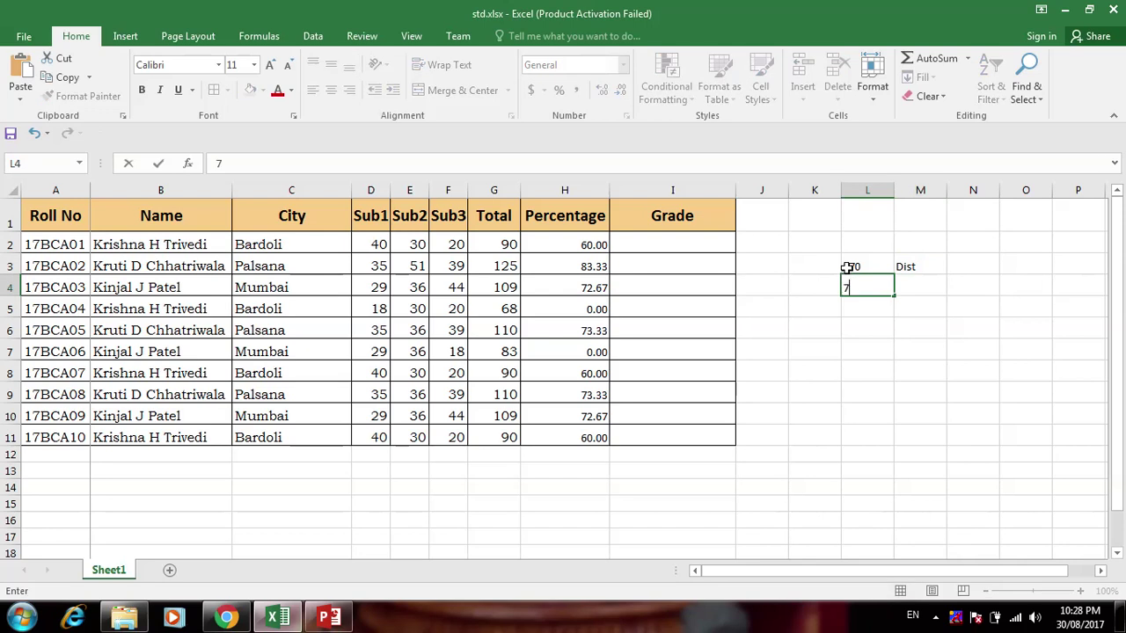
key("BackSpace")
key("BackSpace")
type("above 70")
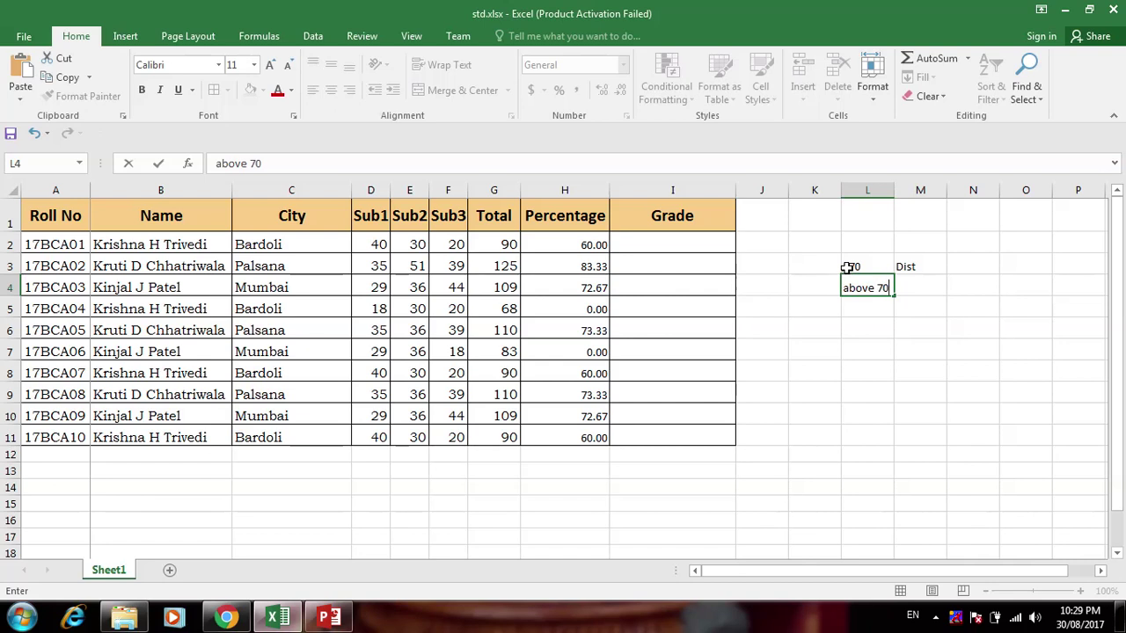
type(" and below")
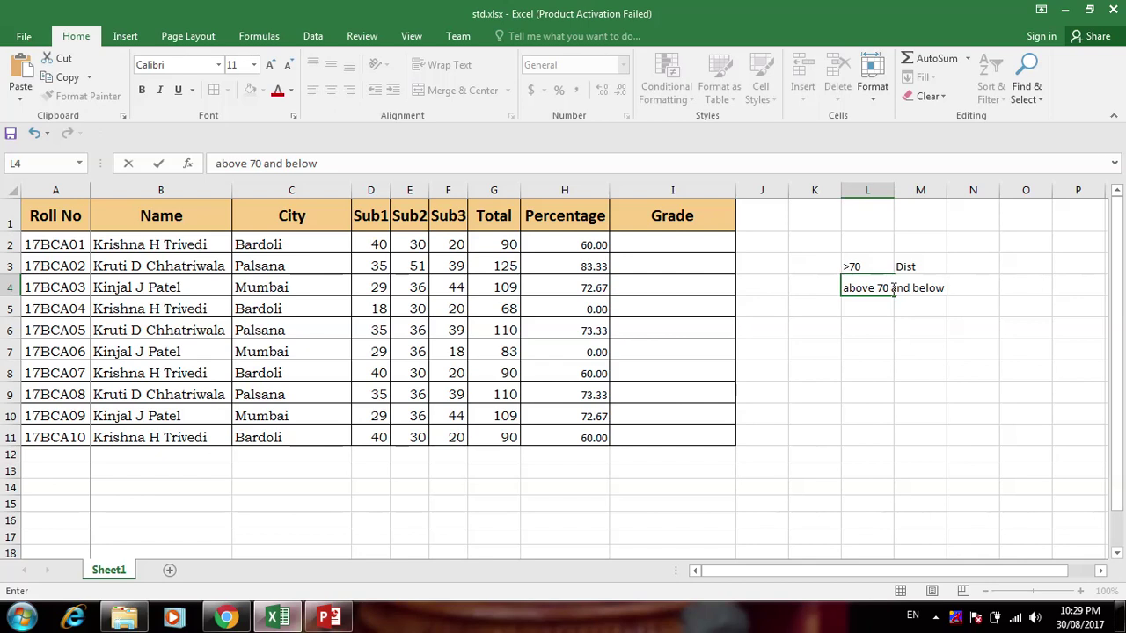
left_click(884, 287)
key("BackSpace")
type("6")
type("70")
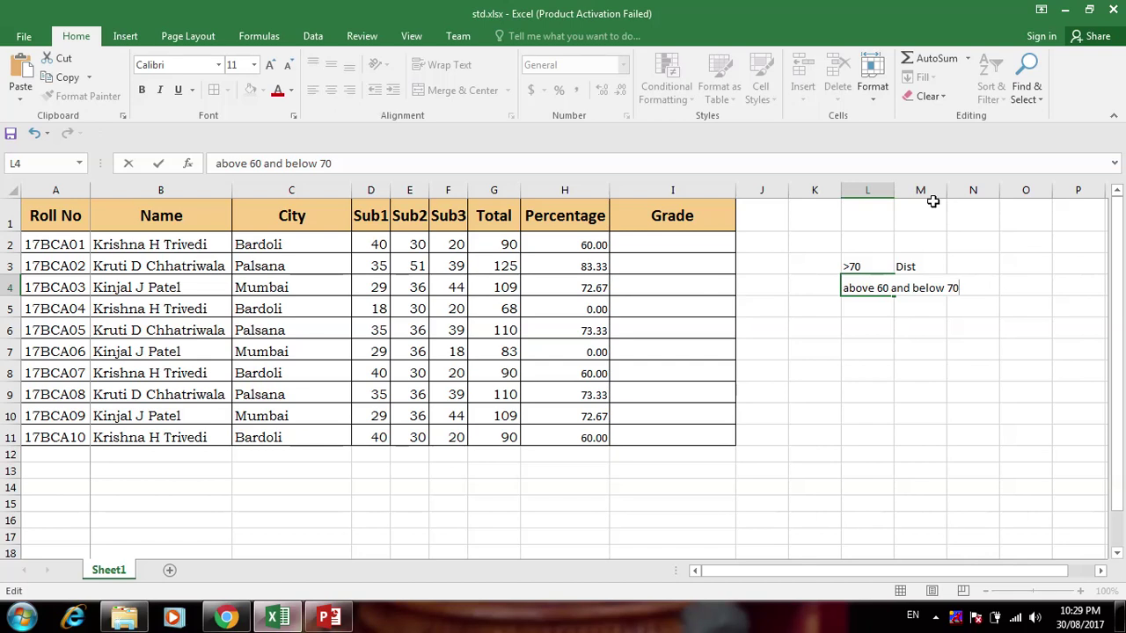
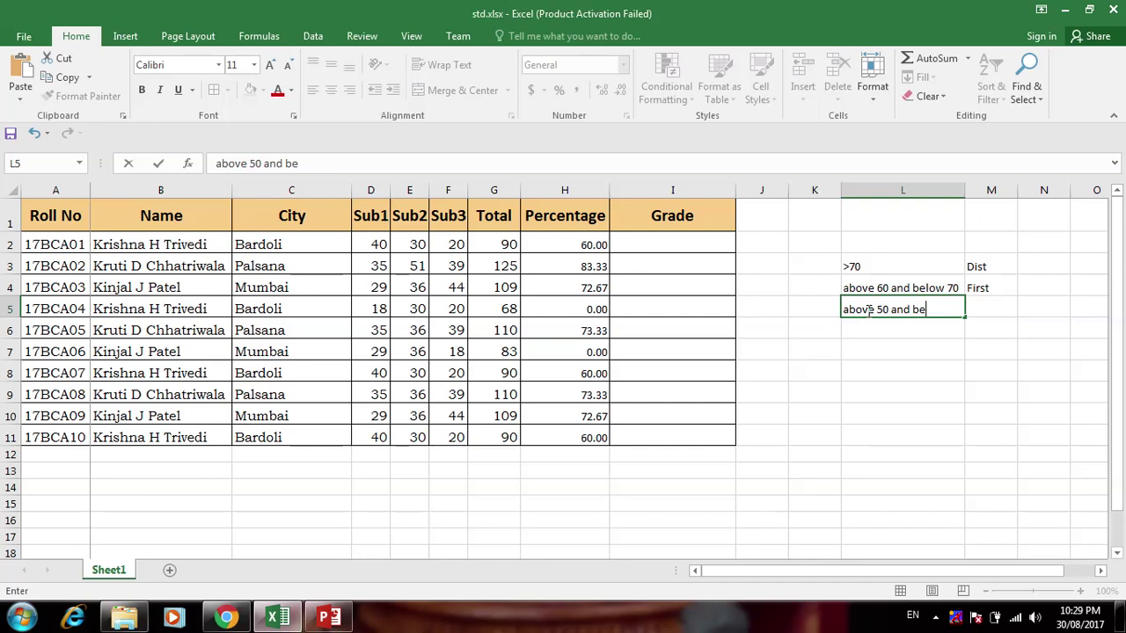
Complete the criterion "above 50 and below 60" in L5 and label it Second in M5
type("low 60")
key("Tab")
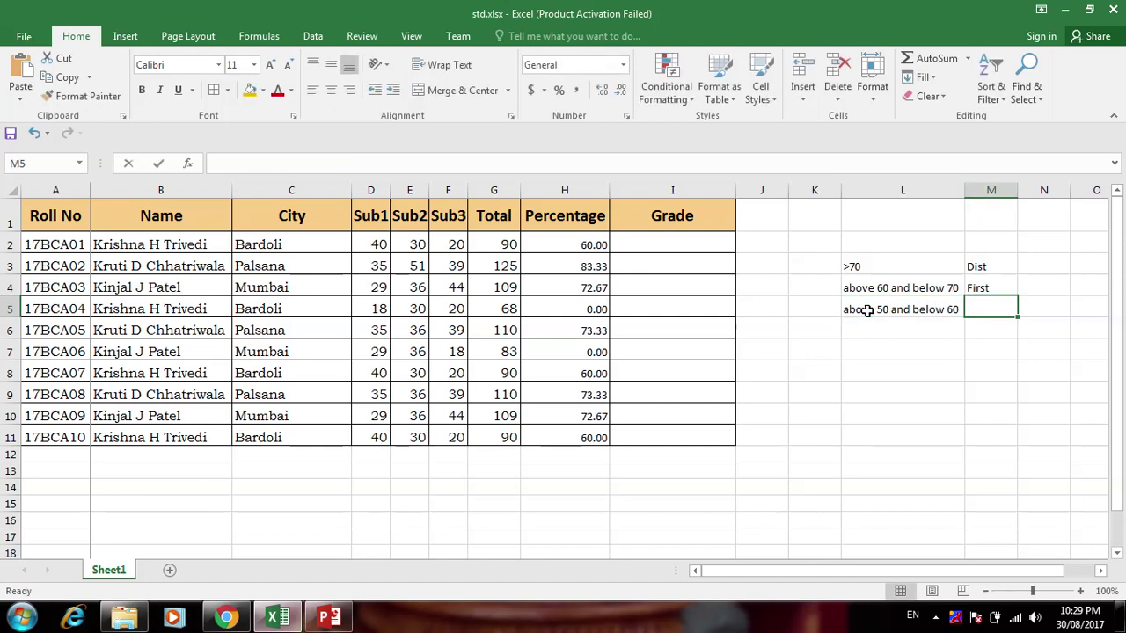
type("Second")
key("Return")
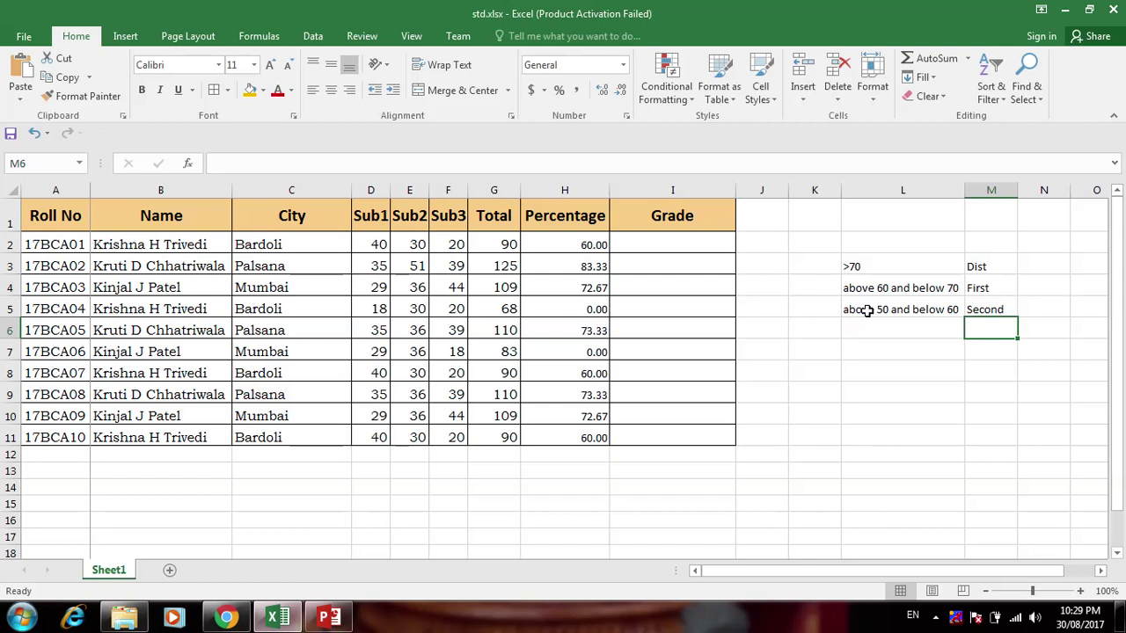
Enter the criterion "above 40 and below 50" in L6 with the grade Pass in M6
key("Left")
type("ab")
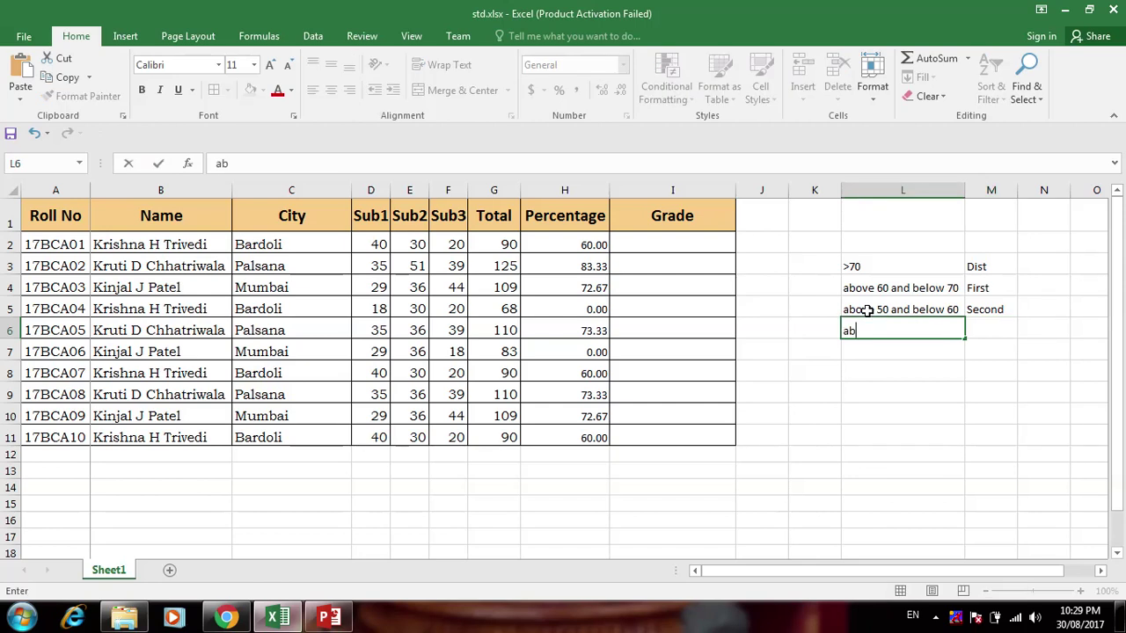
type("ove 40 and")
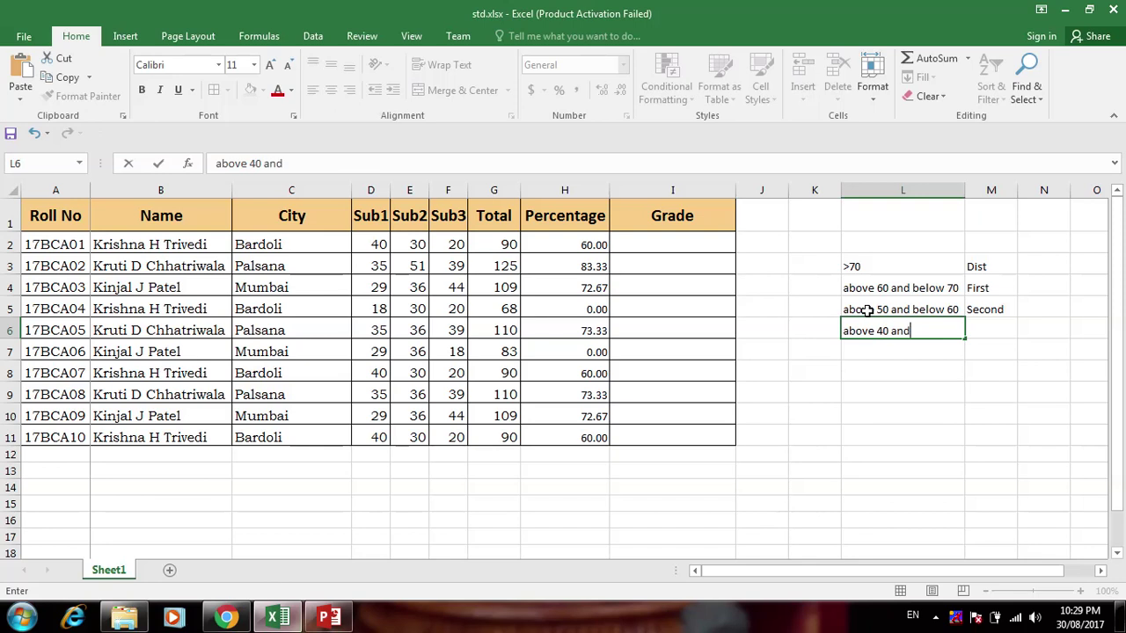
type(" below 50")
key("Tab")
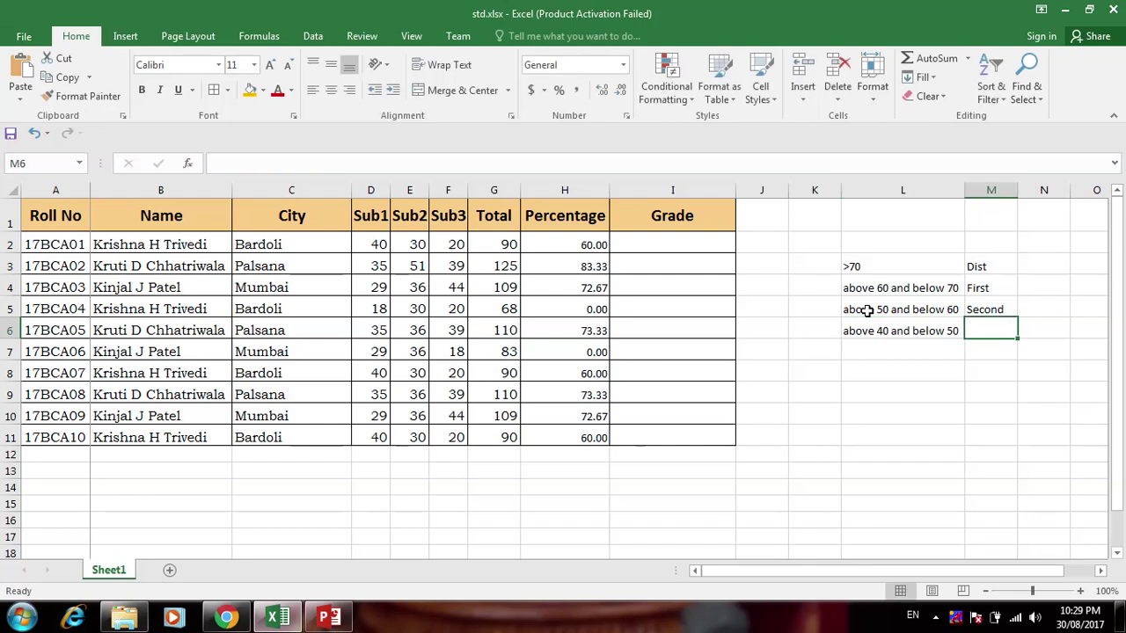
type("Pass")
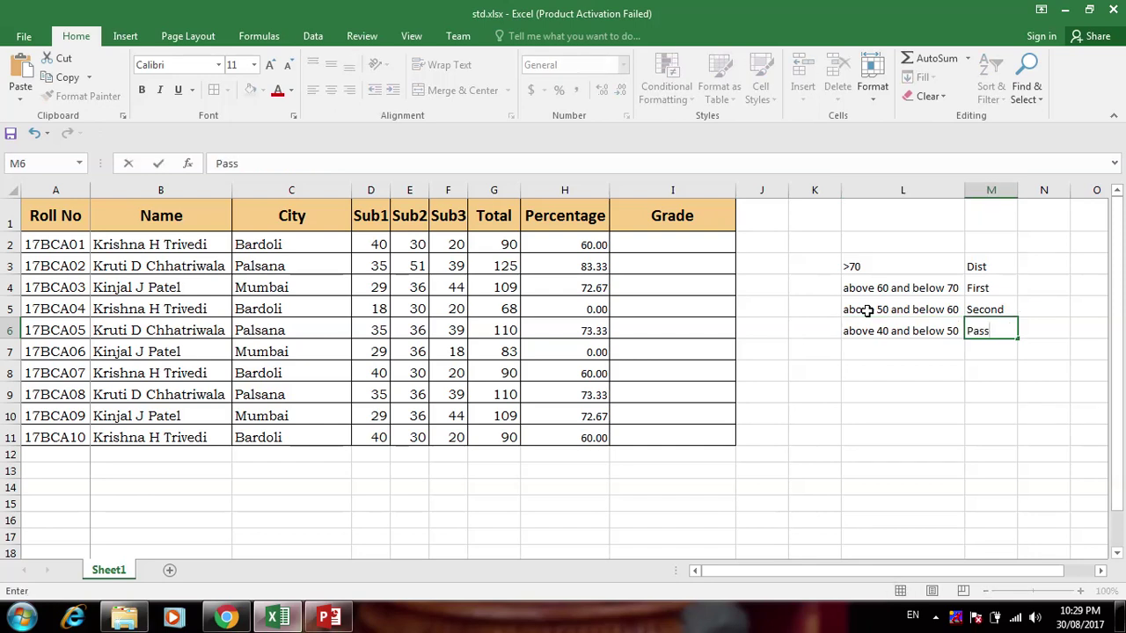
key("Return")
key("Left")
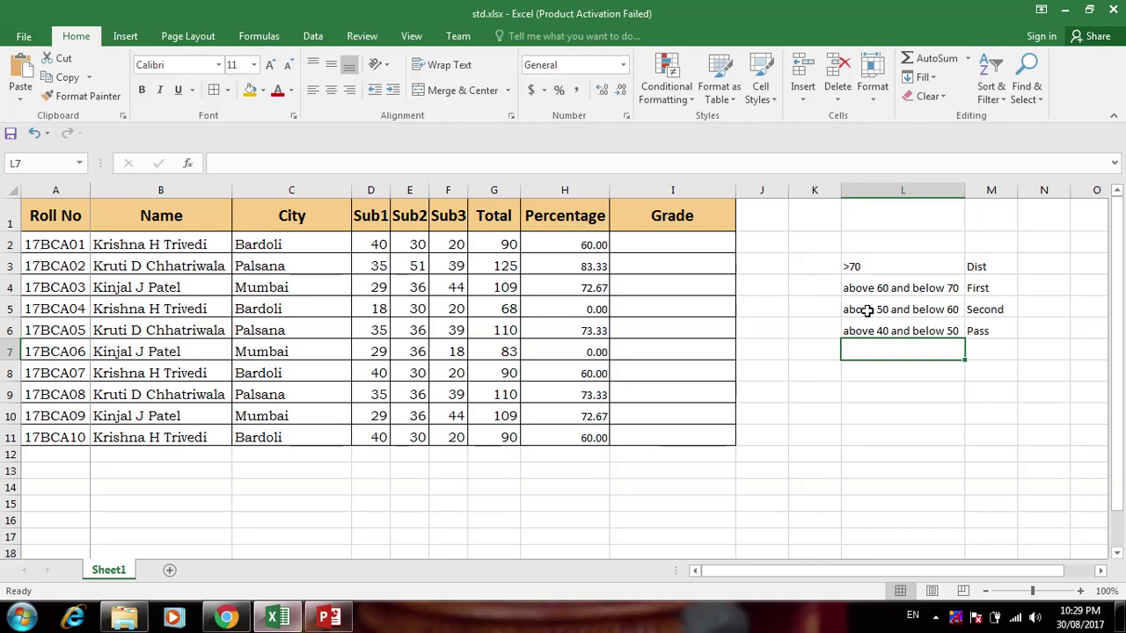
Enter the criterion "below 40" in L7 with the grade Fail in M7
type("a")
key("BackSpace")
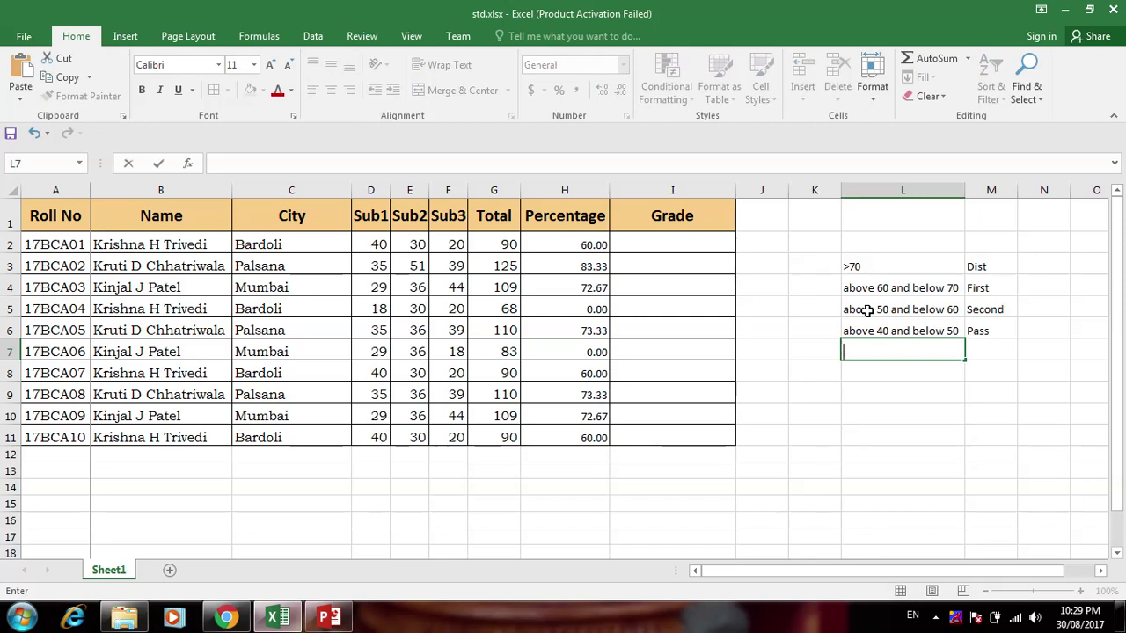
type("below 40")
key("Tab")
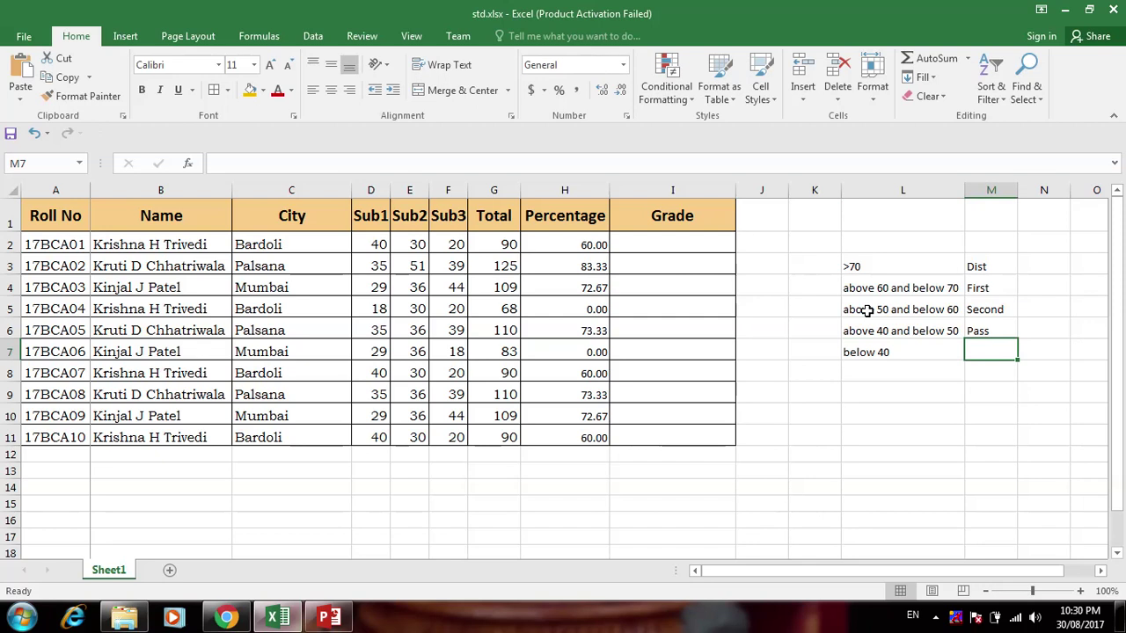
type("Fail")
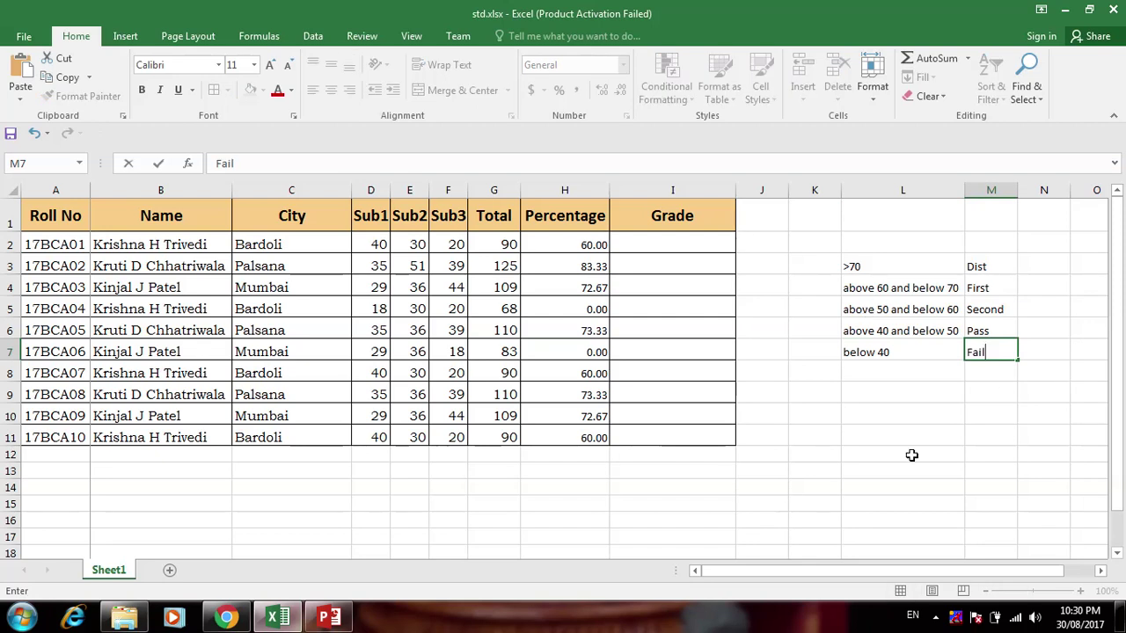
Start an IF formula in the first student's Grade cell I2 that returns "First" when H2>=70
left_click(665, 244)
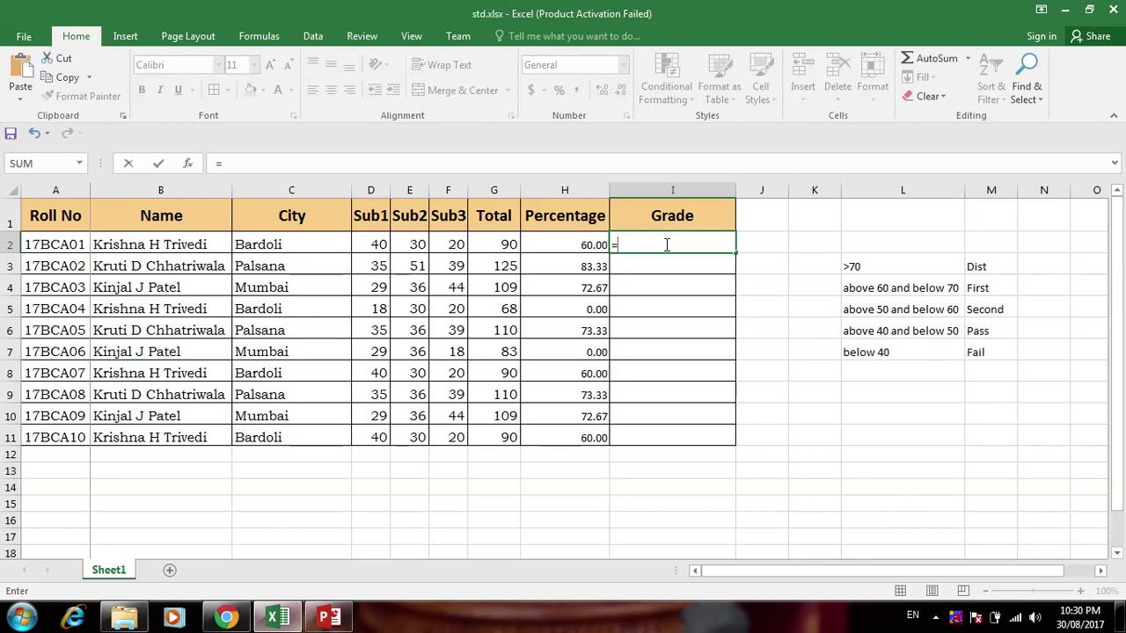
type("if(")
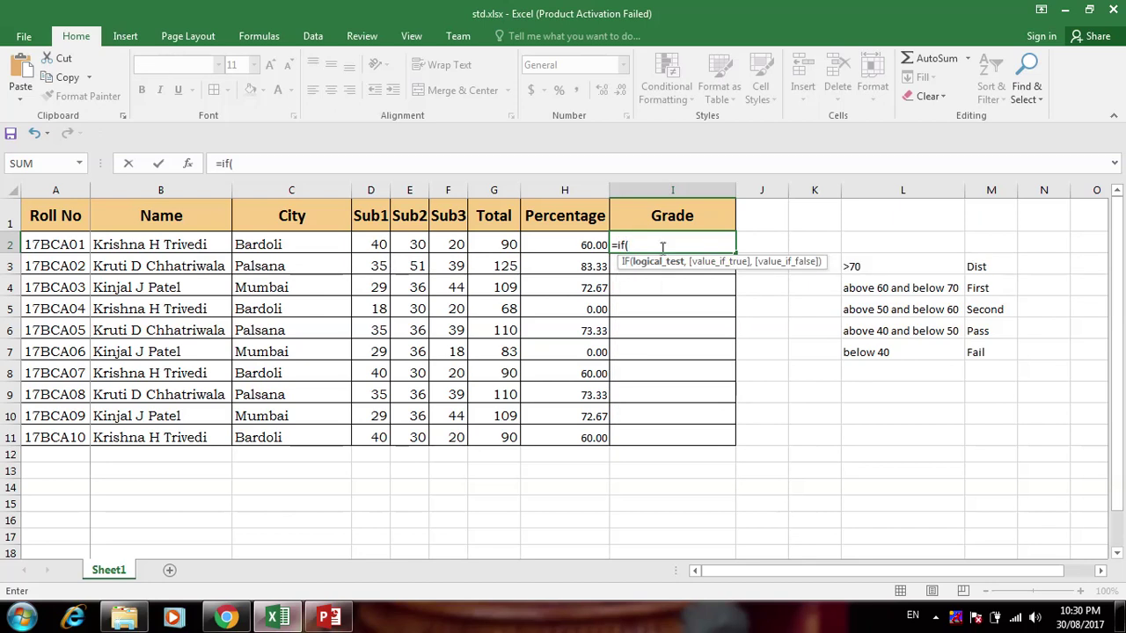
left_click(593, 249)
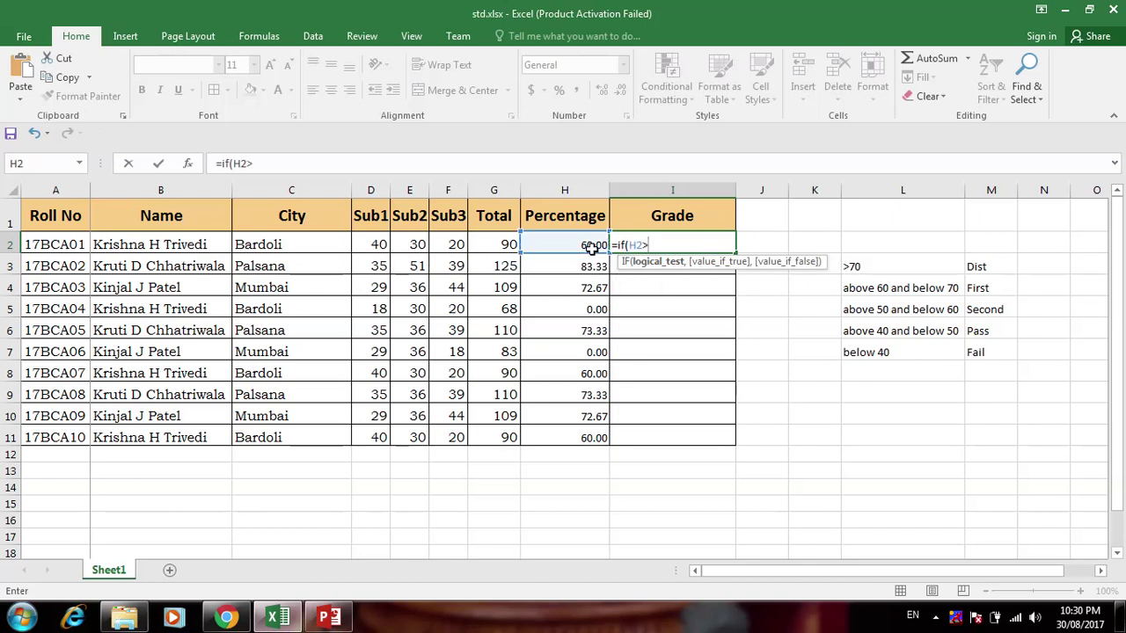
type("=70,\"")
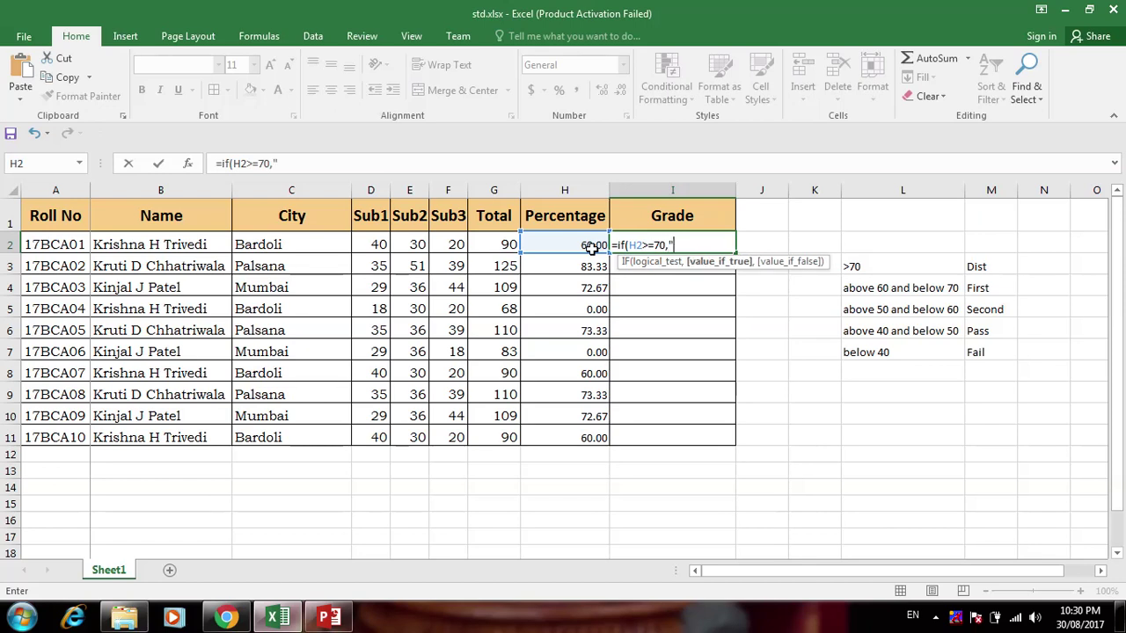
type("Fi")
type("rst\",")
Nest a second IF in the I2 formula that returns "First" when AND(H2>=60,H2<70) is met
type("if(")
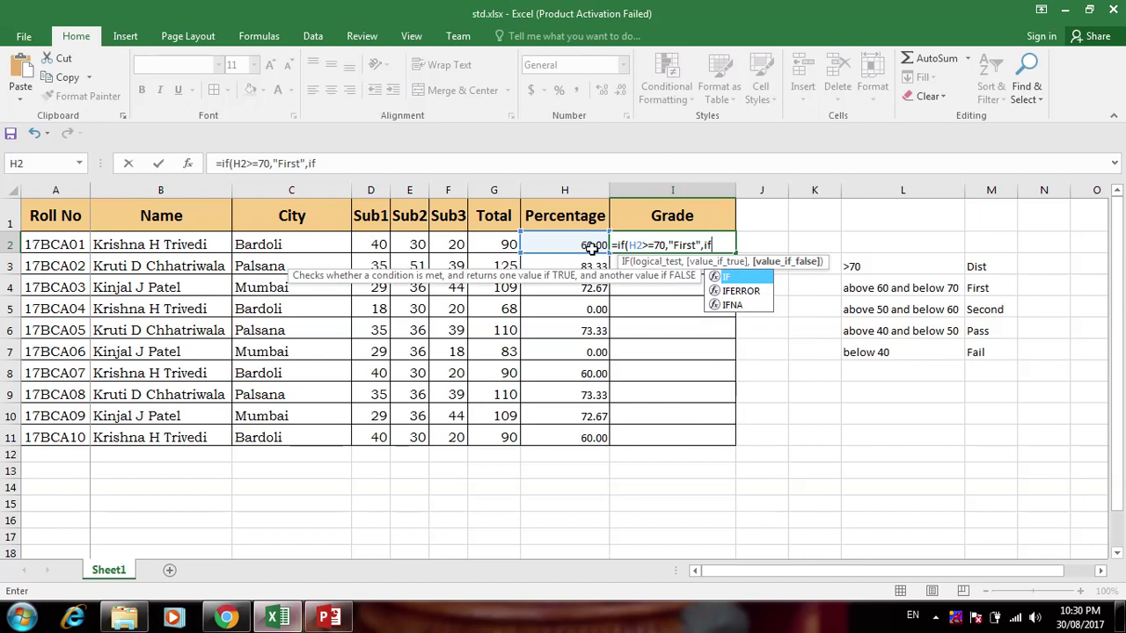
type("and")
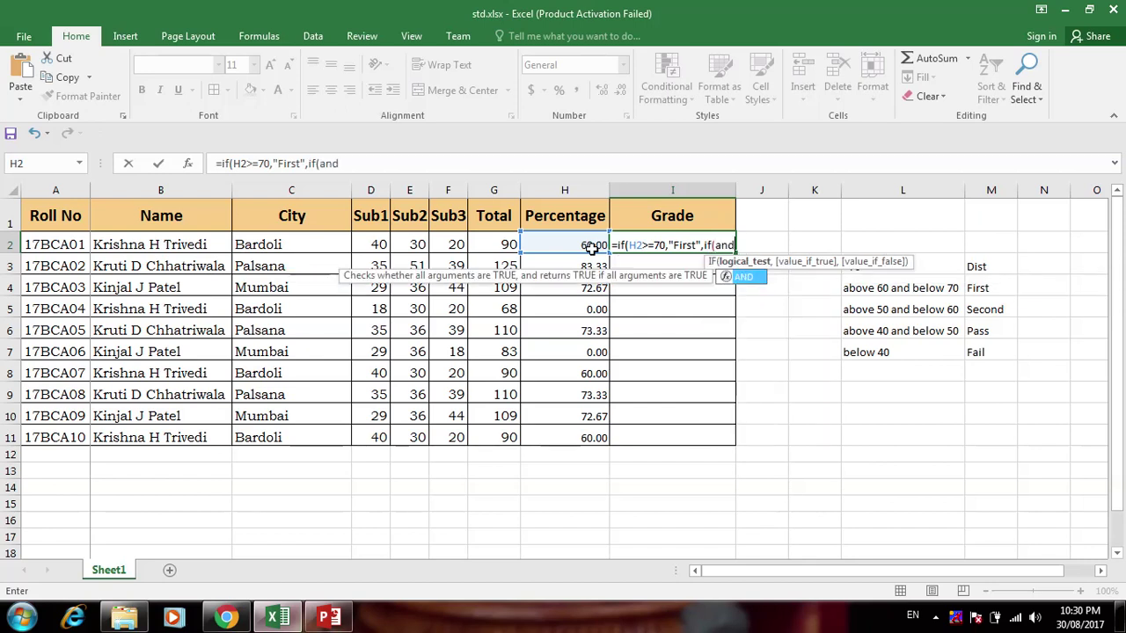
type("(")
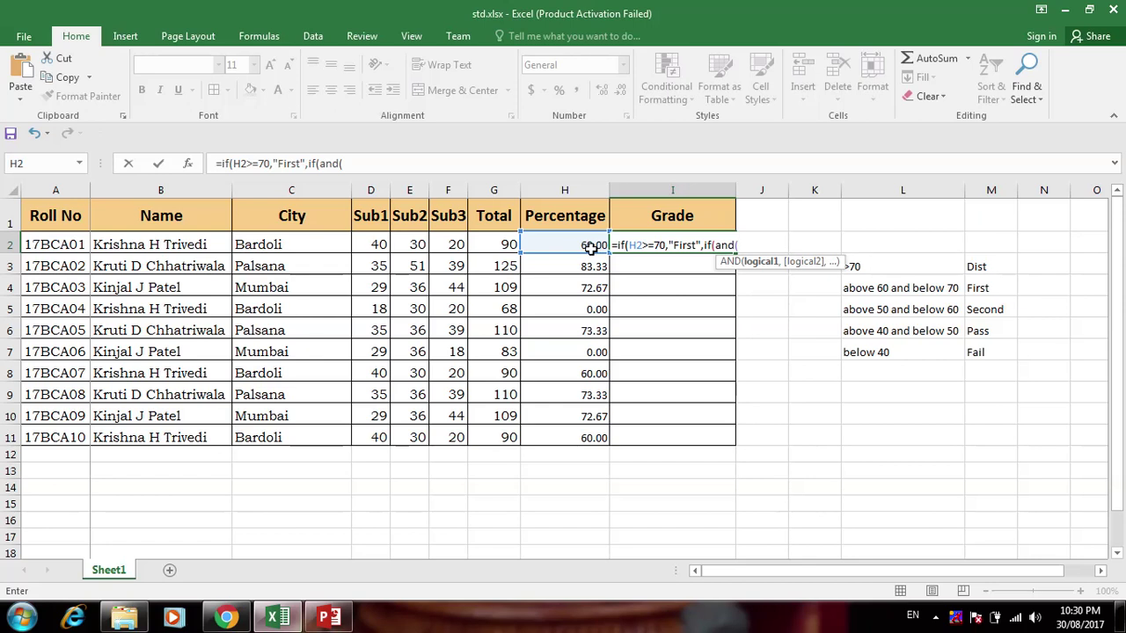
left_click(581, 243)
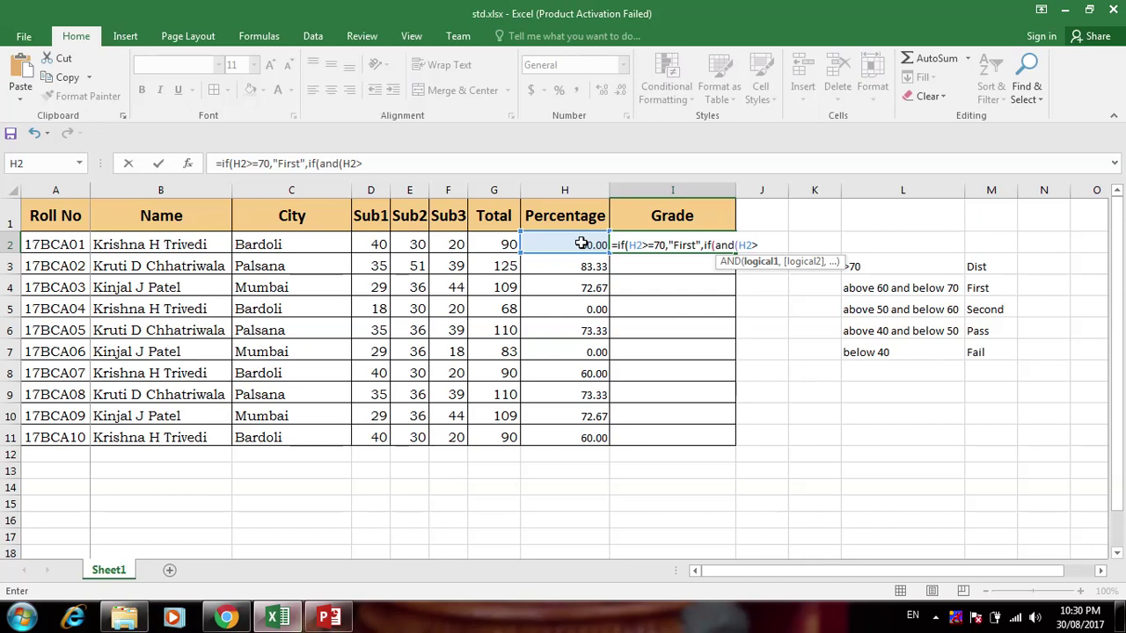
type("60,")
left_click(580, 244)
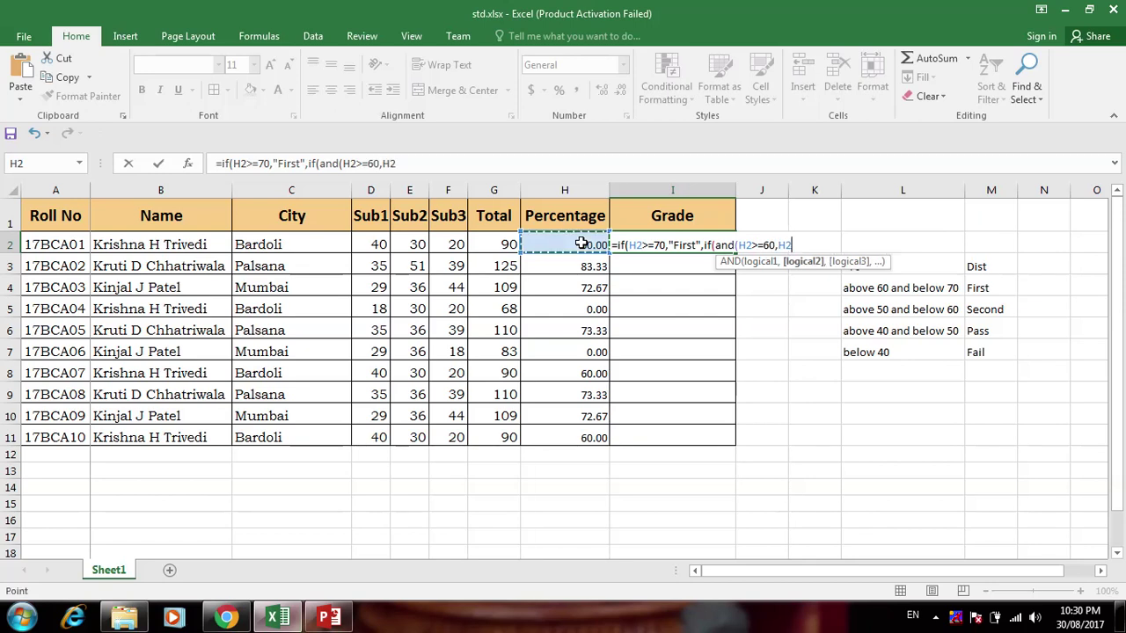
type("<7")
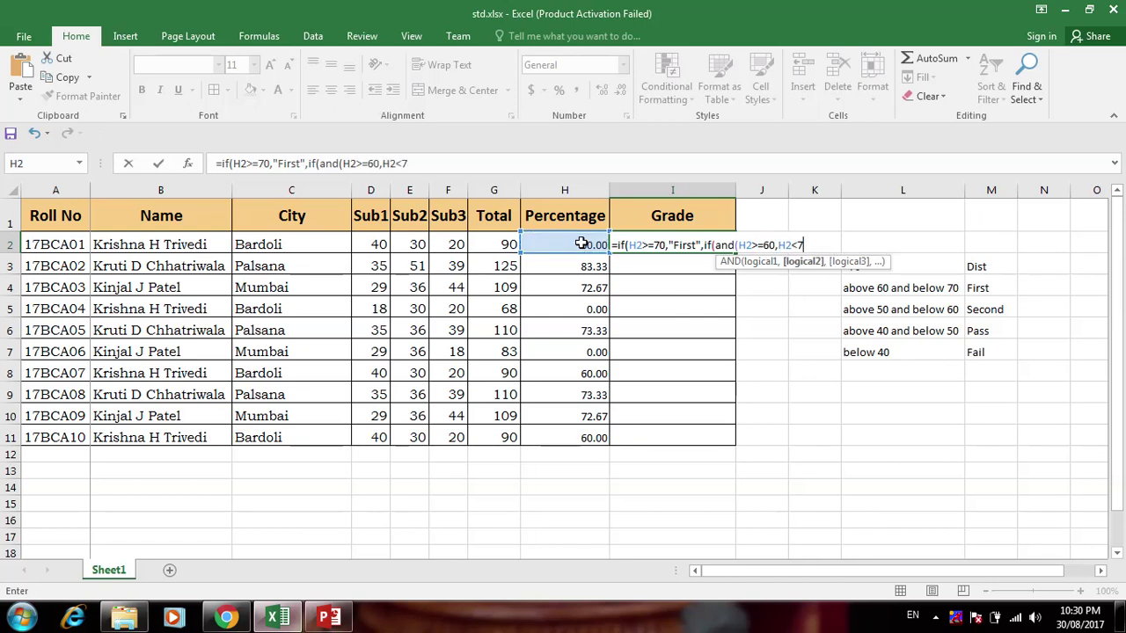
type("0)")
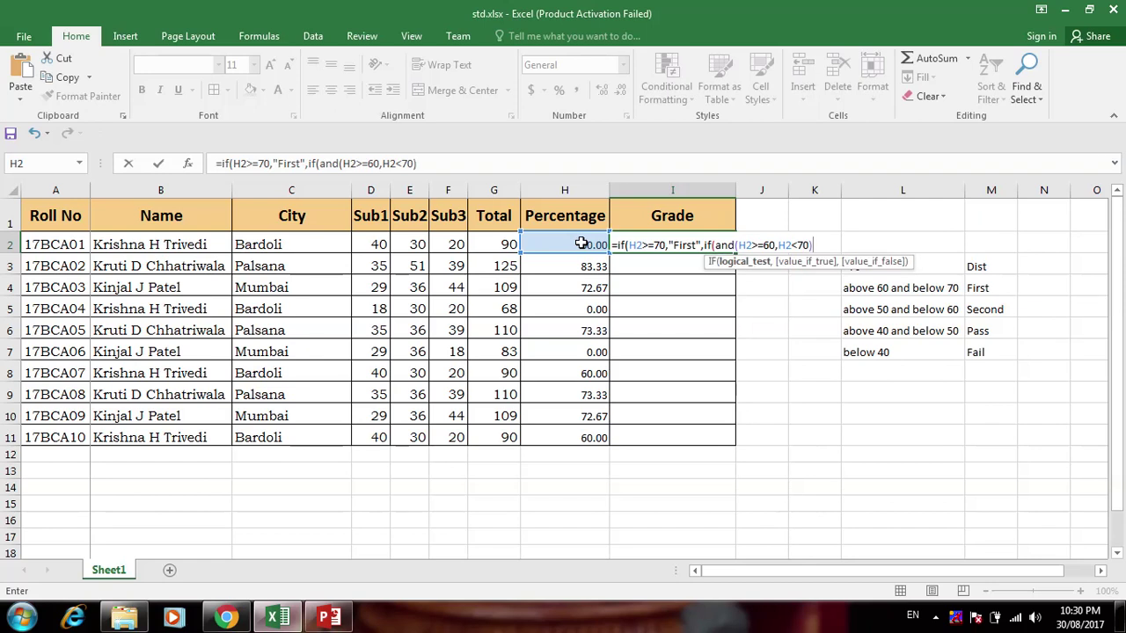
type(",\"Fir")
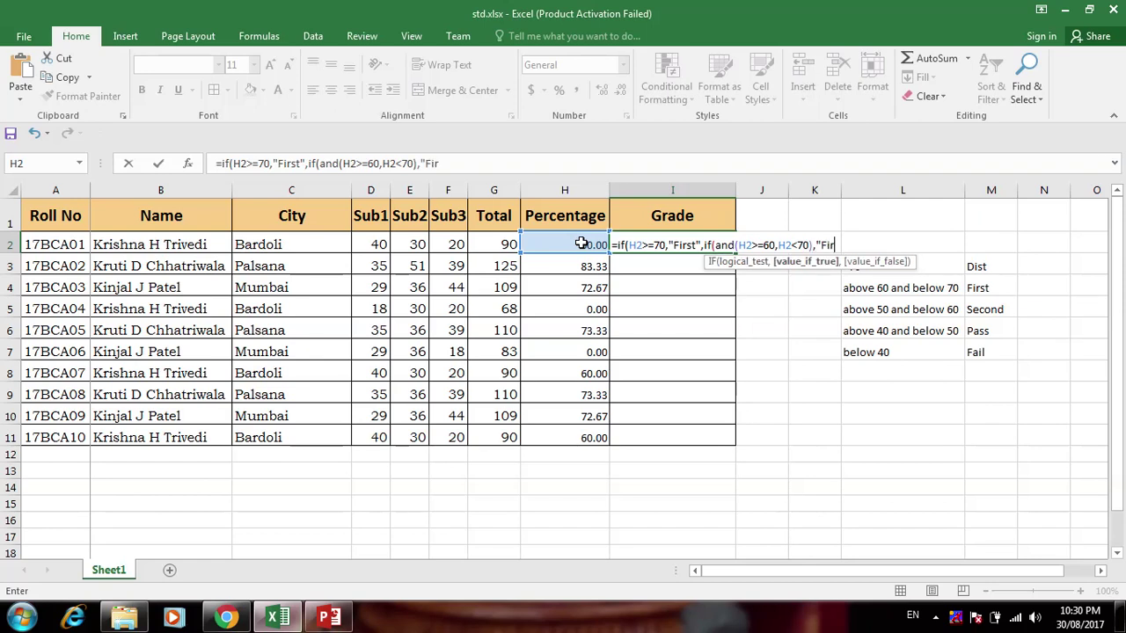
type("st\",")
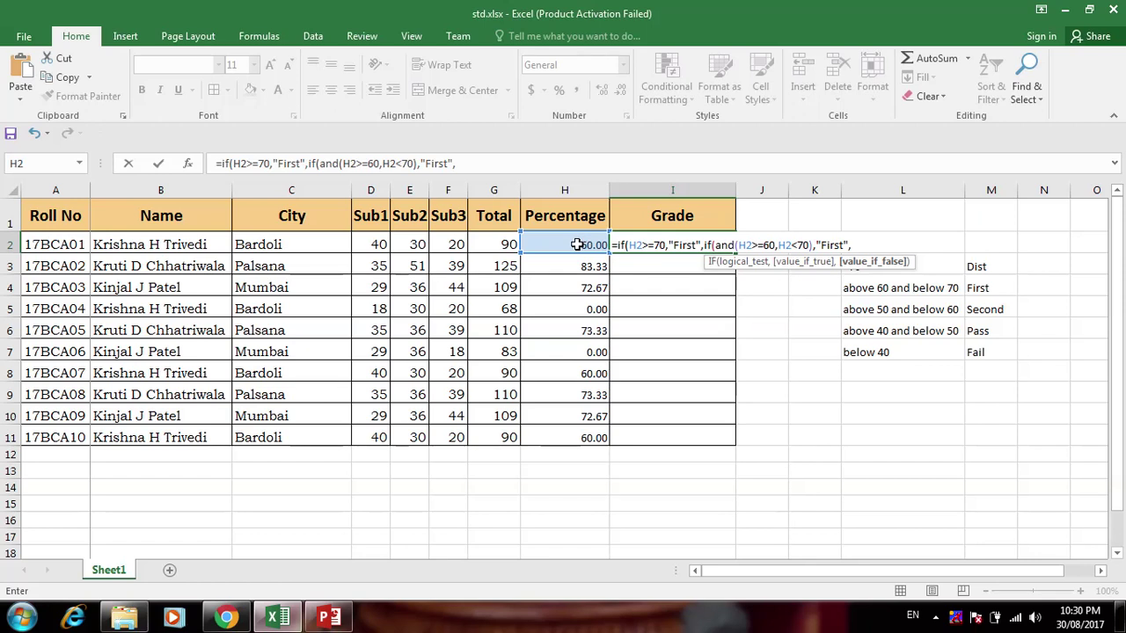
Nest a third IF in the I2 formula with an AND test for H2>50 and H2<60
type("if(")
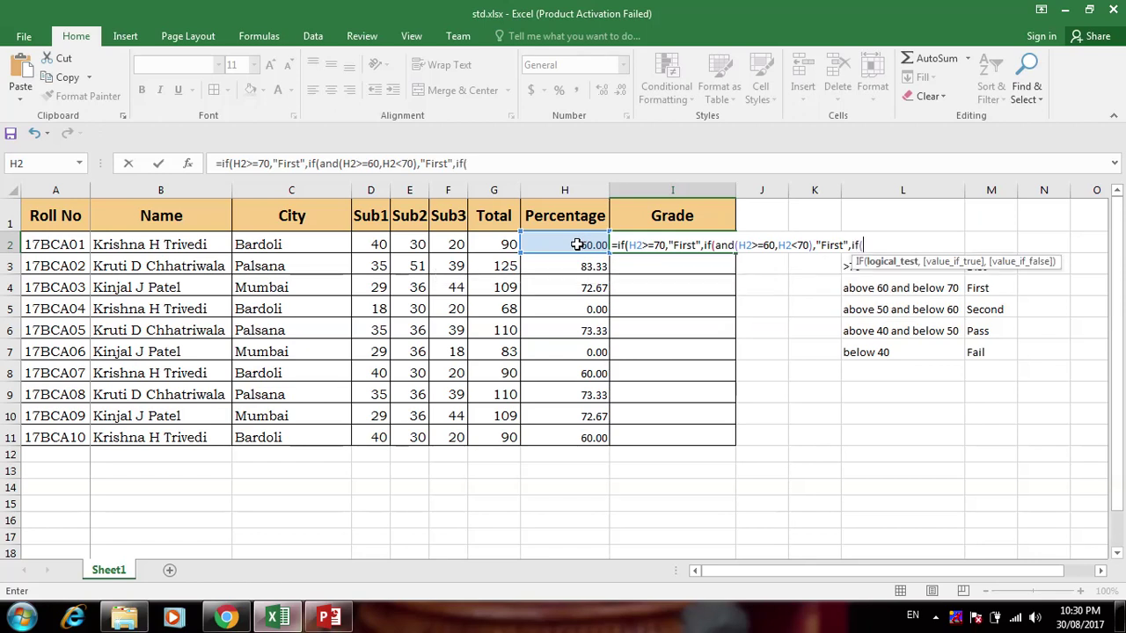
left_click(576, 244)
key("BackSpace")
key("BackSpace")
type("and")
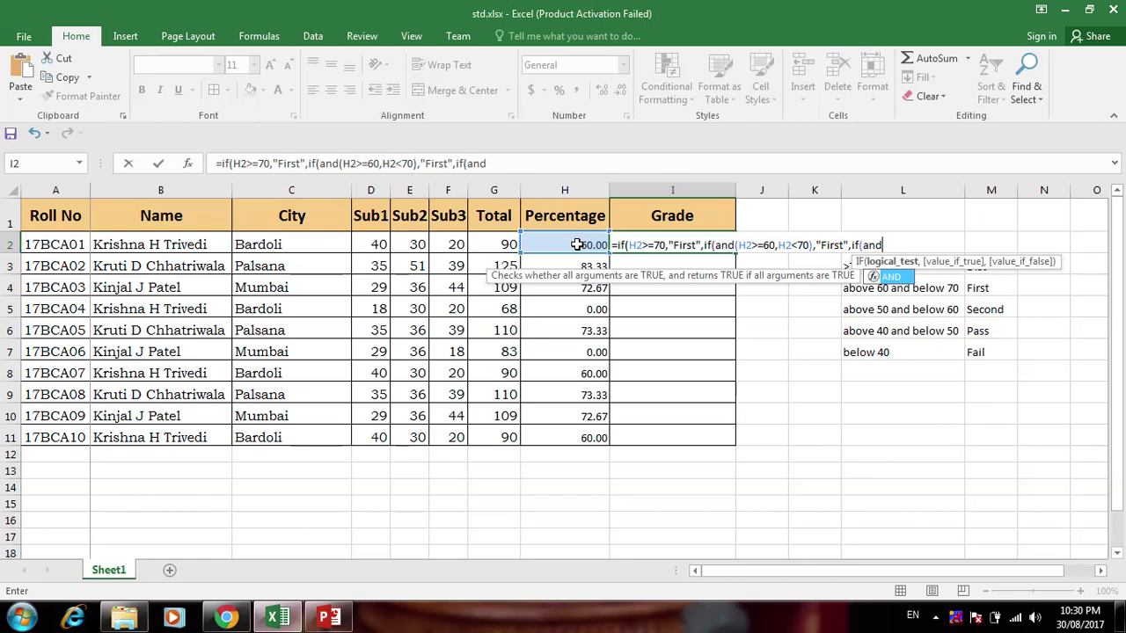
type("(")
left_click(576, 244)
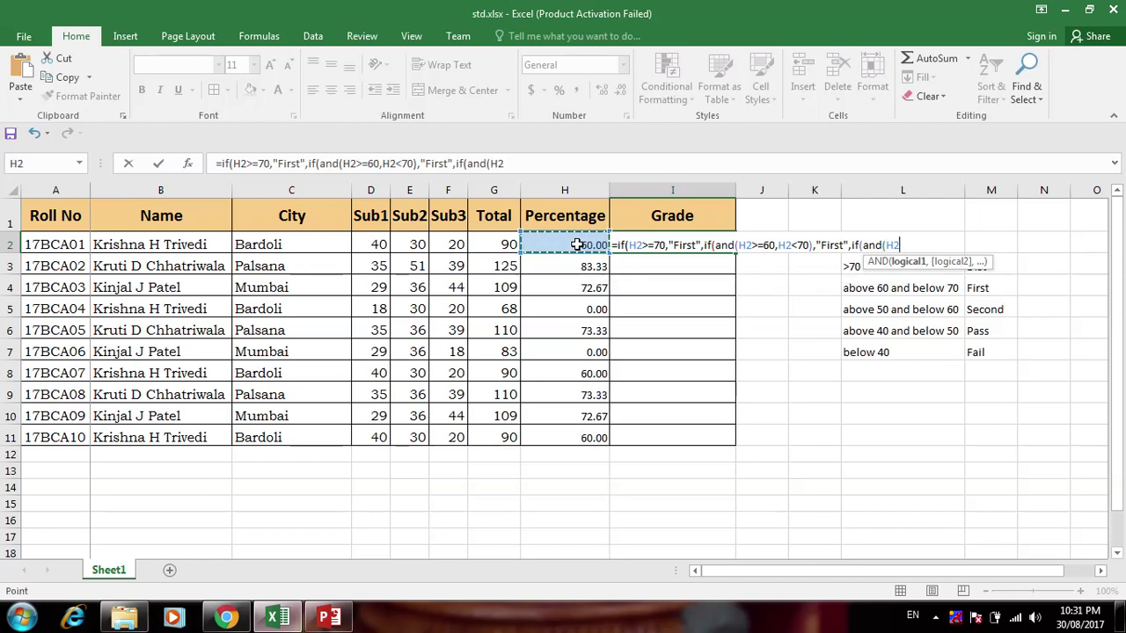
type(">50")
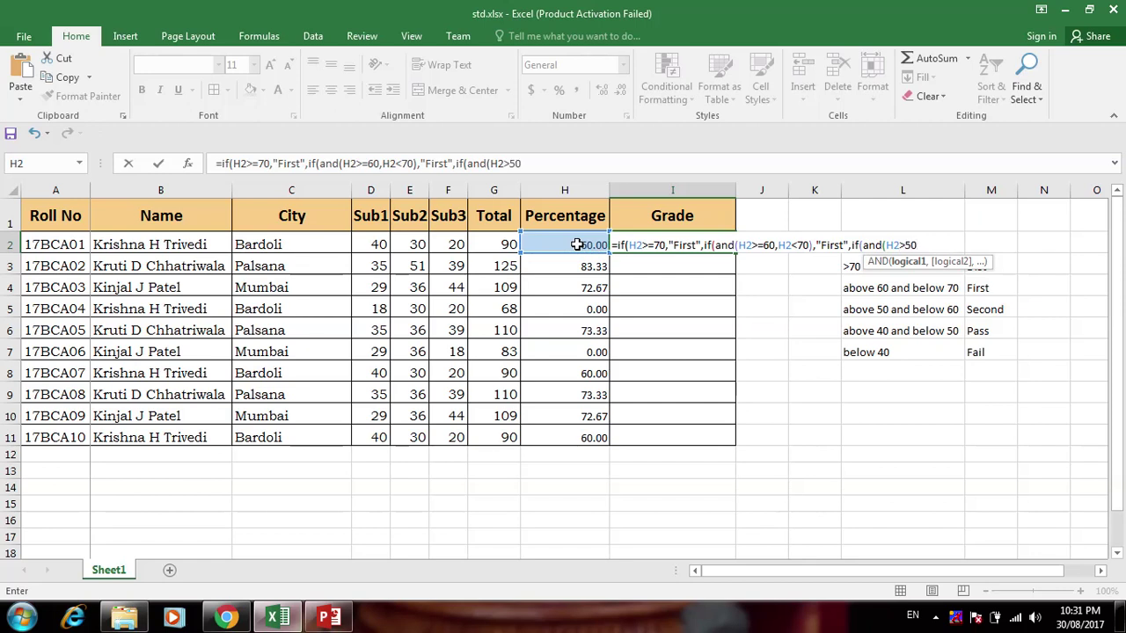
type(",")
left_click(575, 245)
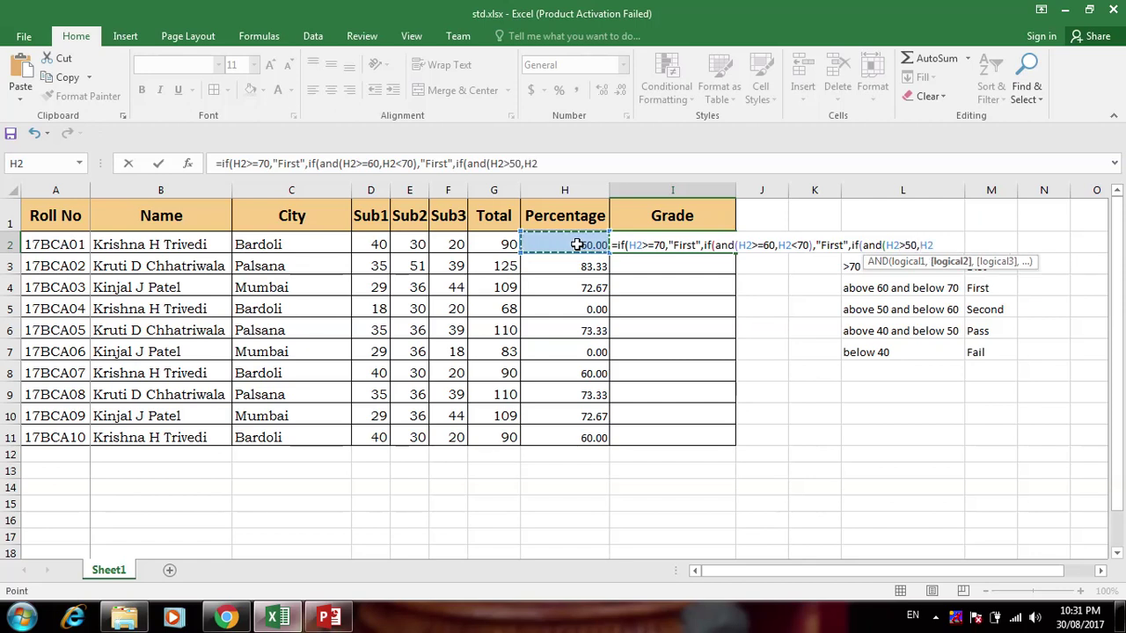
type("<60")
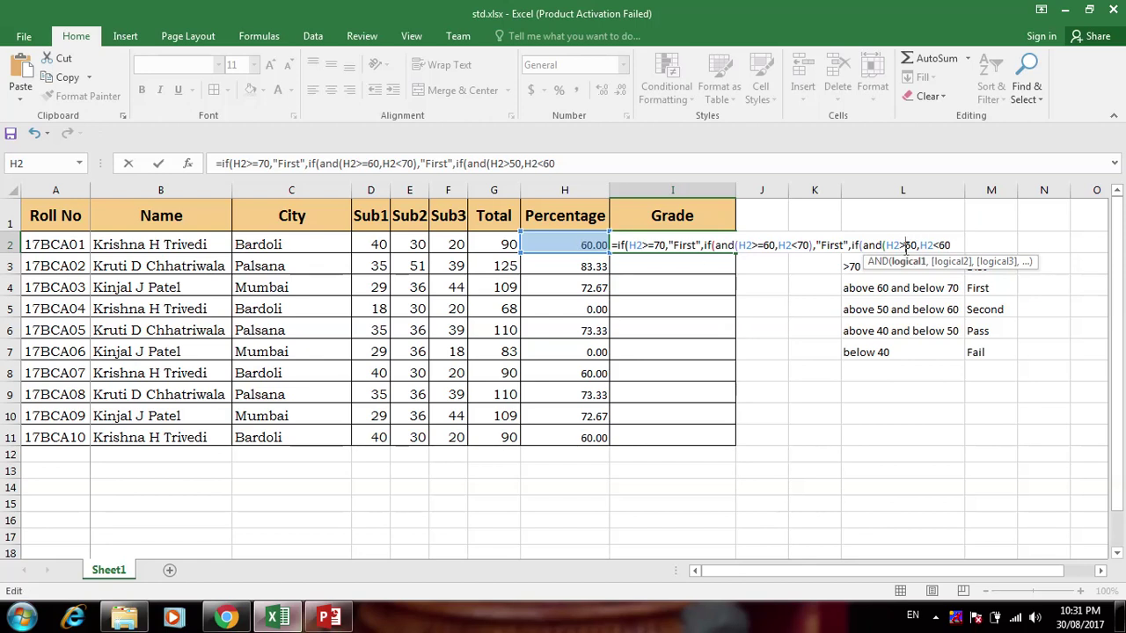
Correct the third test's lower bound to H2>=50, close its AND, and return "Second" when true
left_click(906, 245)
type("=")
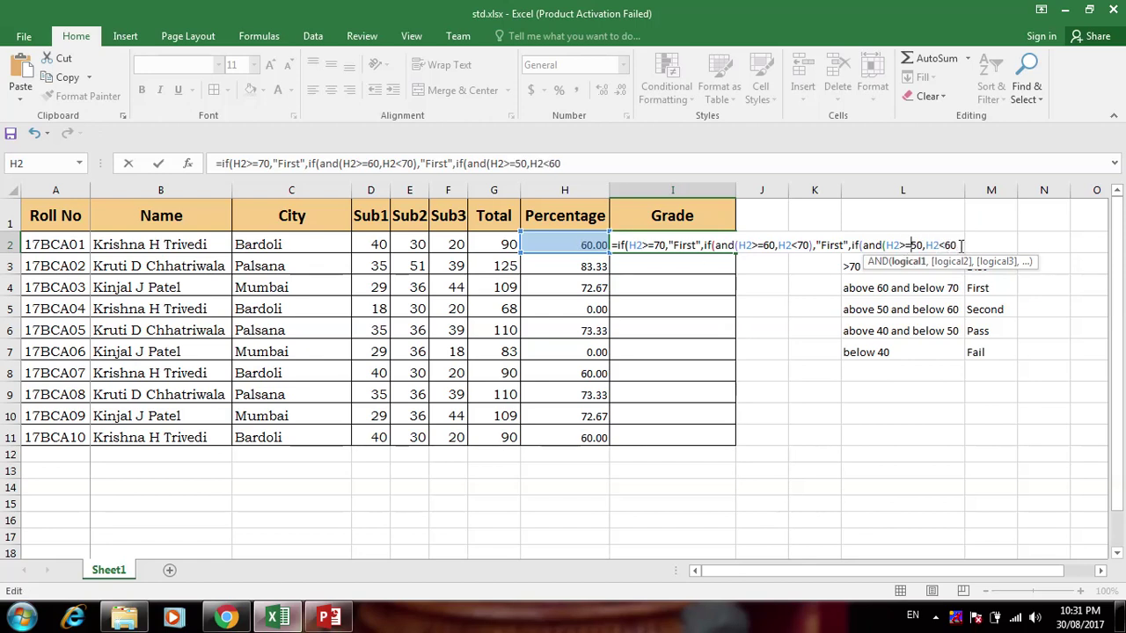
type("),")
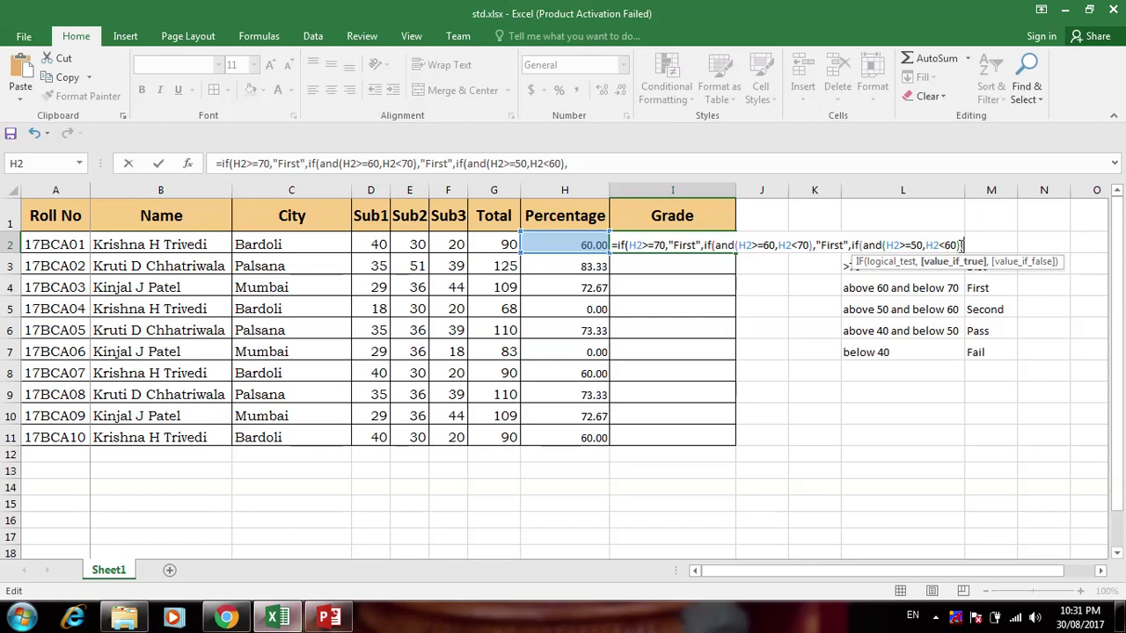
type("\"Second\",")
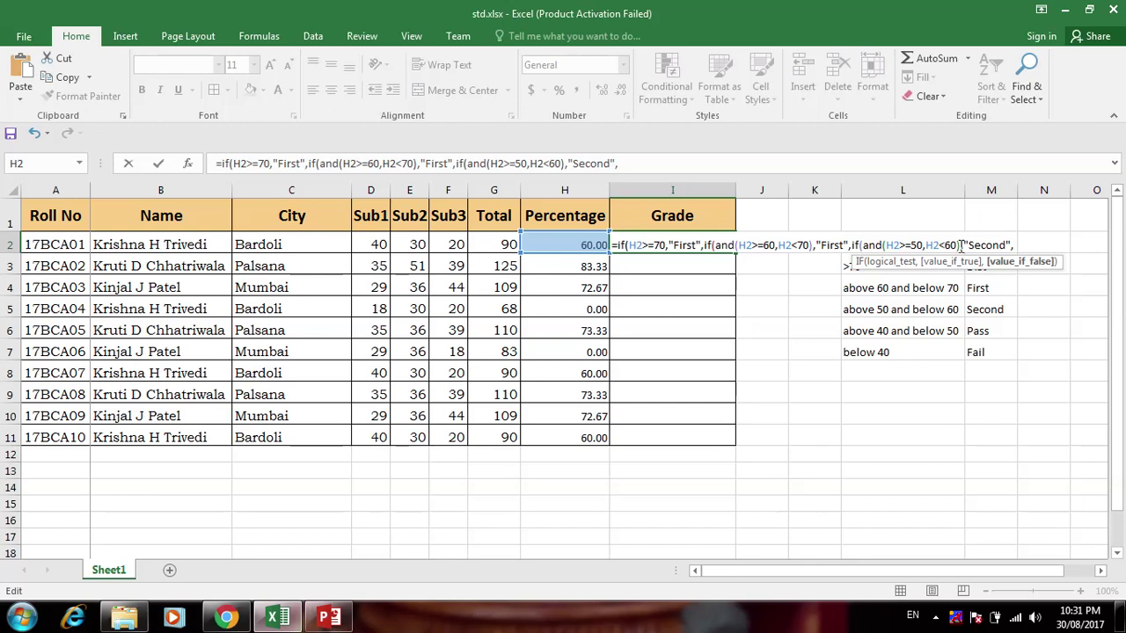
Nest a fourth IF in the I2 formula with an AND test beginning with H2>=40
type("if(")
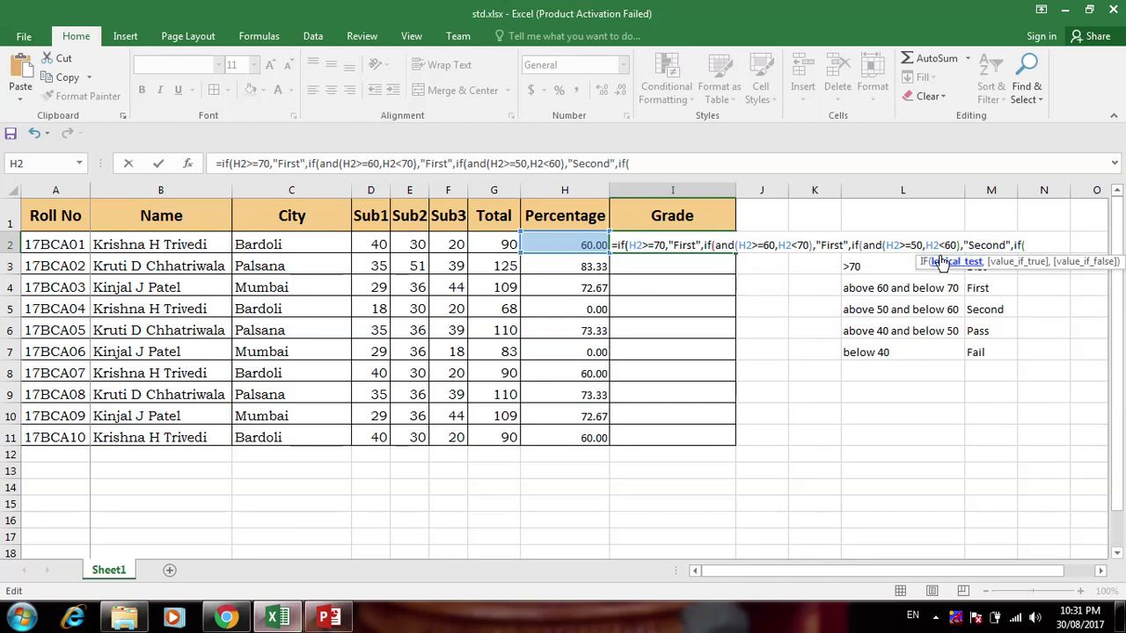
type("and(")
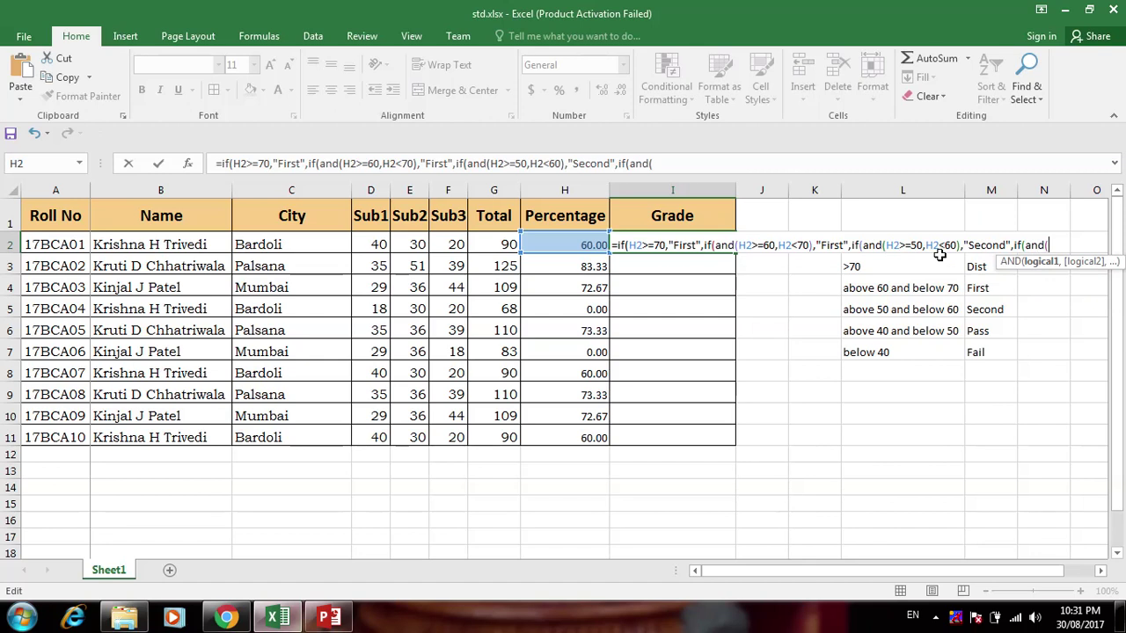
left_click(552, 243)
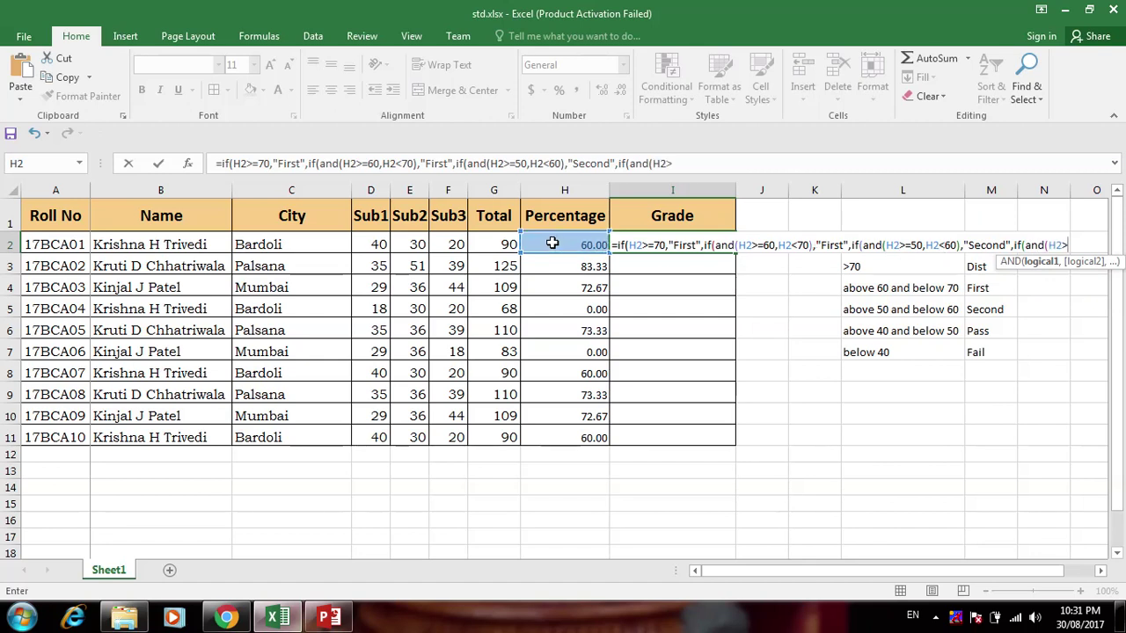
type("40")
key("Return")
left_click(719, 284)
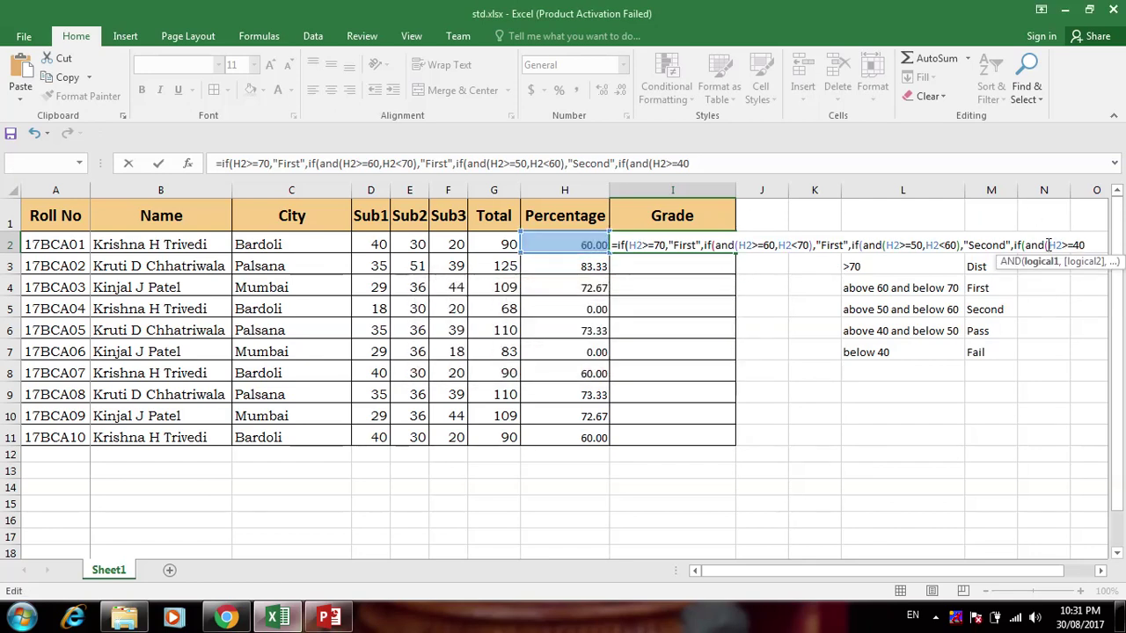
Try to finish the formula with a plain H2>=40 test returning "Pass" or Fail, decline the suggested correction, and return to editing
key("BackSpace")
key("BackSpace")
key("BackSpace")
key("BackSpace")
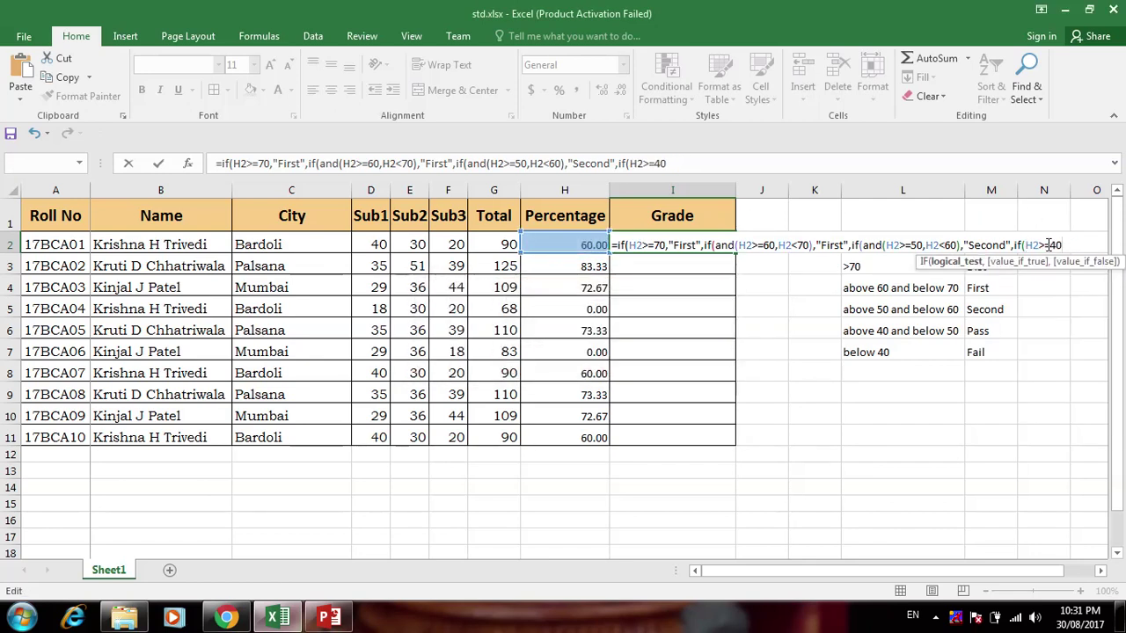
type(",")
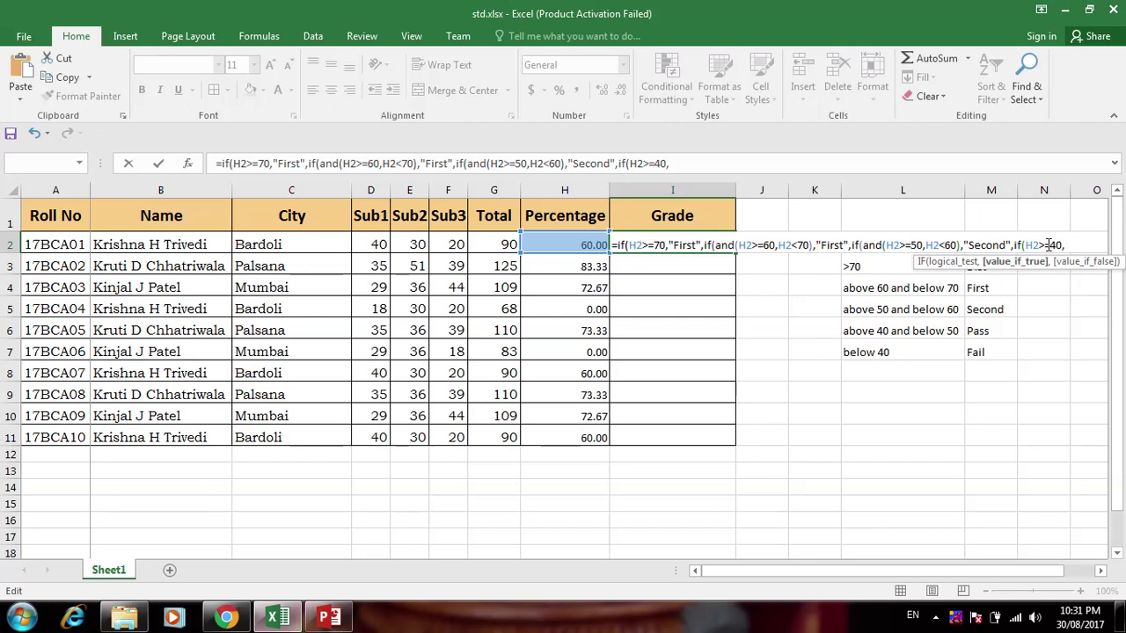
type("\"Pass\",Fail\"")
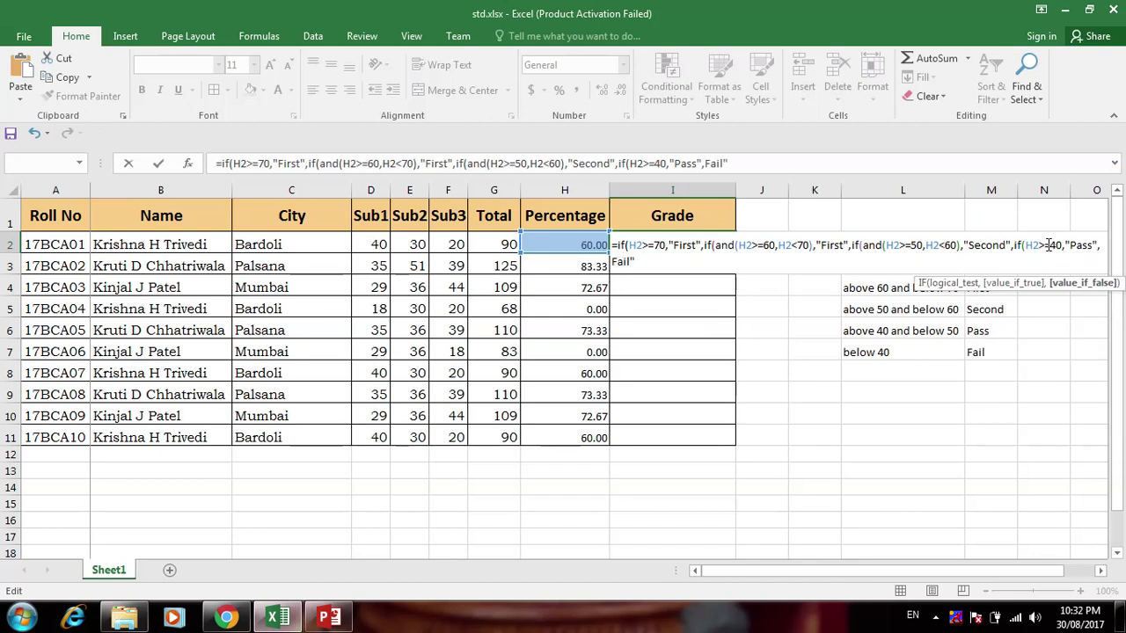
type(")))")
key("Return")
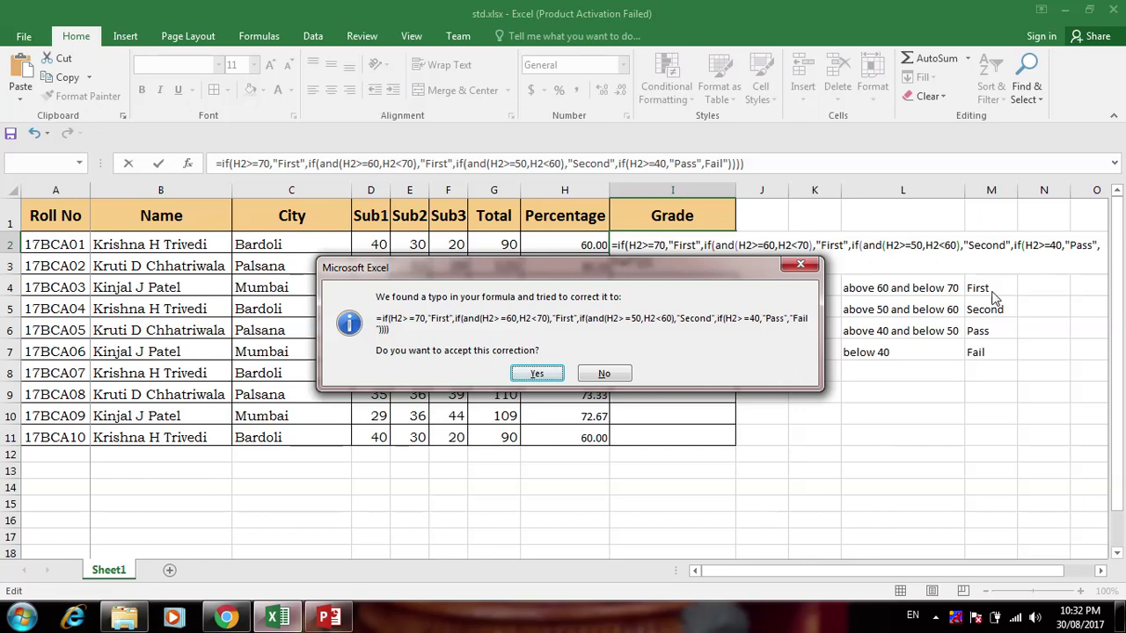
left_click(799, 263)
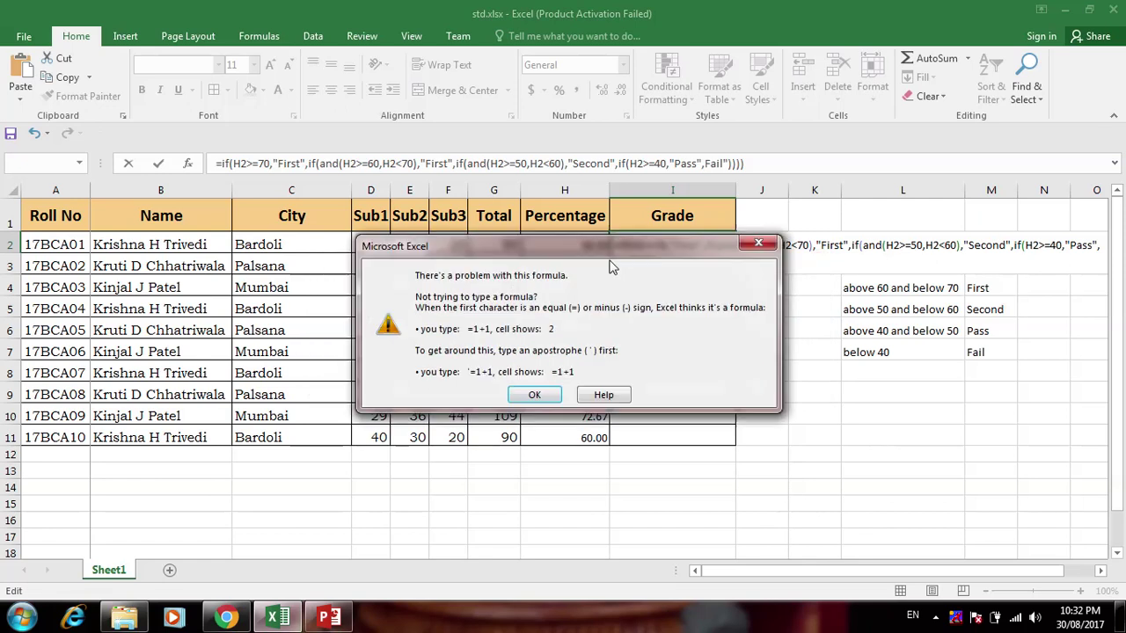
left_click(766, 250)
left_click(645, 263)
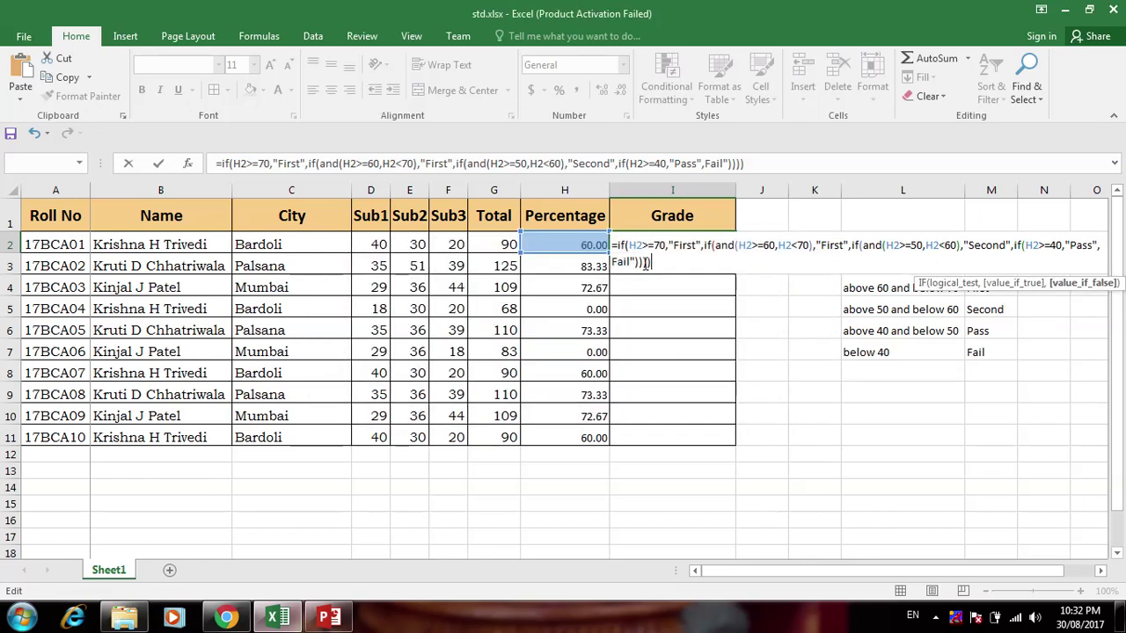
left_click(449, 48)
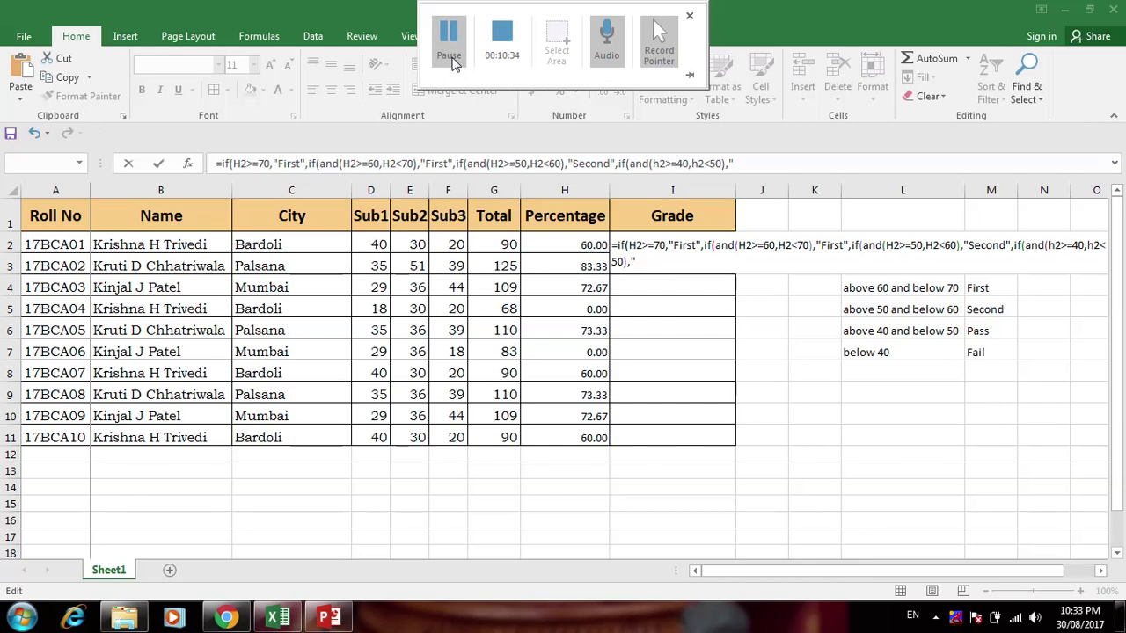
left_click(451, 59)
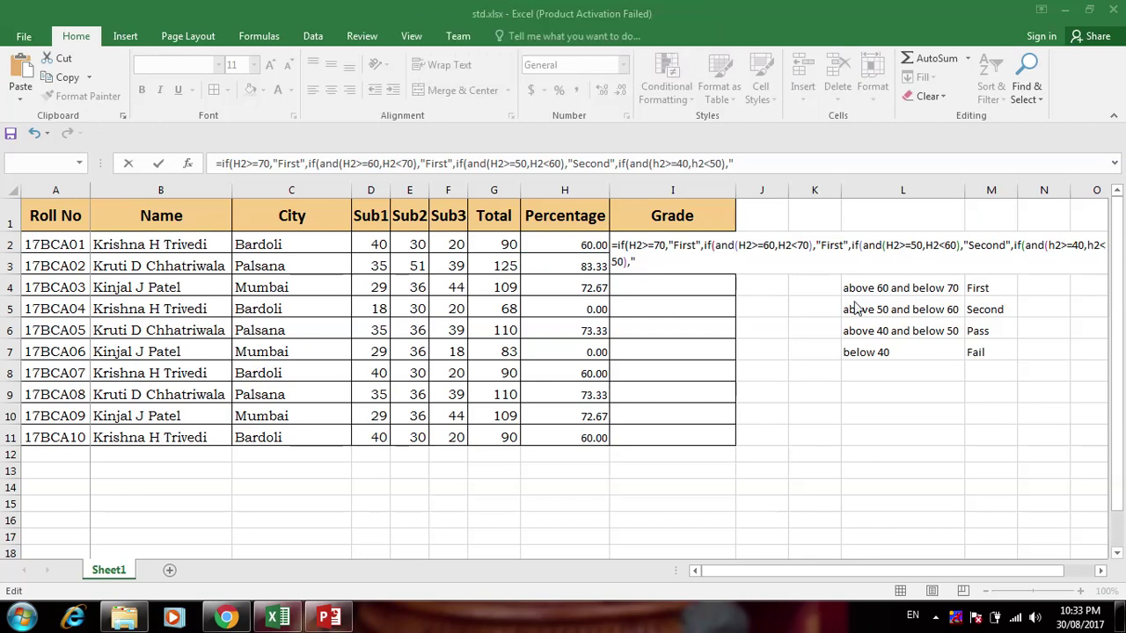
left_click(640, 258)
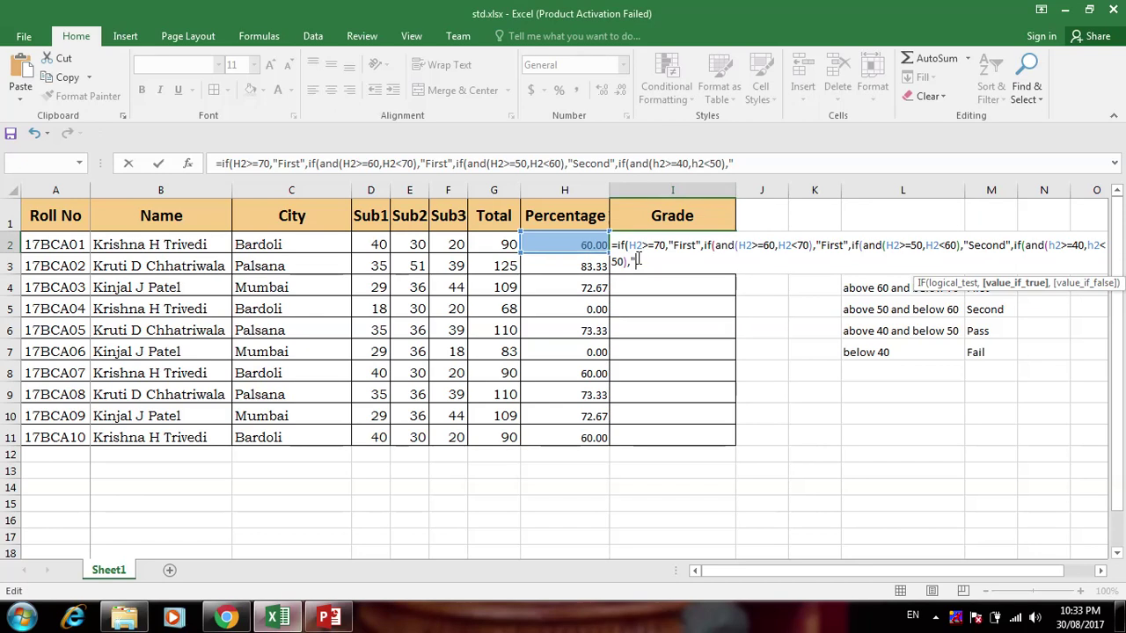
Finish the I2 formula with "Pass" and "Fail" as the last IF's results, close all nested IFs, and enter it
type("Pass\",\"")
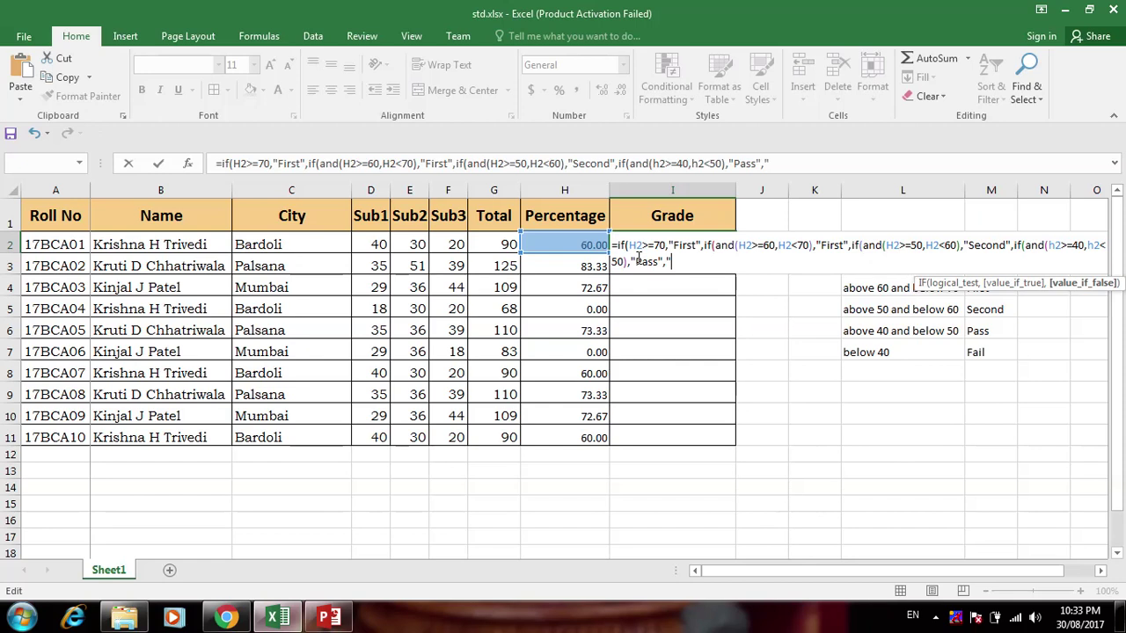
type("Fail\")))")
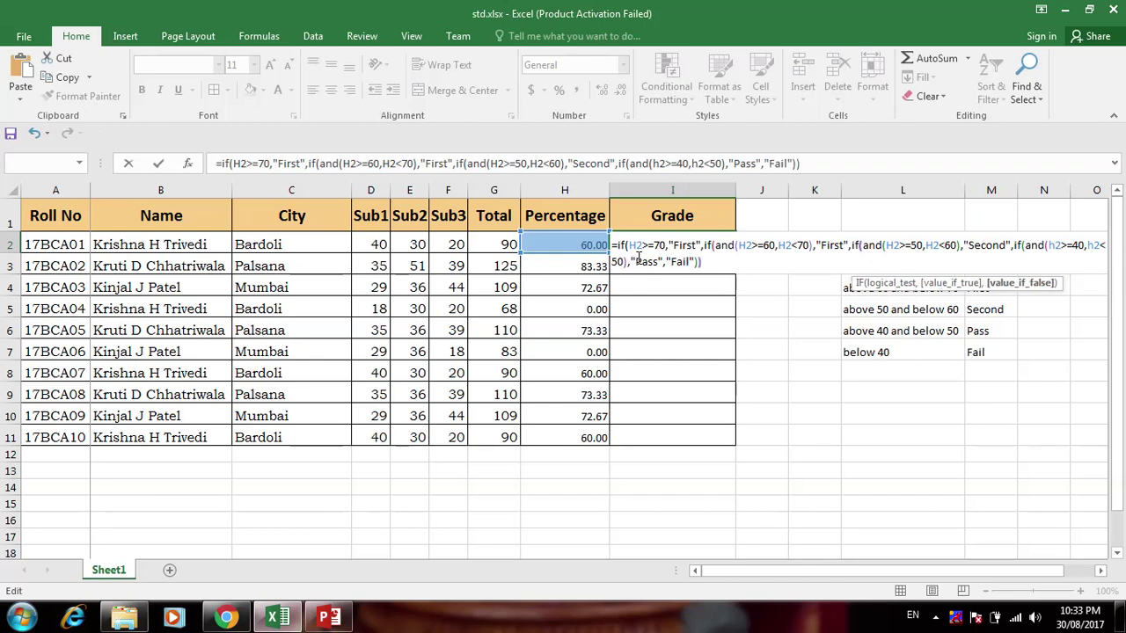
type(")")
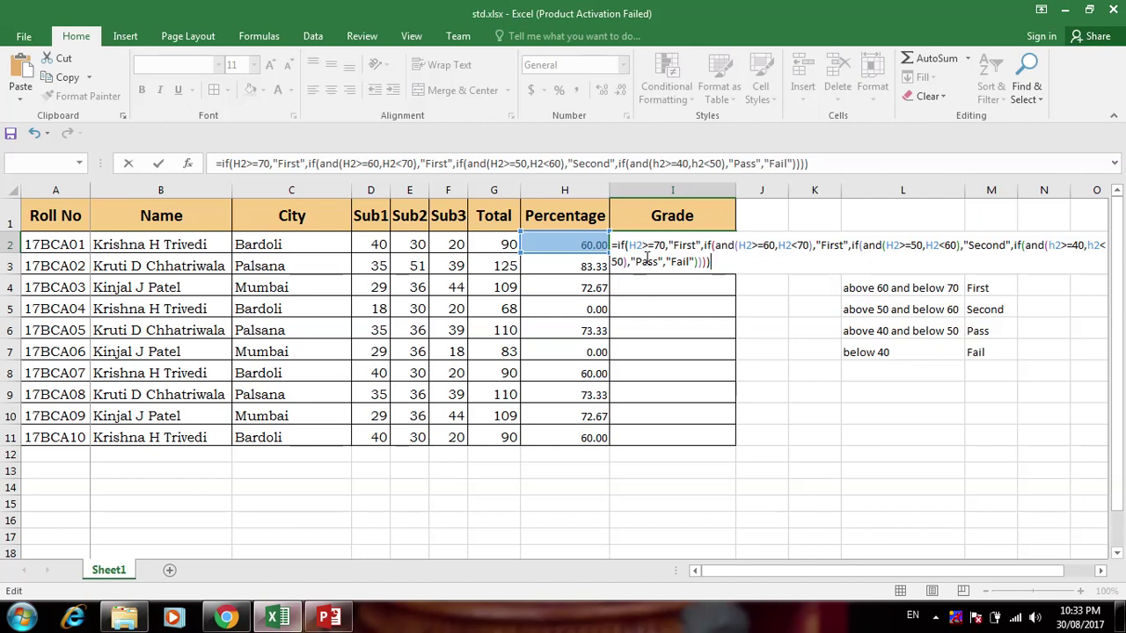
left_click(714, 261)
key("Return")
Change the result of the H2>=70 test in the I2 formula to "Dist"
left_click(674, 244)
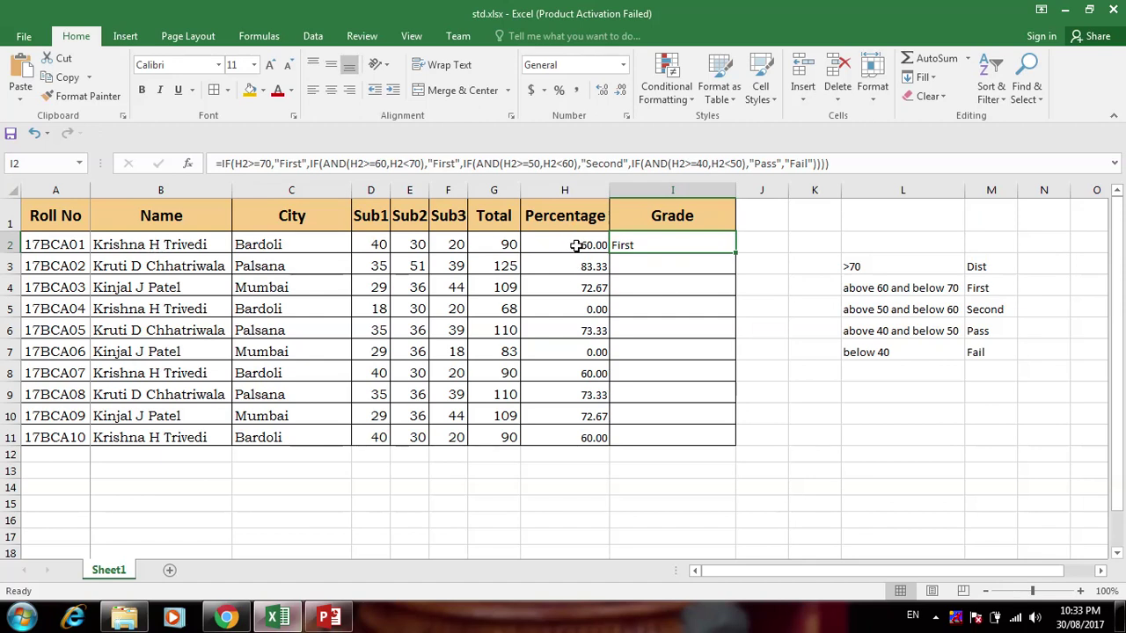
left_click(303, 164)
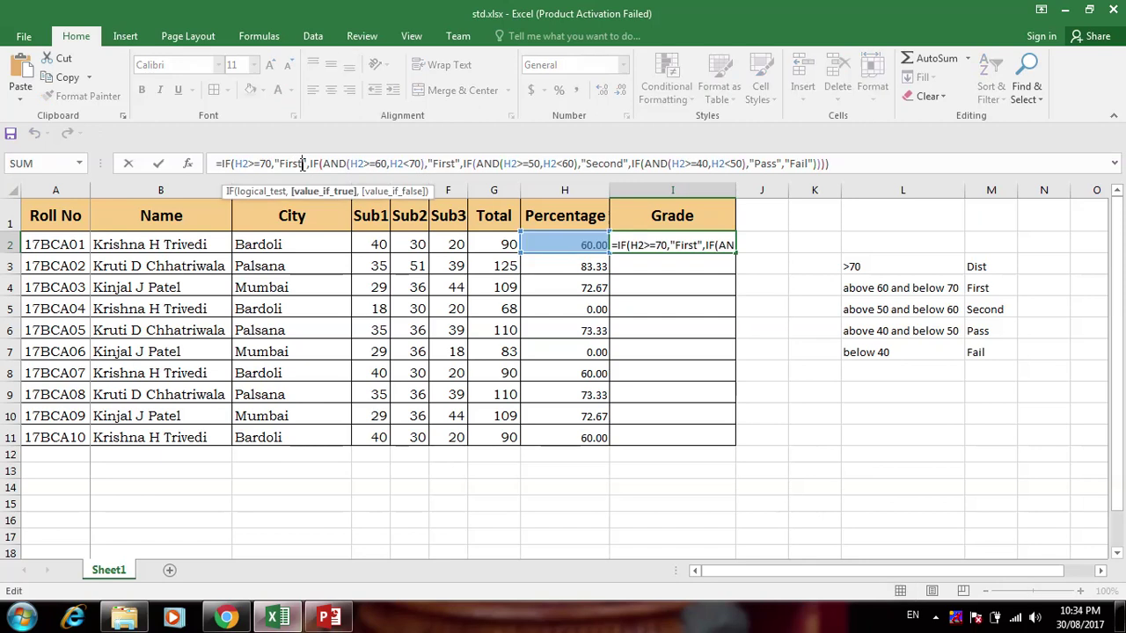
key("BackSpace")
key("BackSpace")
key("BackSpace")
key("BackSpace")
key("BackSpace")
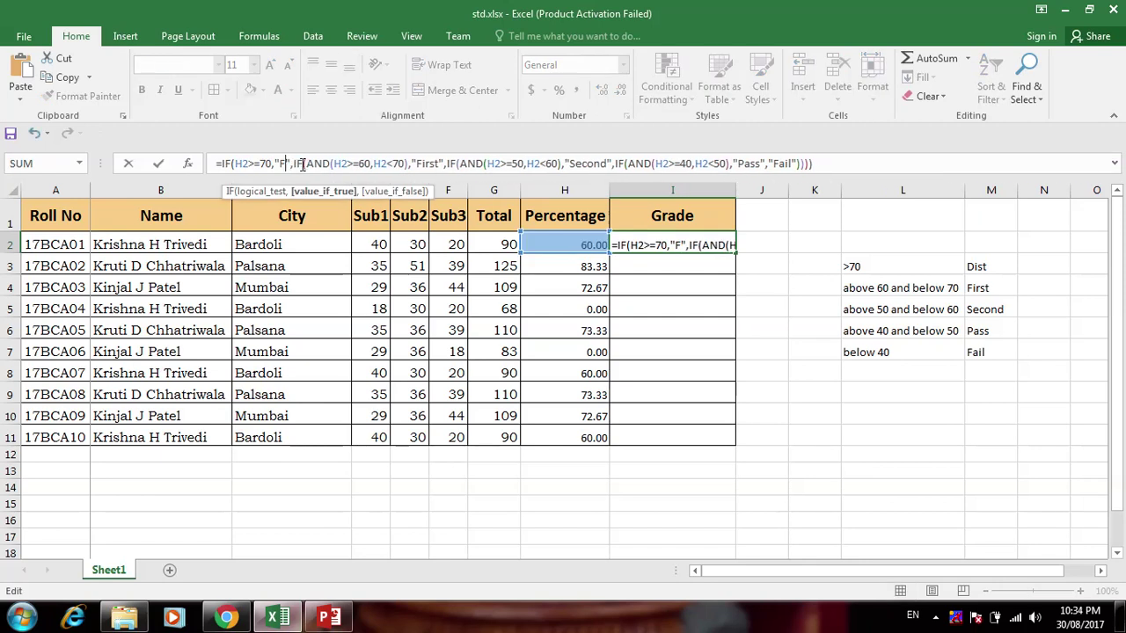
type("Dist")
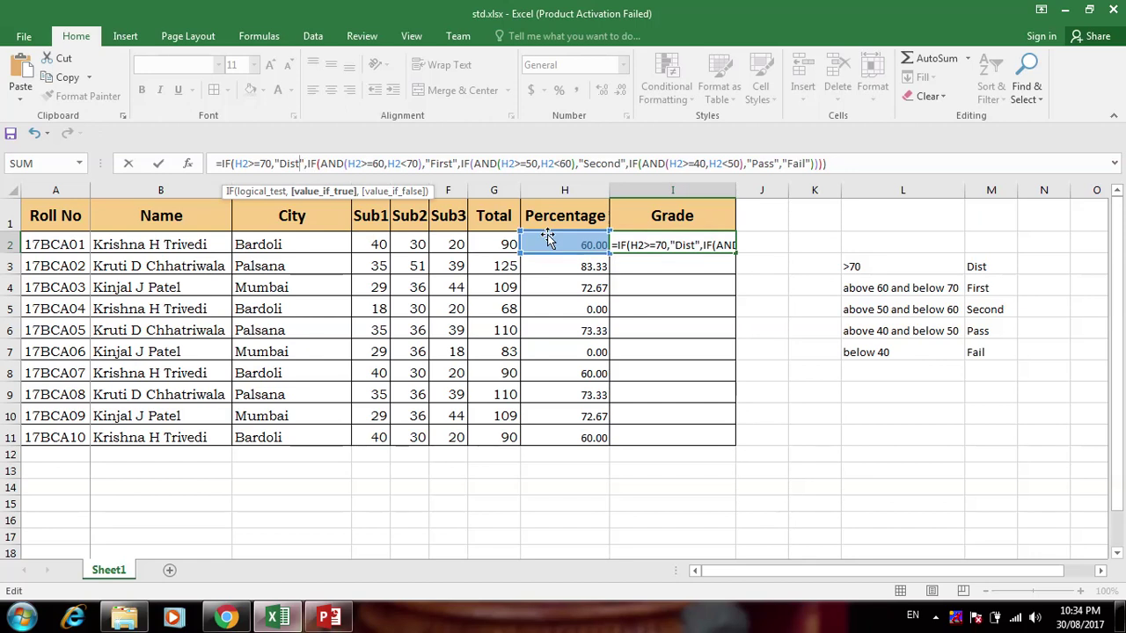
key("Return")
Fill the I2 grade formula down to I11 and centre the grades
left_click(703, 239)
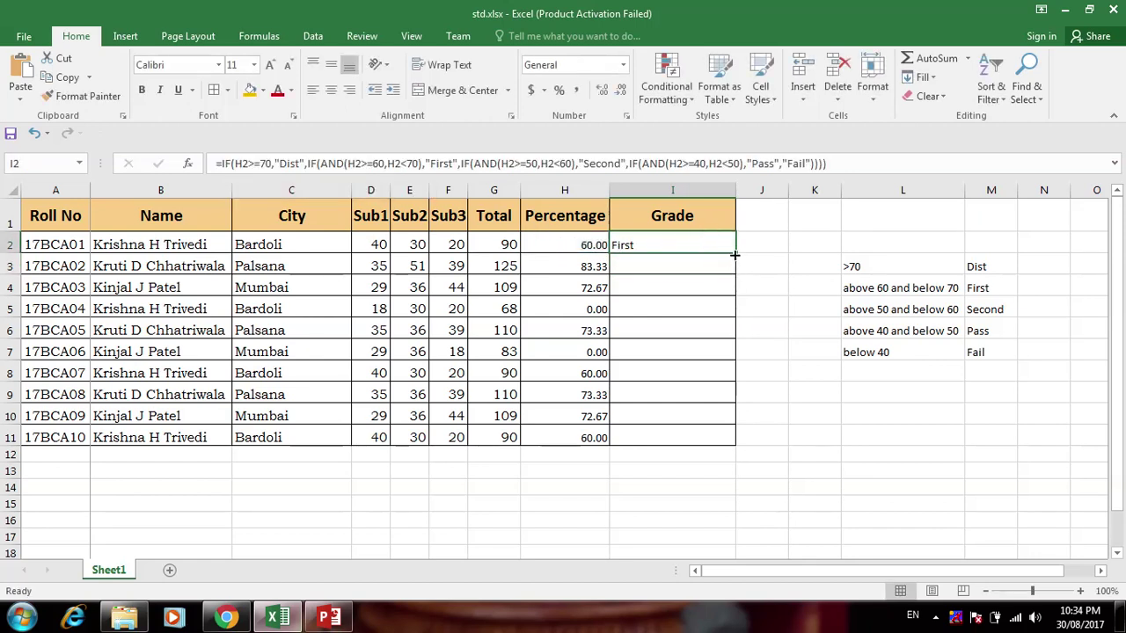
double_click(736, 252)
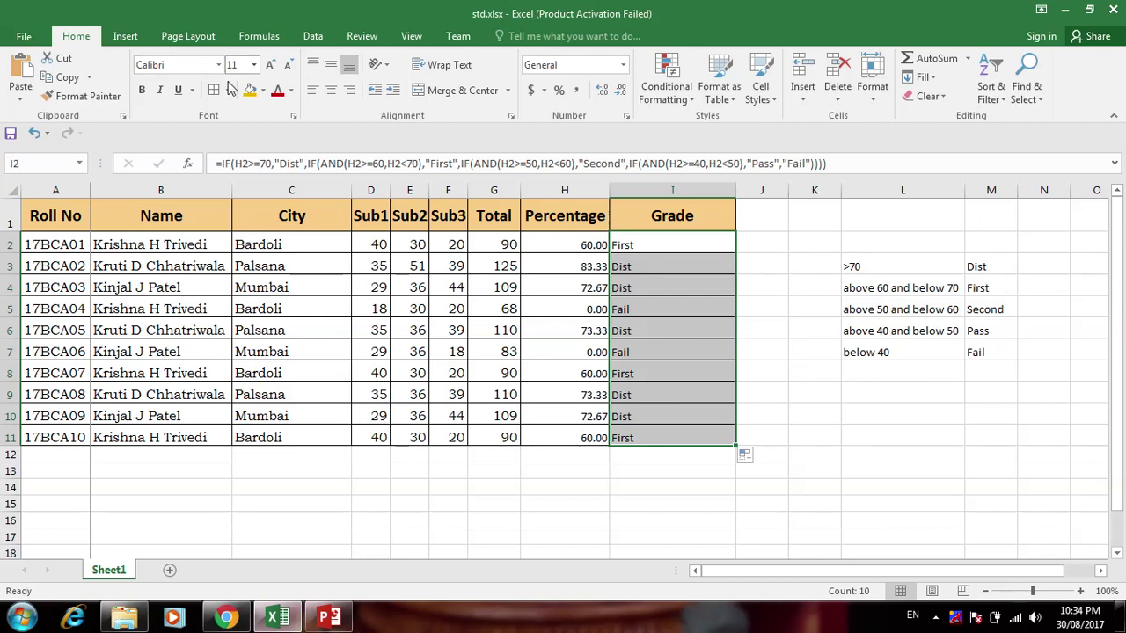
left_click(331, 90)
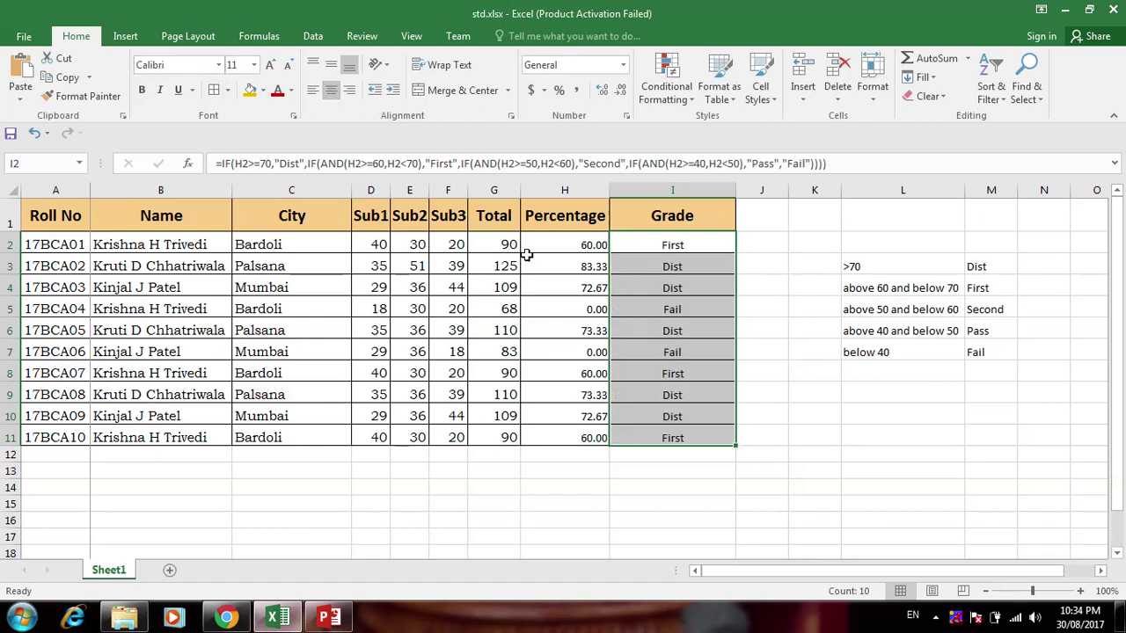
Check the grades against their percentages and set the Sub1 mark in D5 to 20
left_click(667, 245)
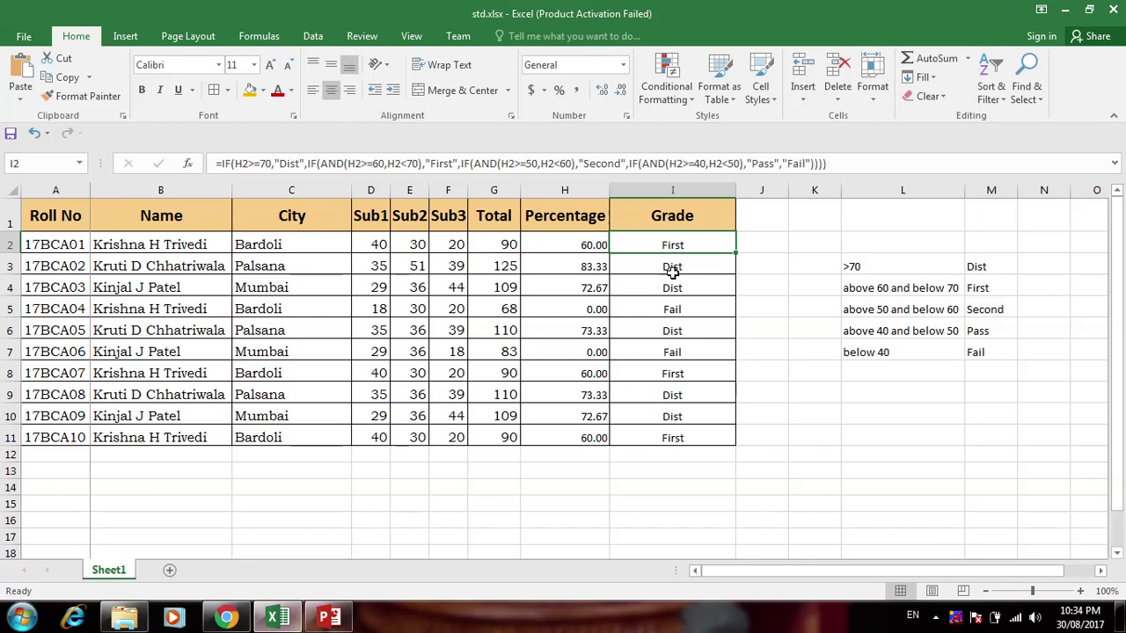
left_click(606, 286)
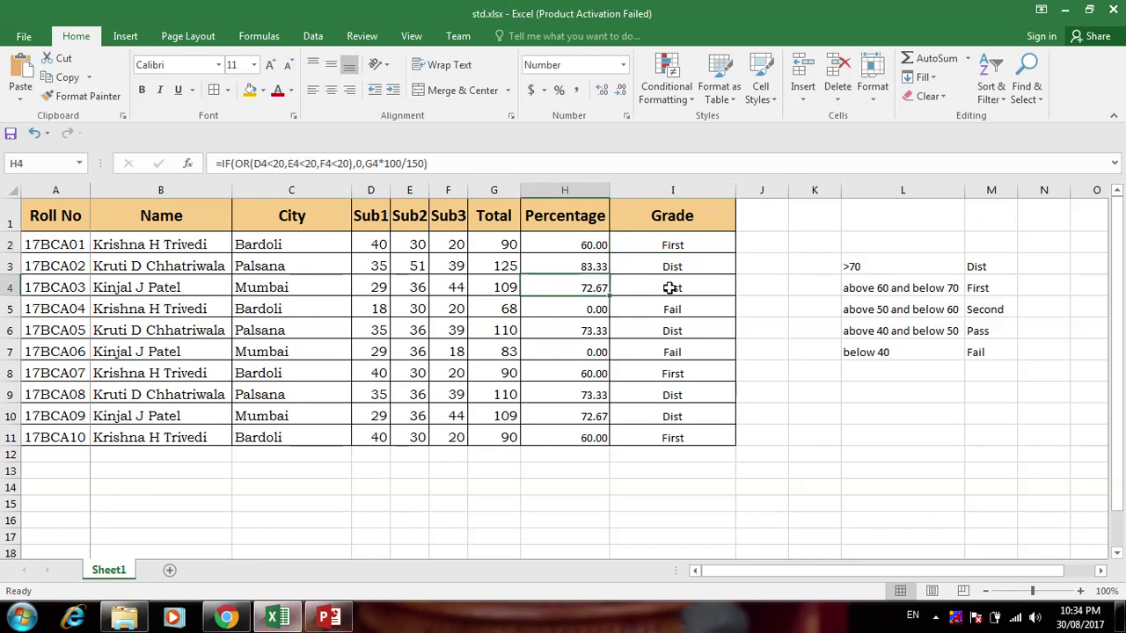
left_click(587, 314)
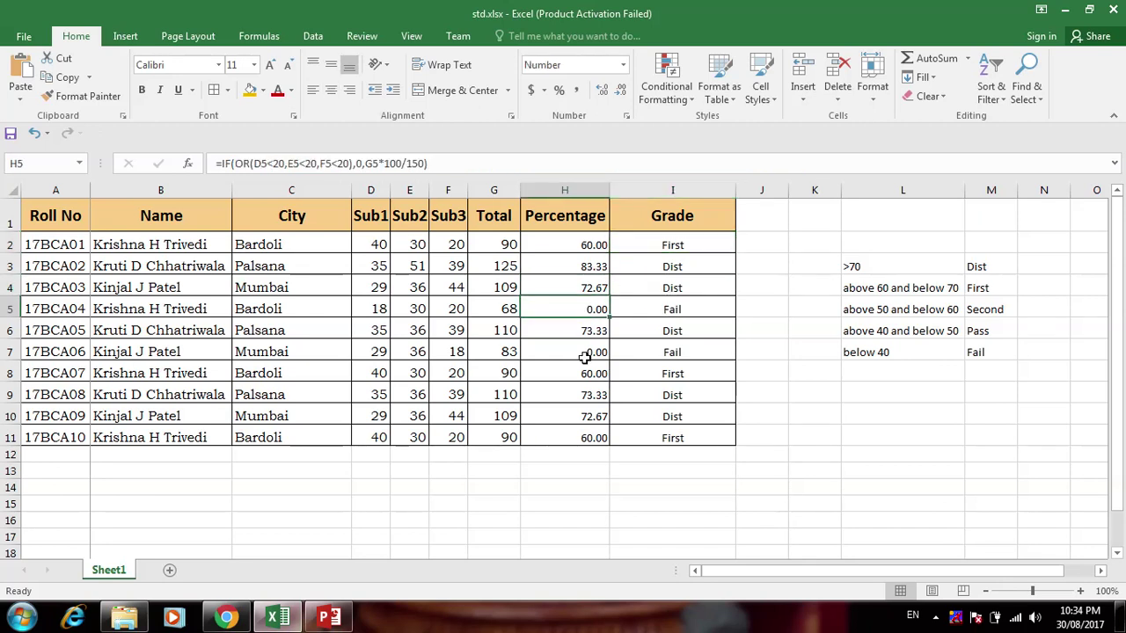
left_click(378, 266)
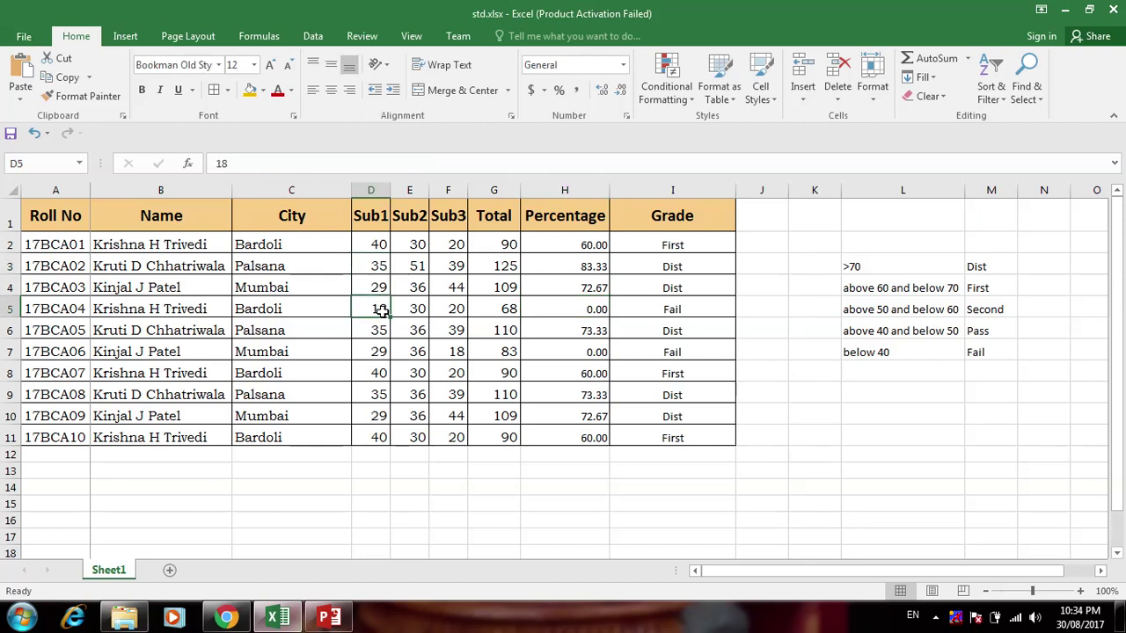
type("20")
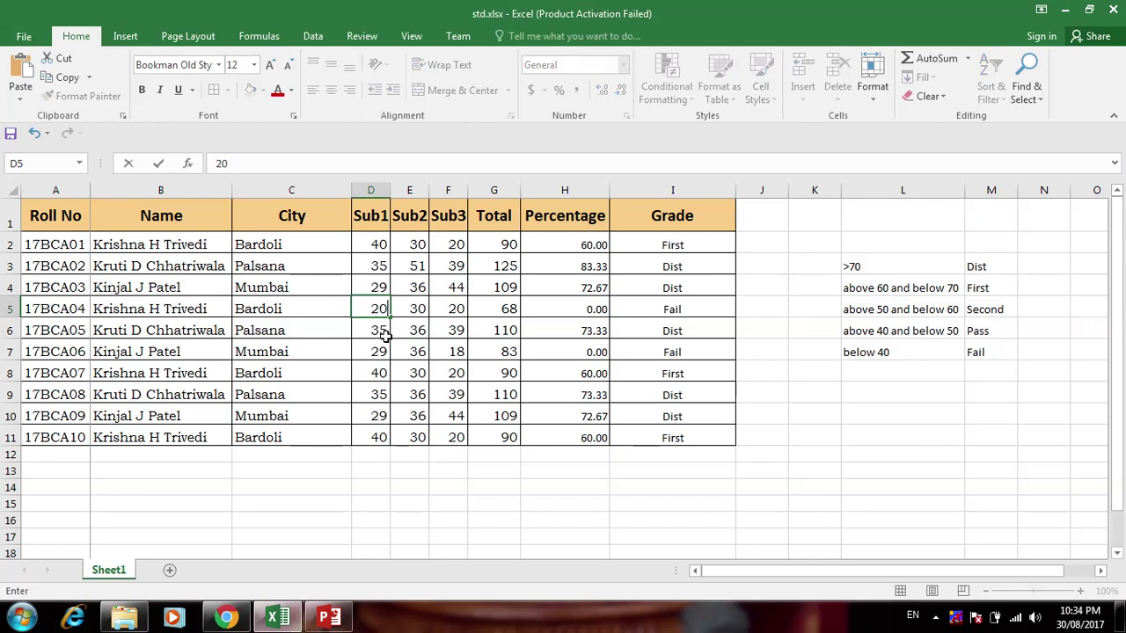
key("Tab")
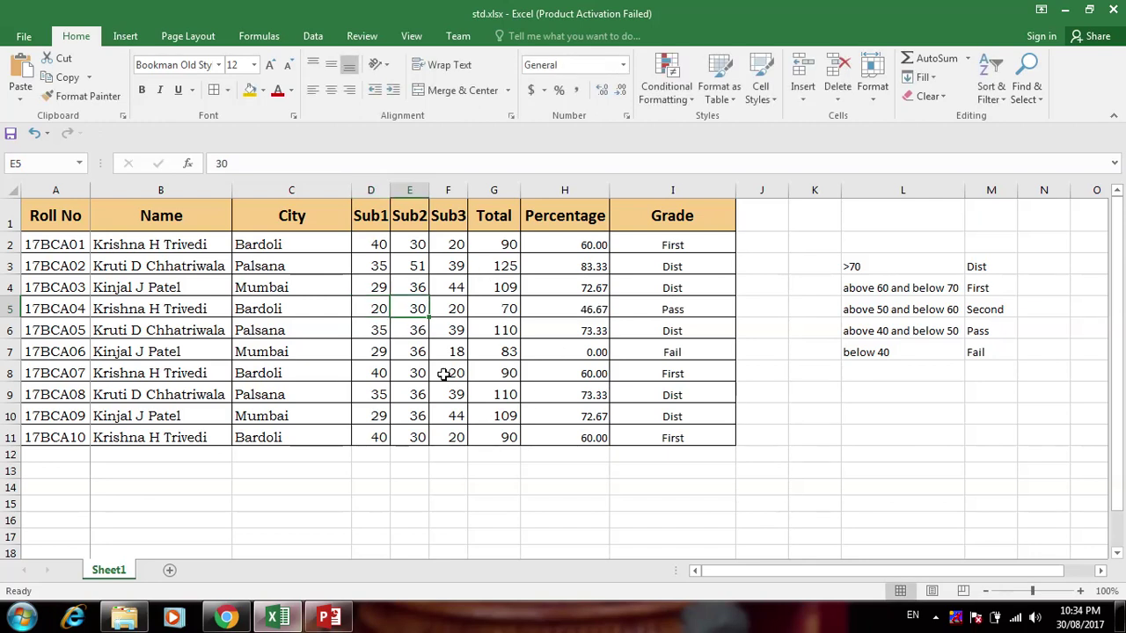
Examine the nested grade formula in I7 and leave it without editing
left_click(679, 351)
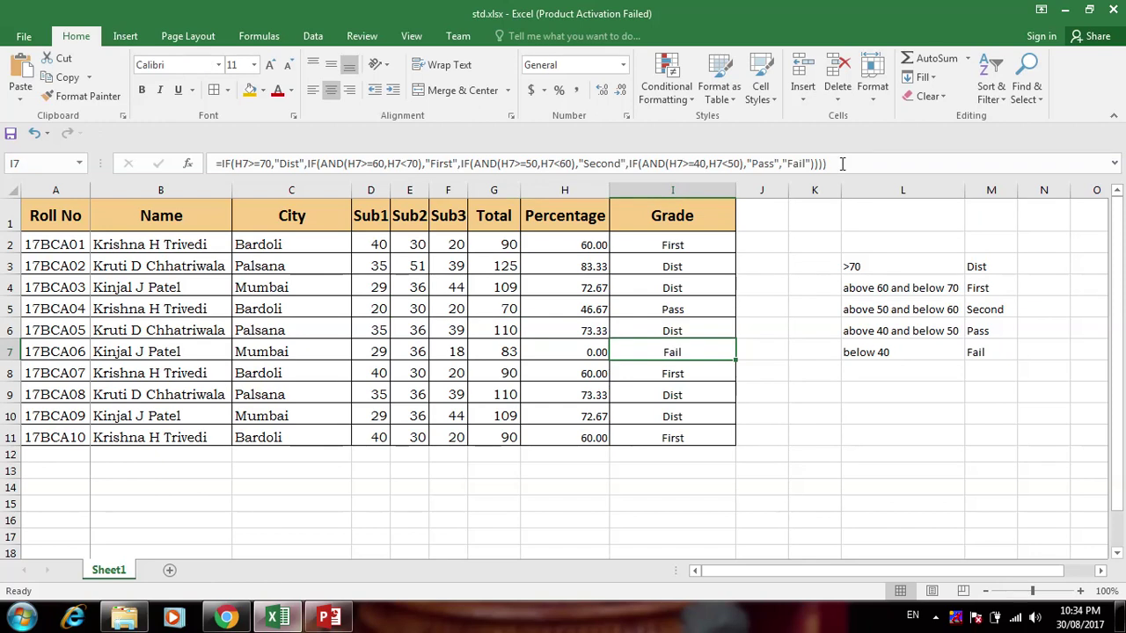
left_click(479, 159)
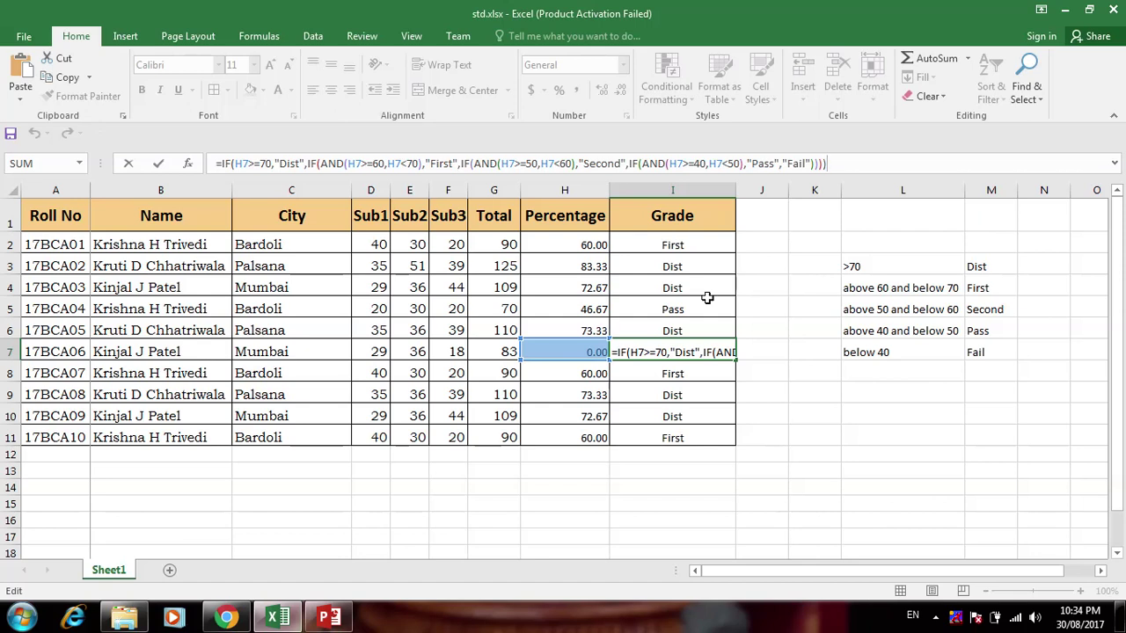
left_click(829, 425)
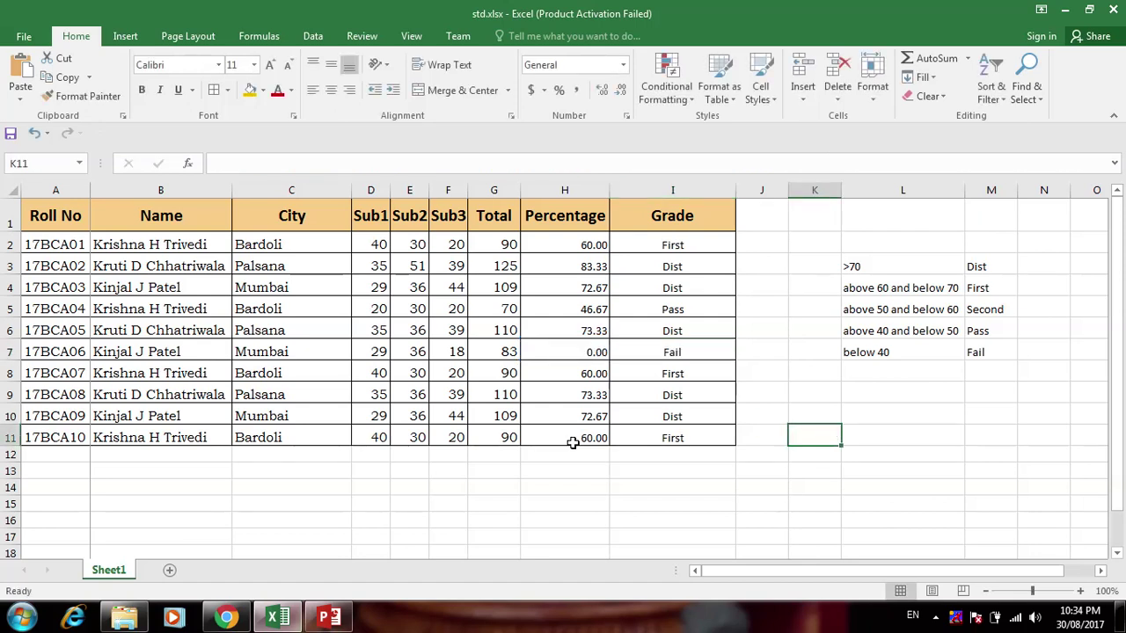
left_click(582, 473)
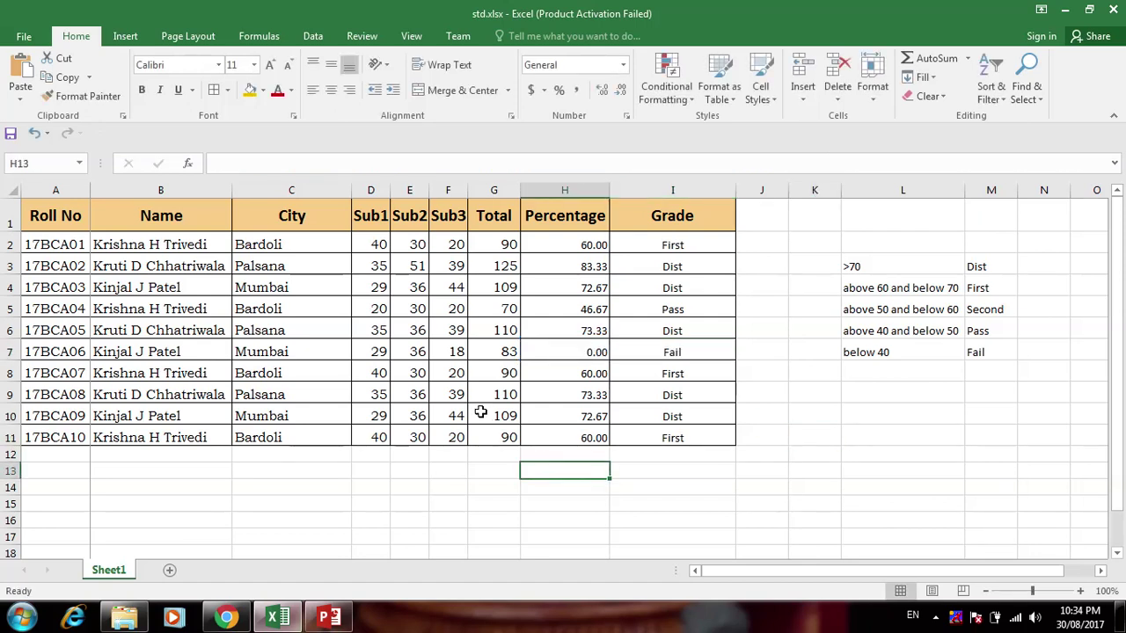
Enter a MAX formula over the Sub1 marks D2:D11 in cell D13
left_click(369, 473)
type("=")
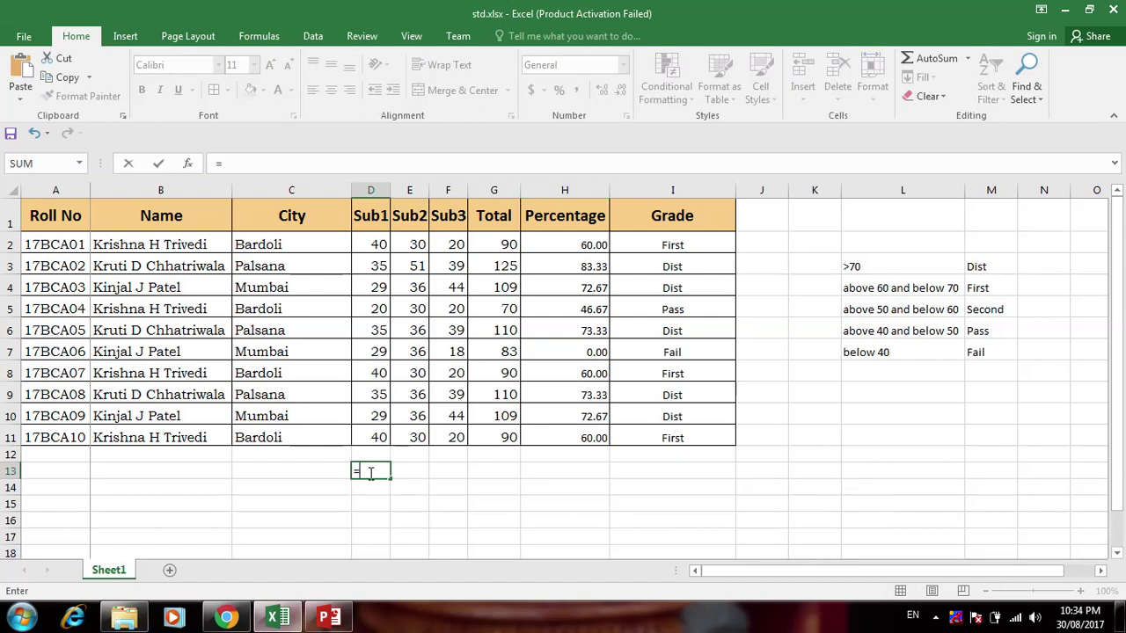
type("max(")
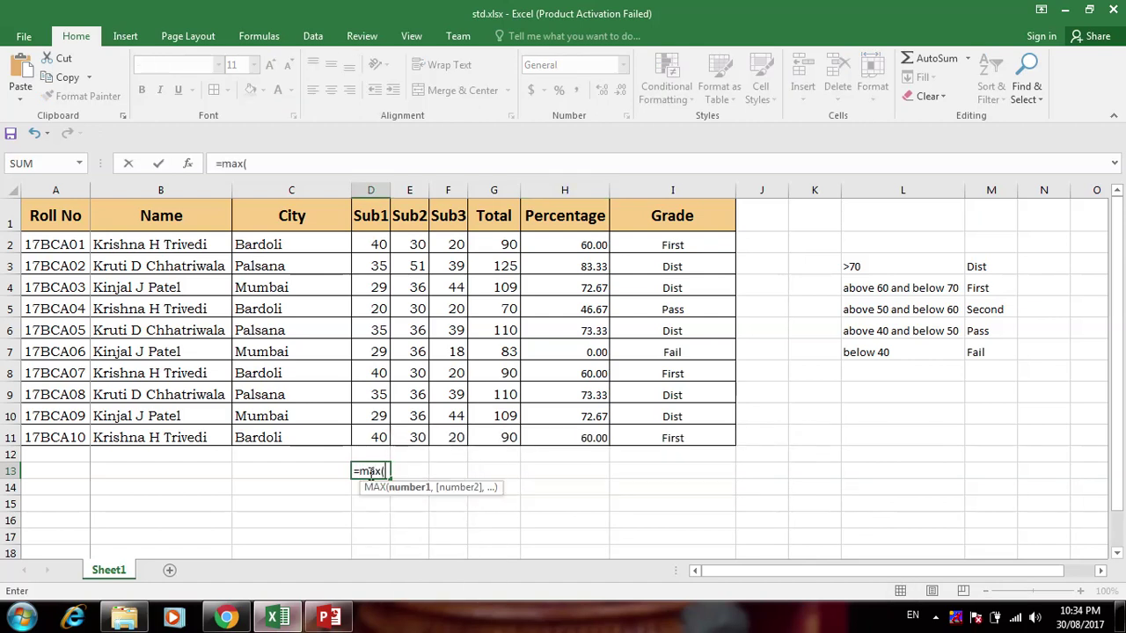
left_click_drag(362, 240, 376, 433)
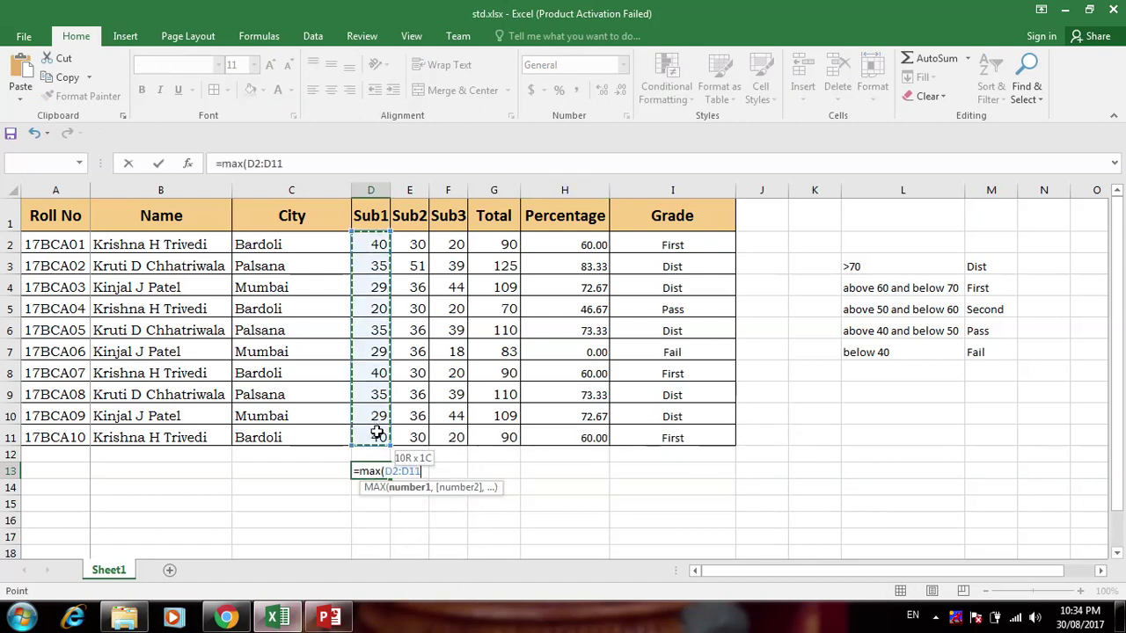
type(")")
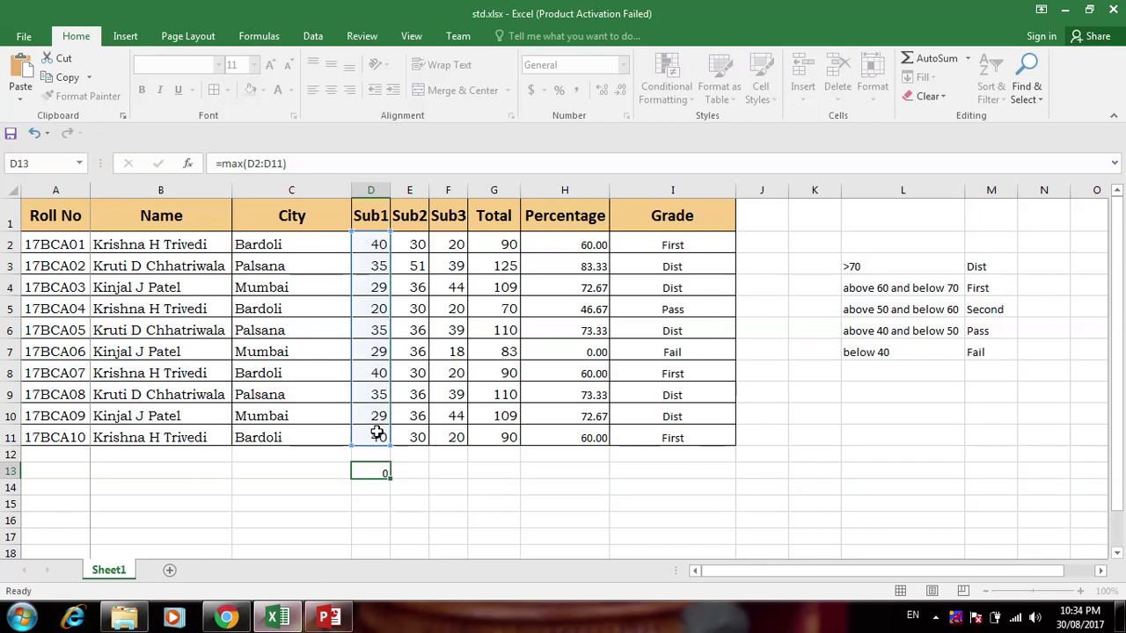
key("Return")
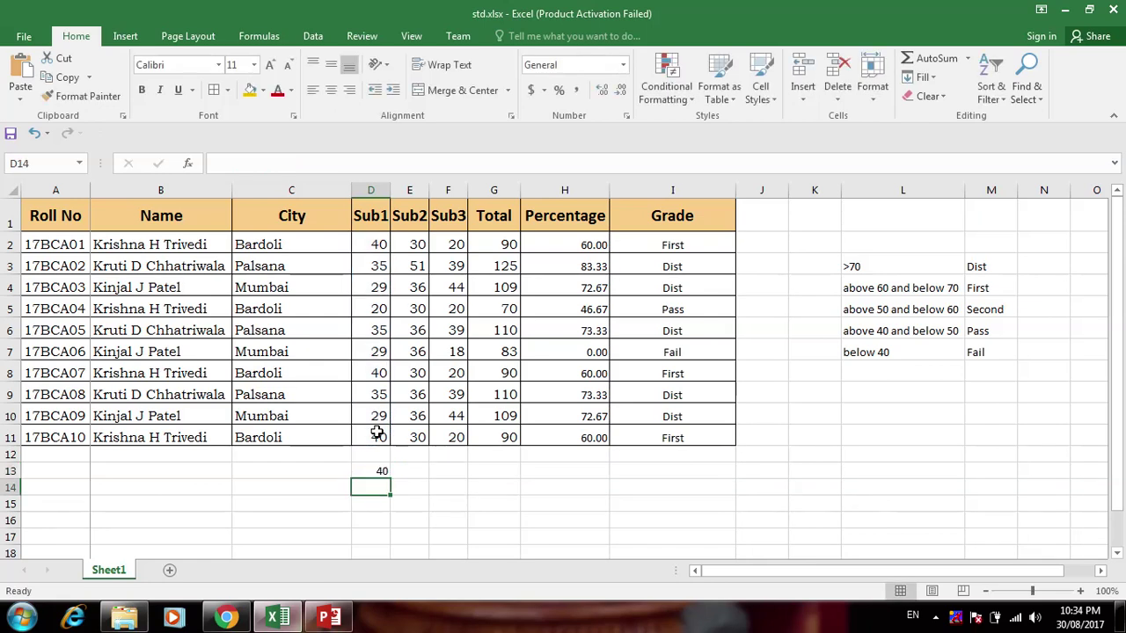
Label cells C13 to C15 as Maximum, Minimum and Average
left_click(317, 472)
type("Ma")
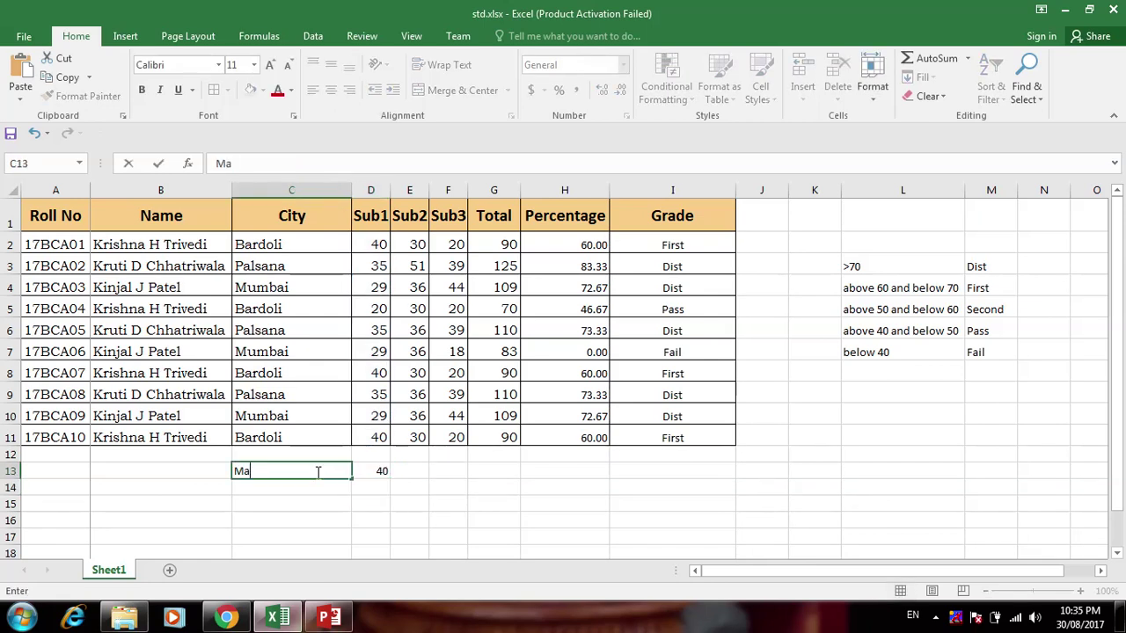
type("ximum")
key("Return")
type("Mi")
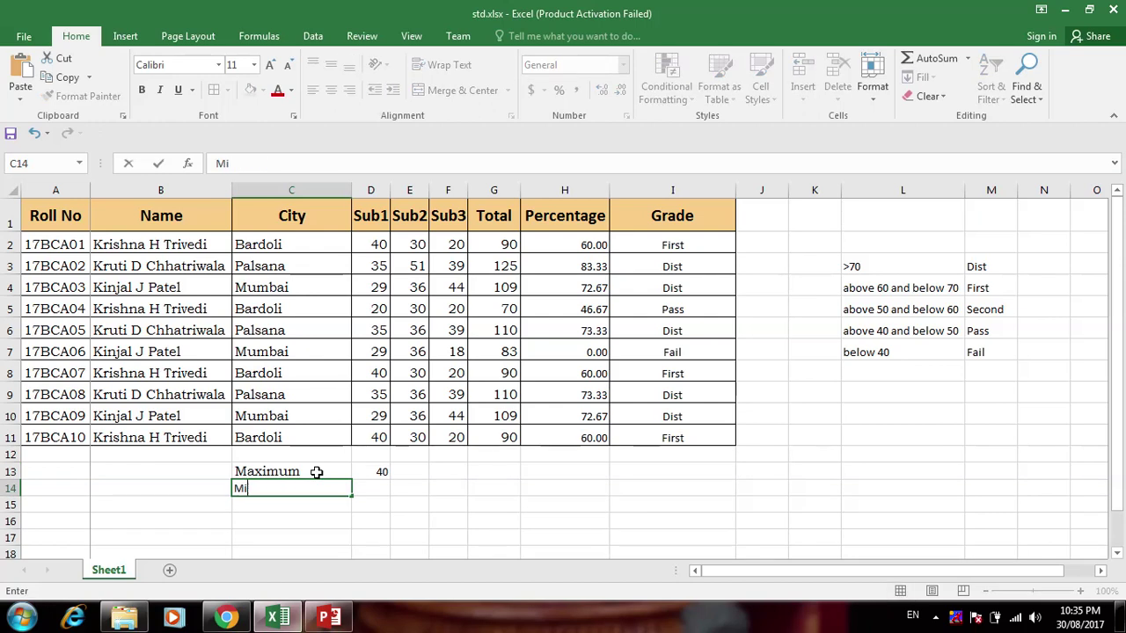
type("nimum")
key("Return")
type("A")
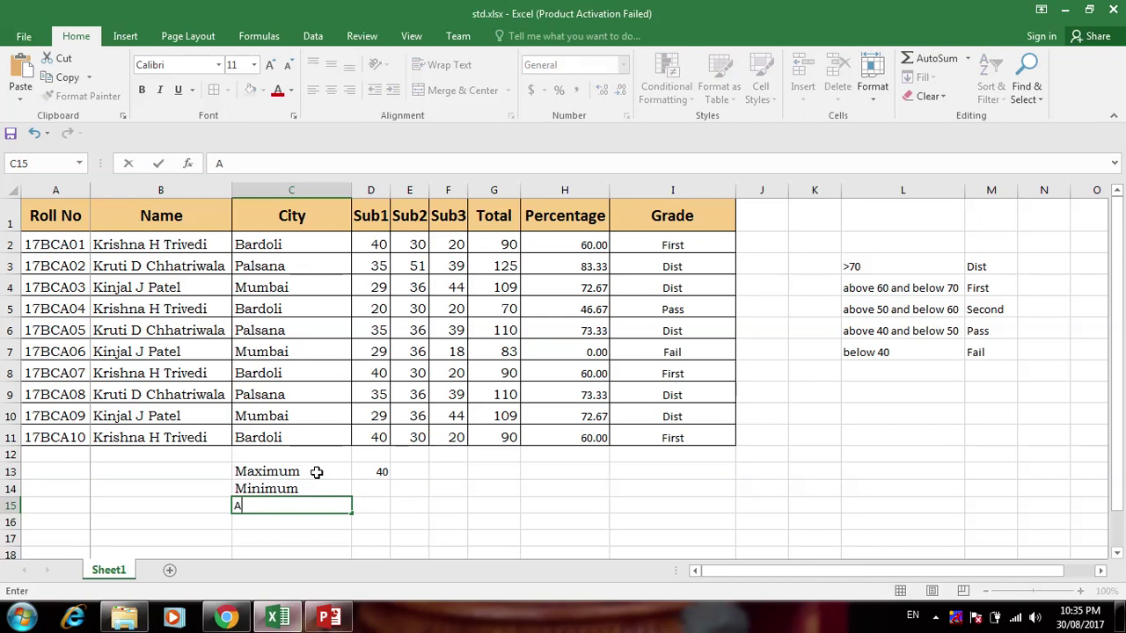
type("verage")
key("Tab")
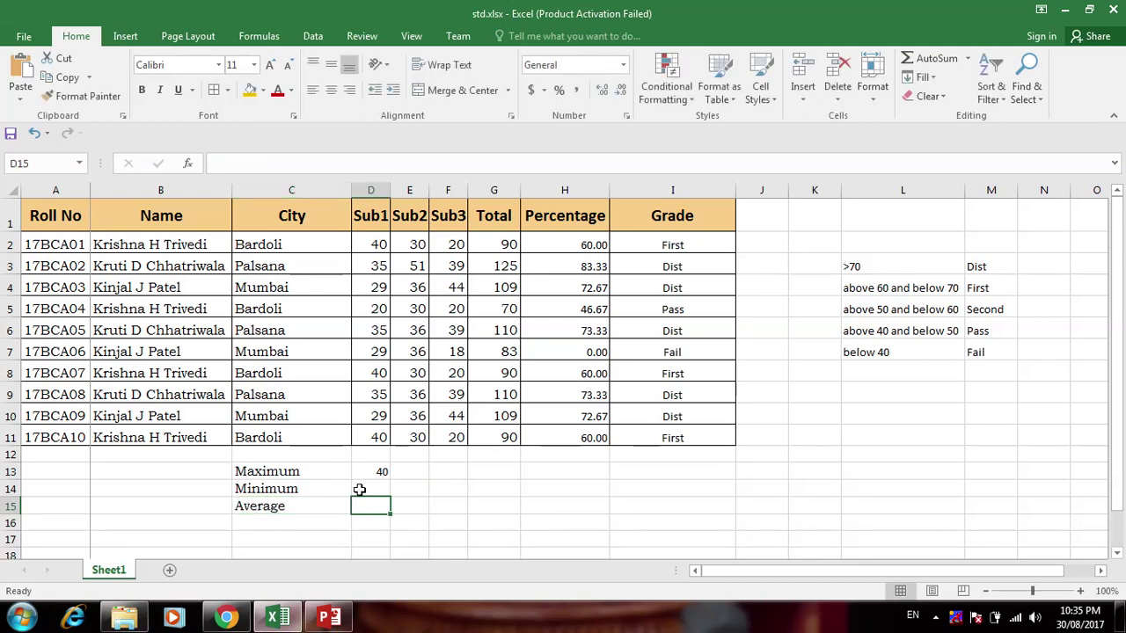
Enter a MIN formula over the Sub1 marks D2:D11 in cell D14
type("=")
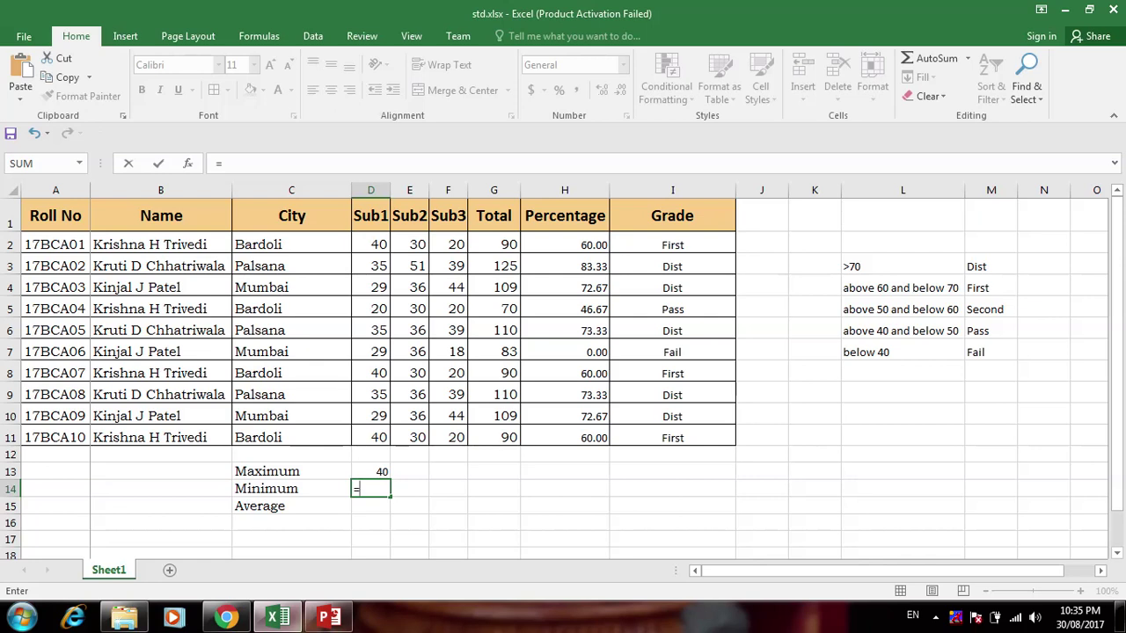
type("Min(")
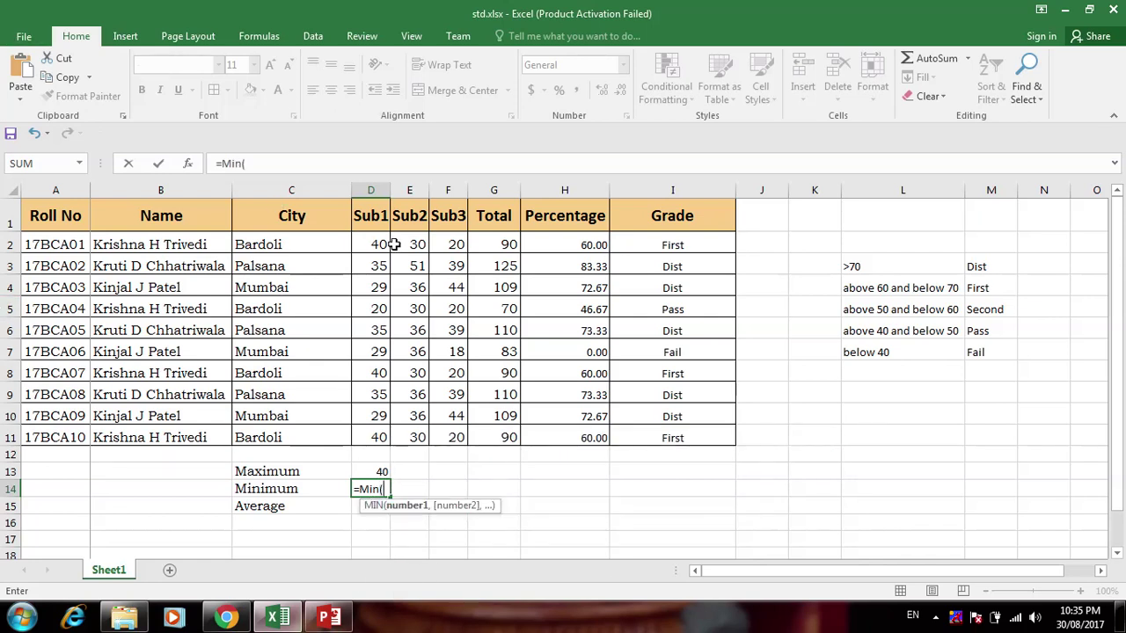
left_click_drag(380, 247, 380, 449)
type(")")
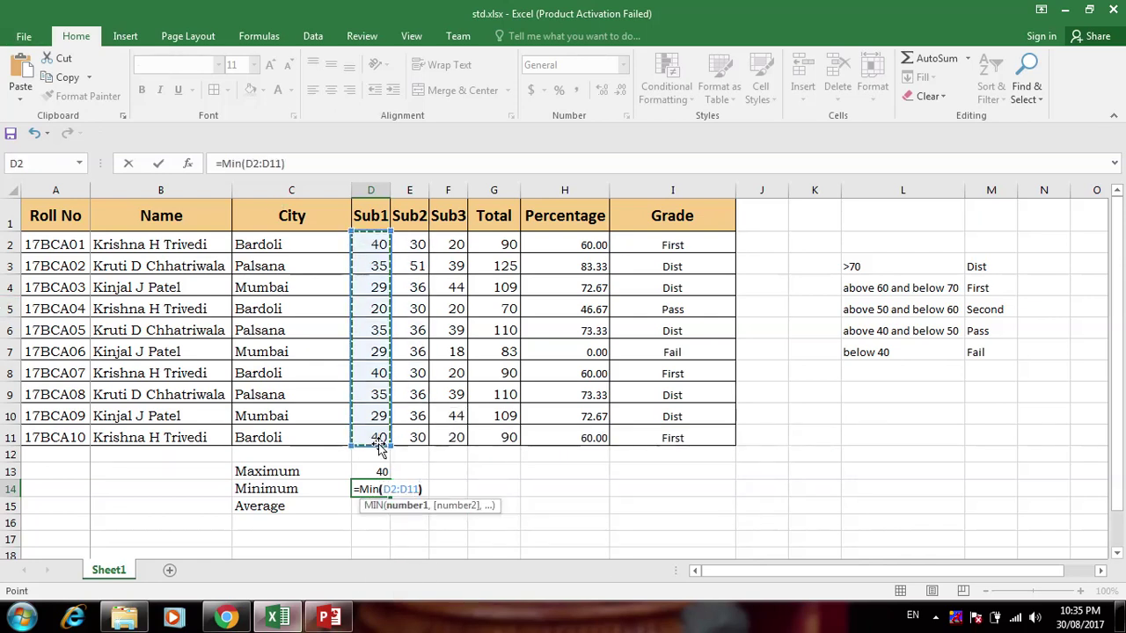
key("Return")
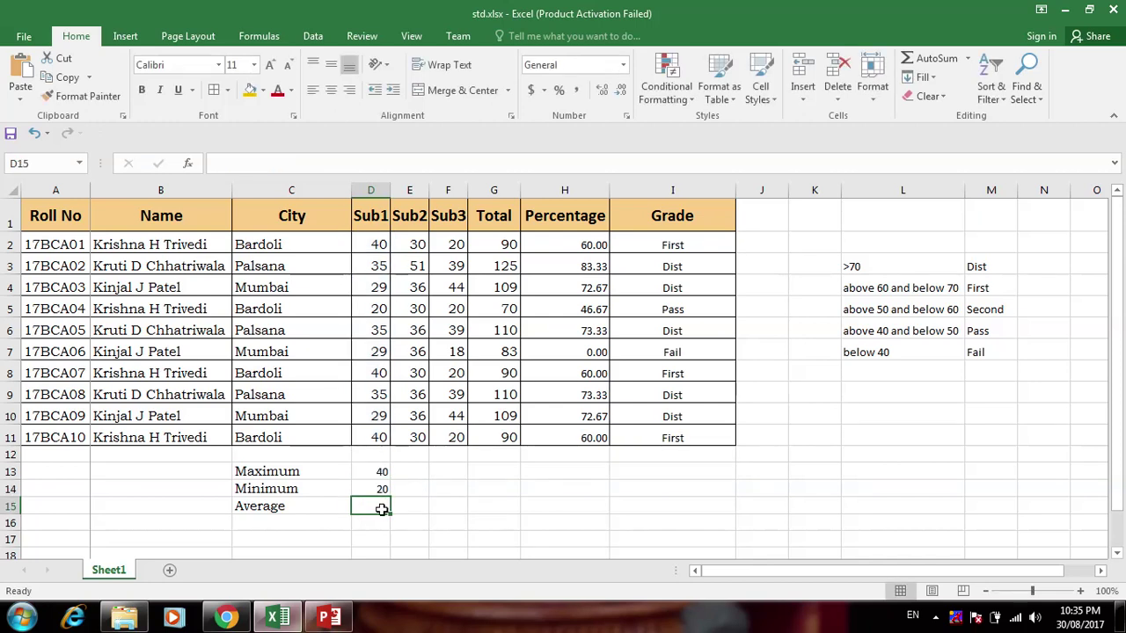
Enter an AVERAGE formula over the Sub1 marks D2:D11 in cell D15
type("=")
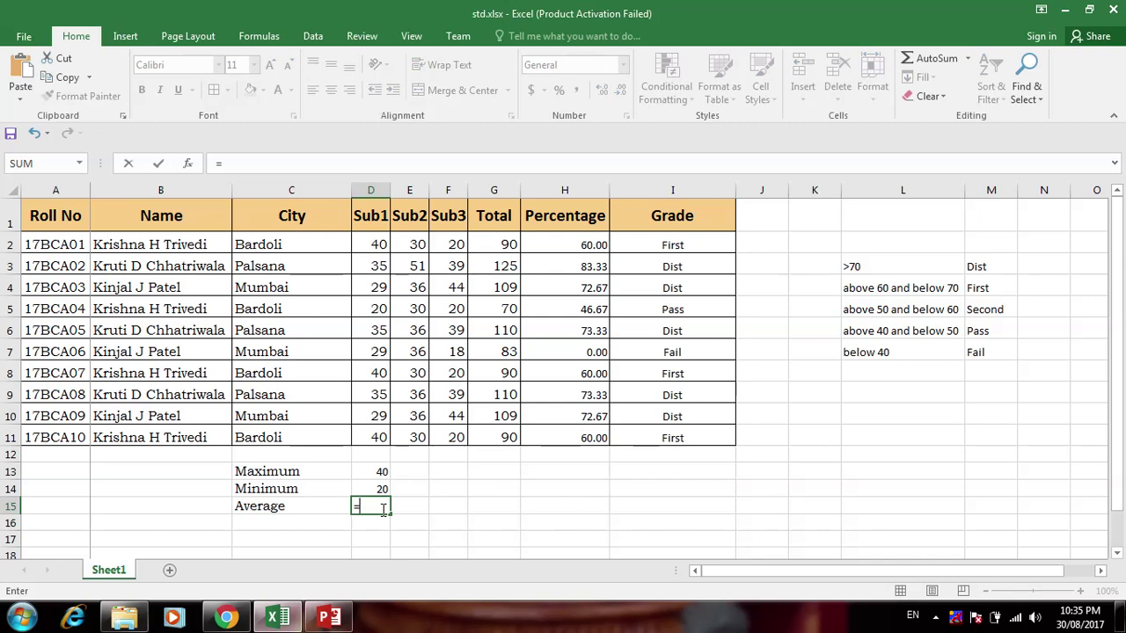
type("ave")
key("Down")
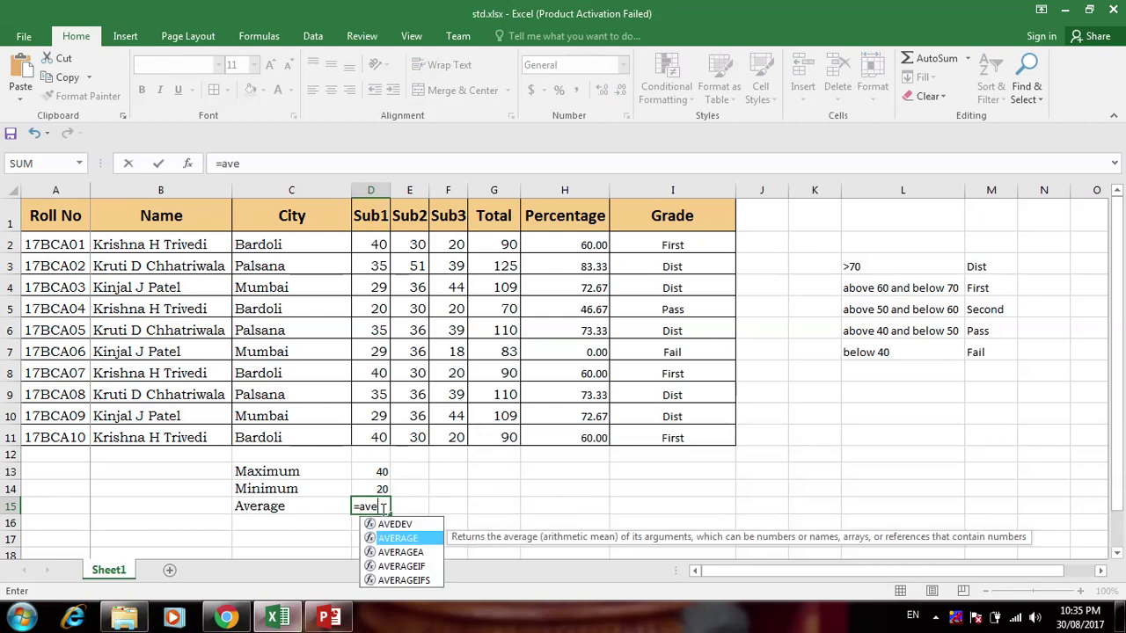
key("Tab")
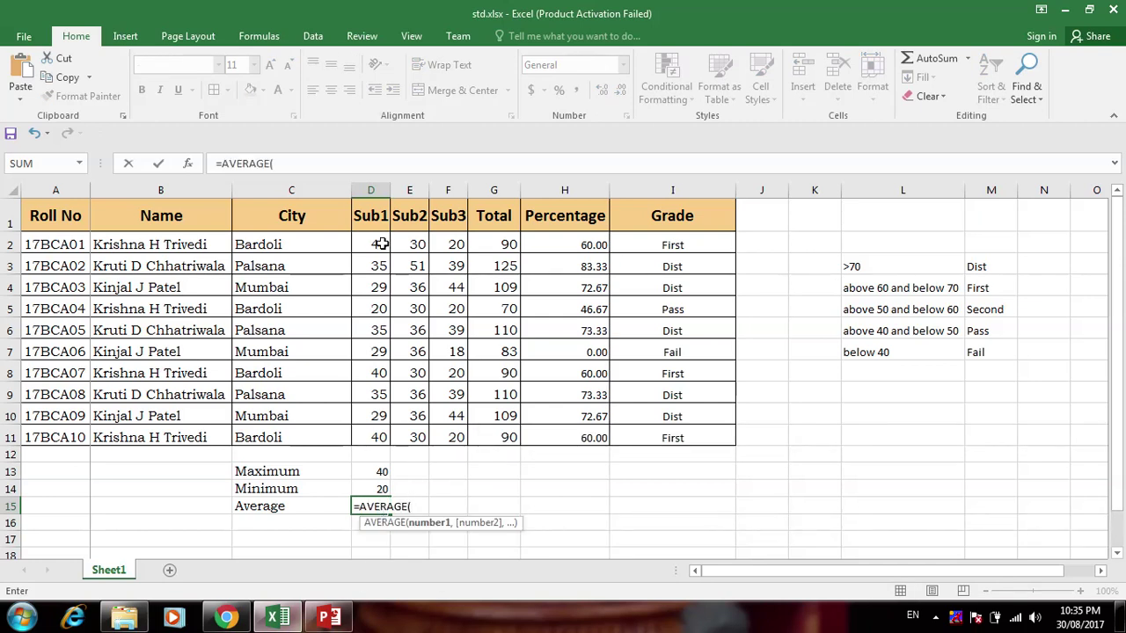
left_click_drag(384, 236, 378, 437)
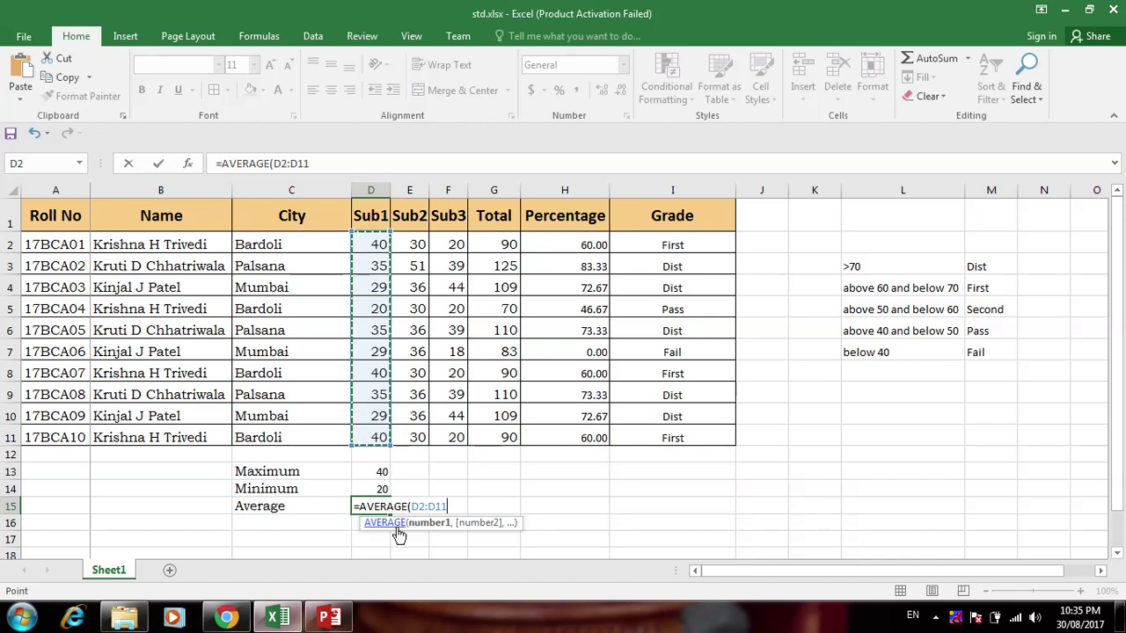
key("Return")
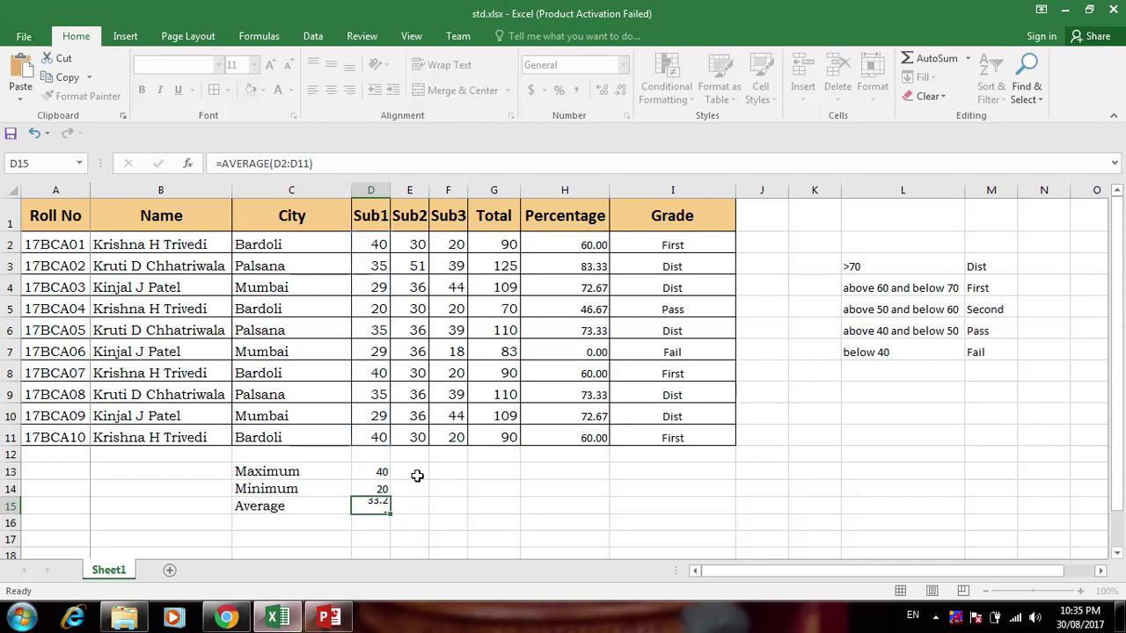
Copy the maximum, minimum and average formulas from D13:D15 across to the Sub2 and Sub3 columns
left_click(373, 470)
left_click_drag(392, 480, 467, 480)
left_click(362, 490)
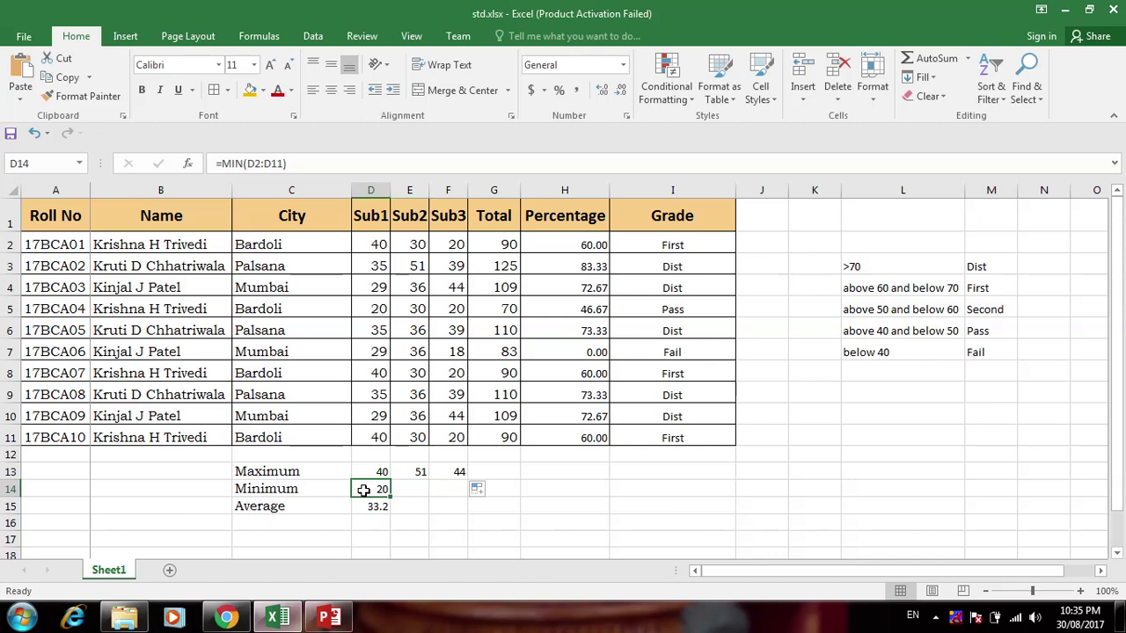
left_click_drag(389, 499, 459, 499)
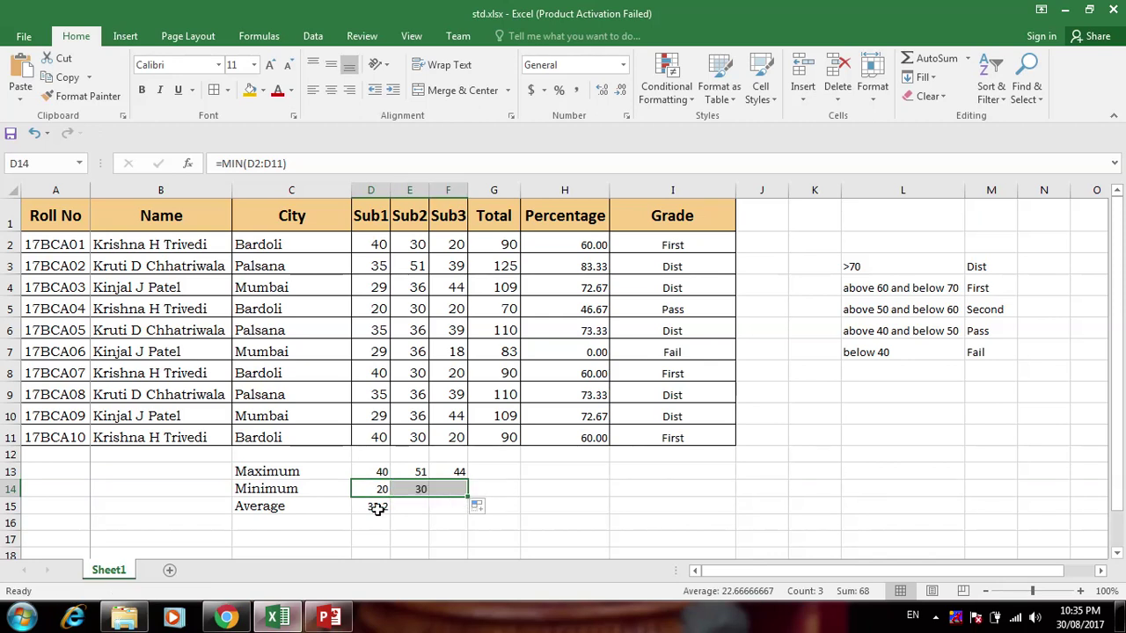
left_click(372, 506)
left_click_drag(390, 516, 434, 519)
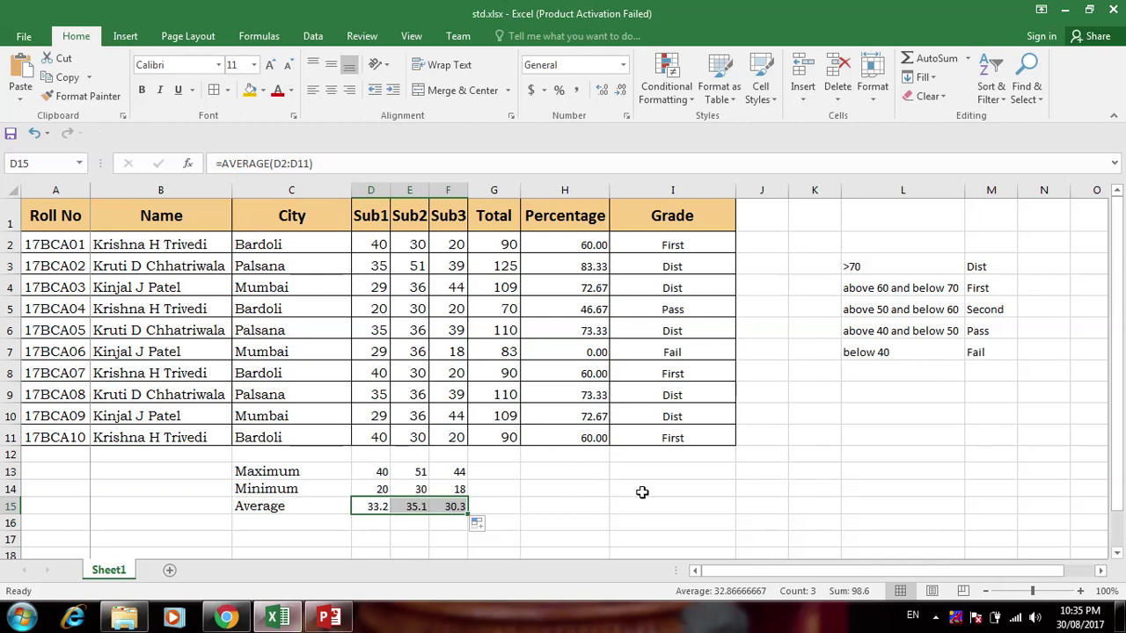
Label cells K8 to K12 as Dist, First, Second, Pass and Fail
left_click(800, 376)
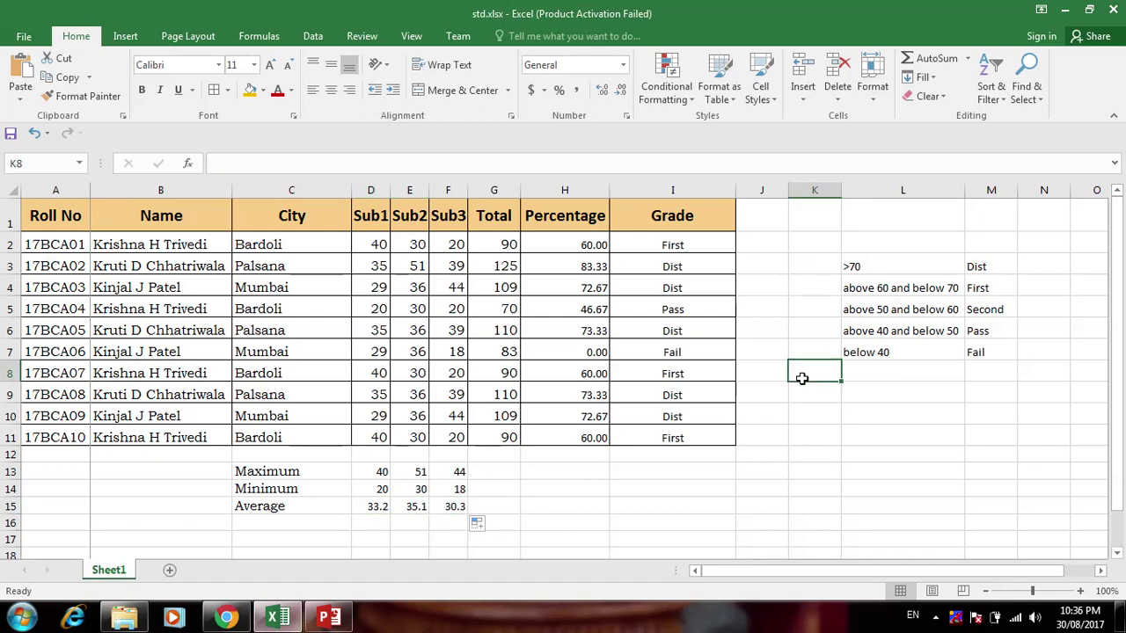
type("Dist")
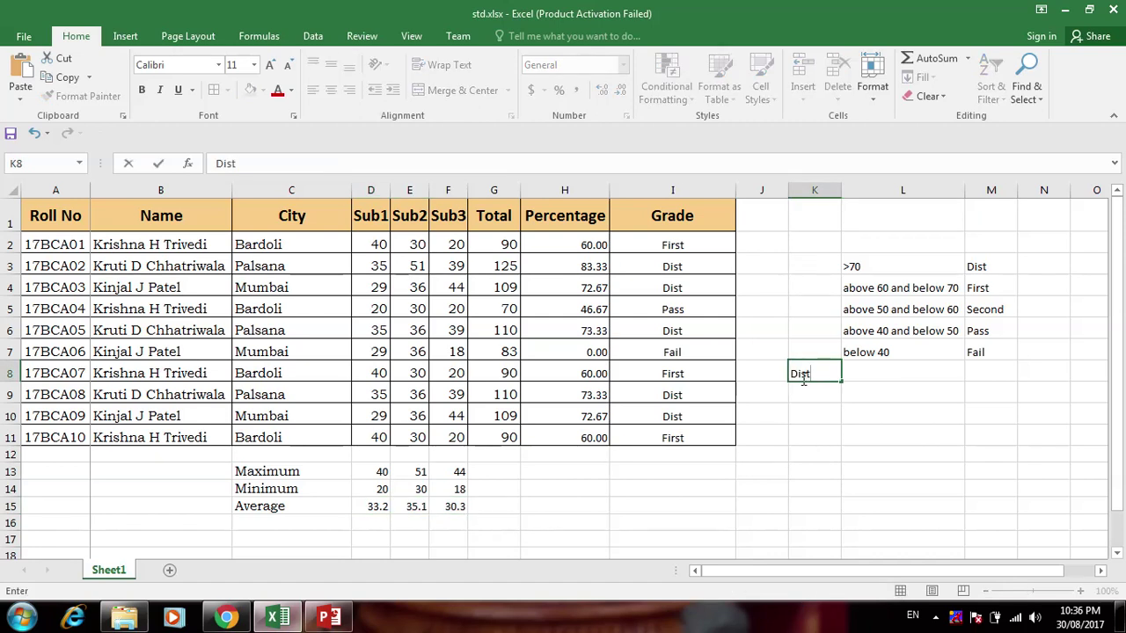
key("Return")
type("F")
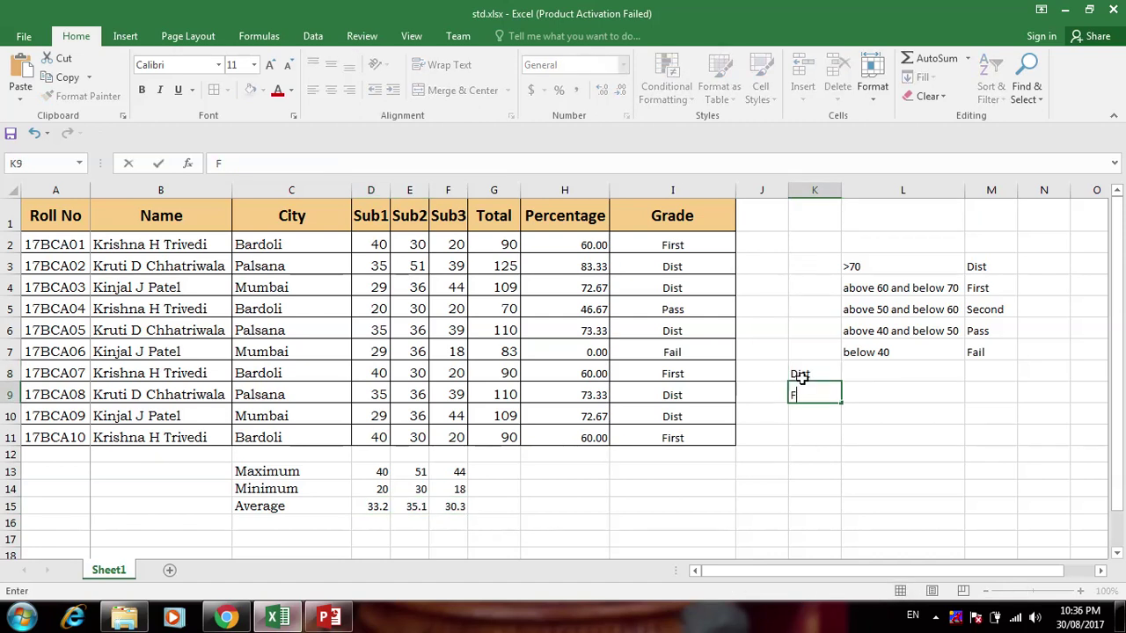
type("irst")
key("Return")
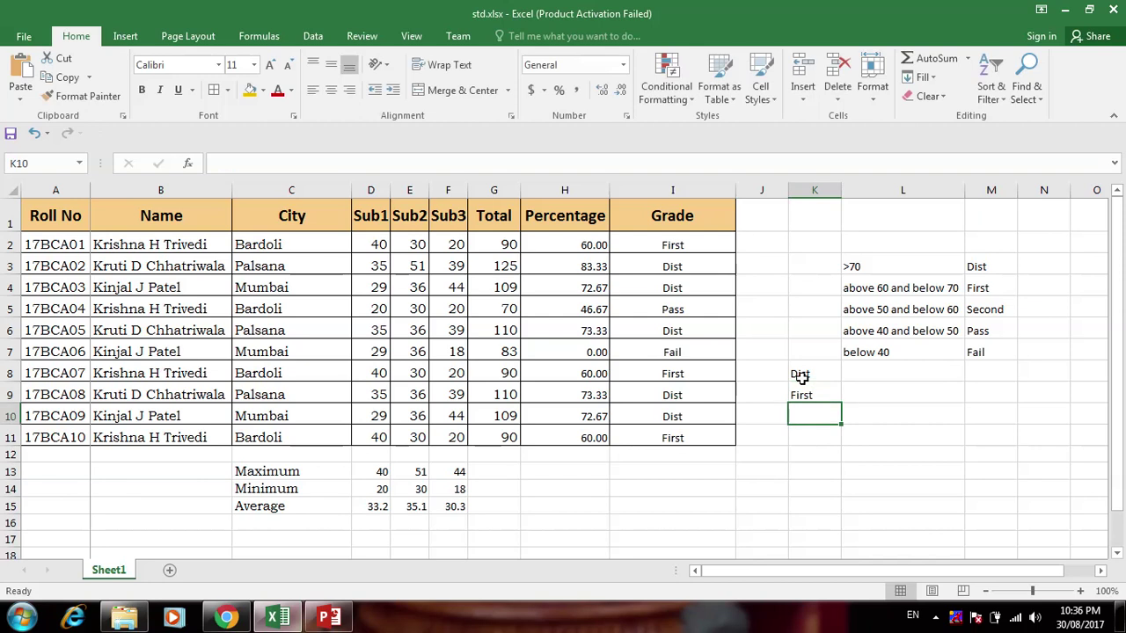
type("Seco")
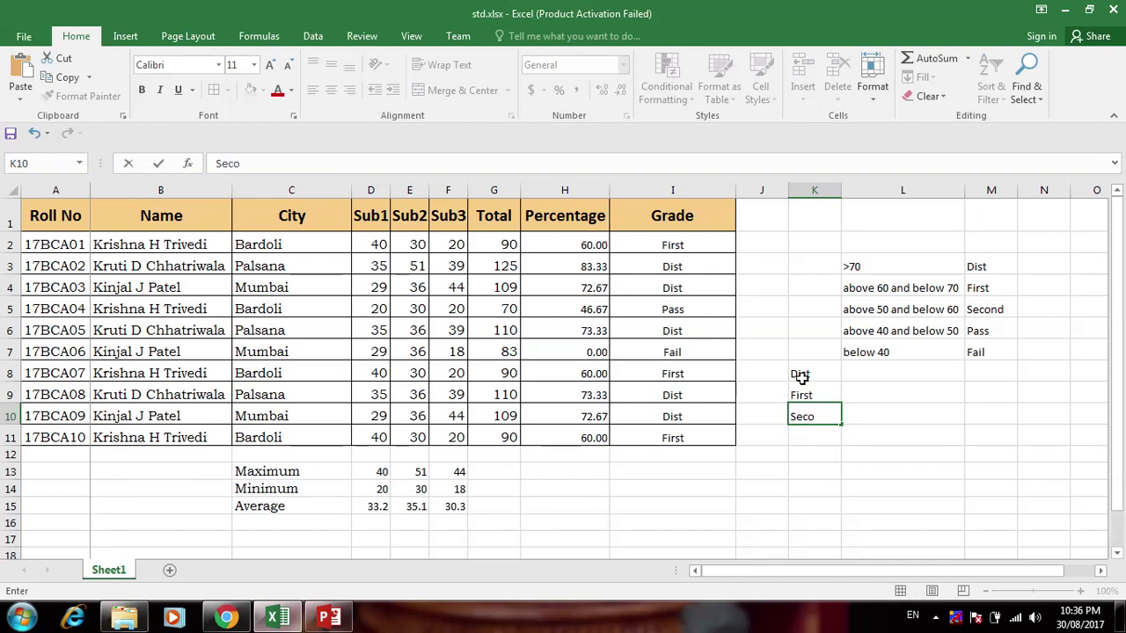
type("nd")
key("Return")
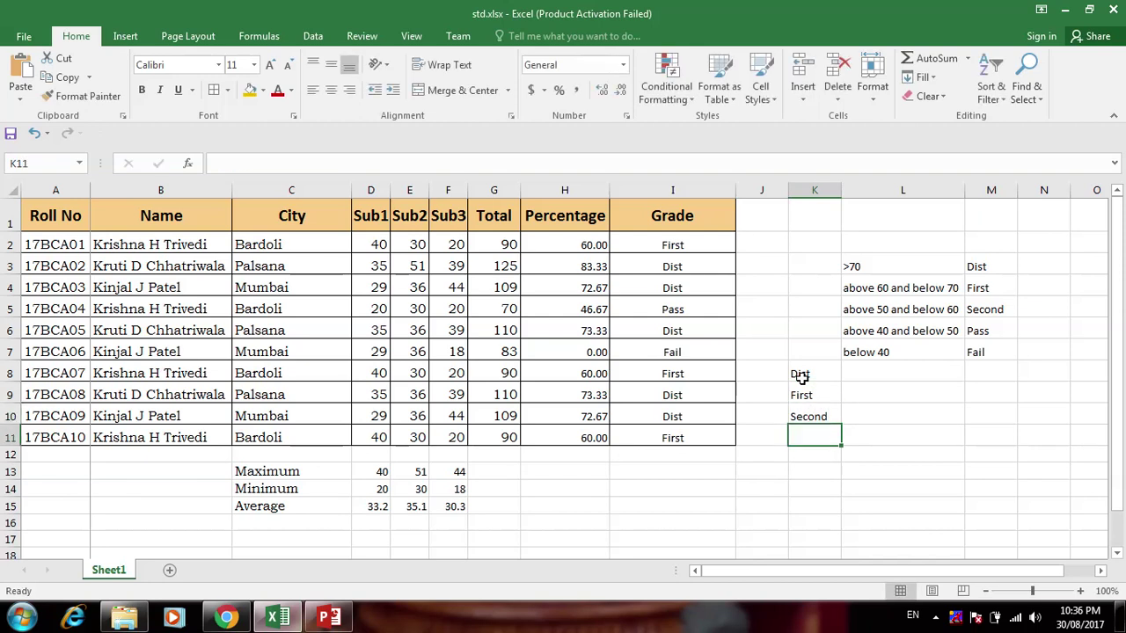
type("Pass")
key("Return")
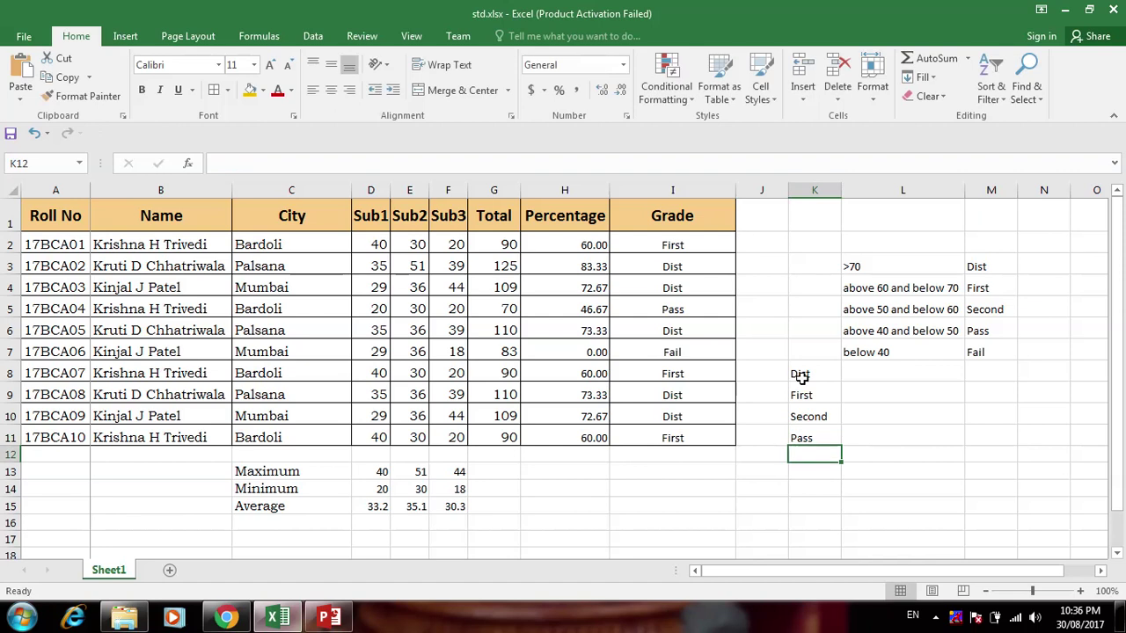
type("Fail")
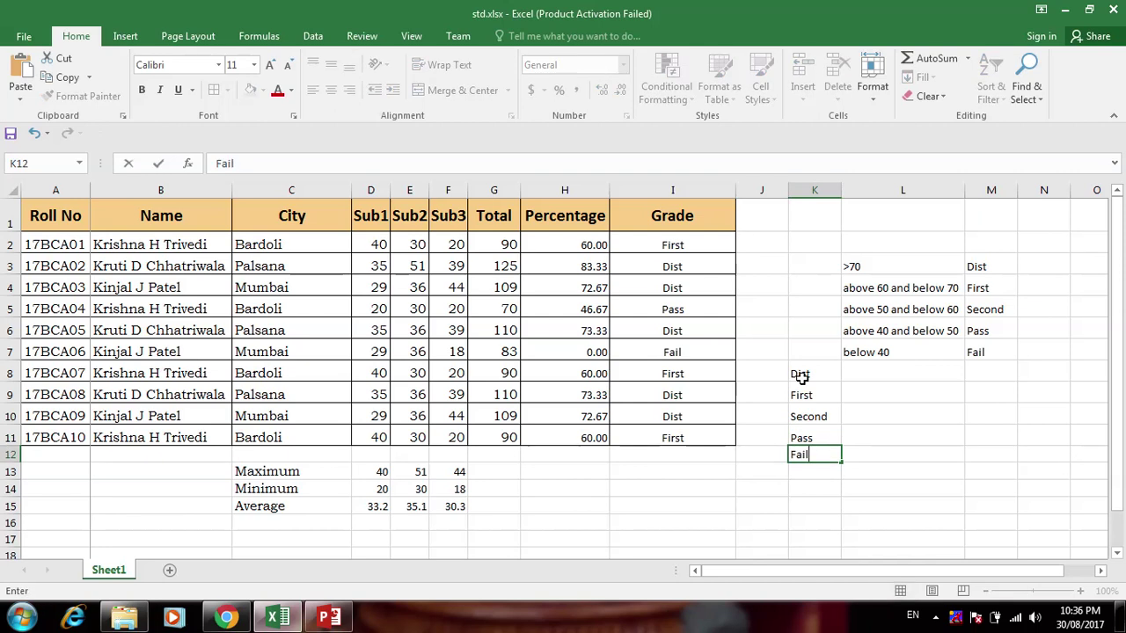
key("Up")
Enter a COUNTIF formula in cell L8 that counts "Dist" in the Grade range I2:I11
key("Up")
key("Up")
key("Right")
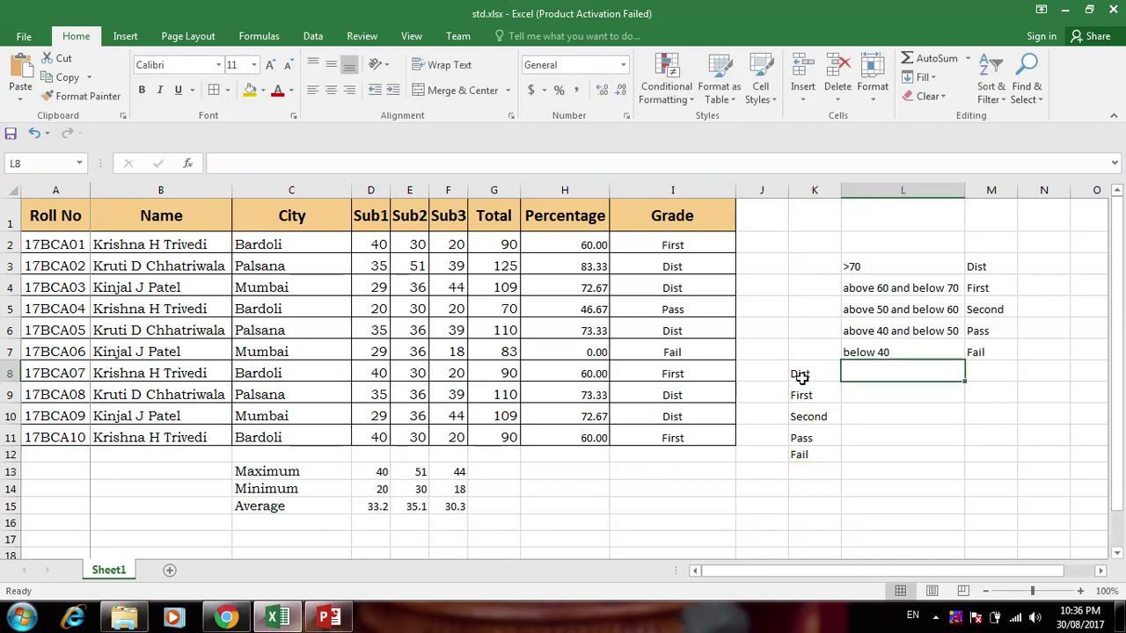
type("=countif")
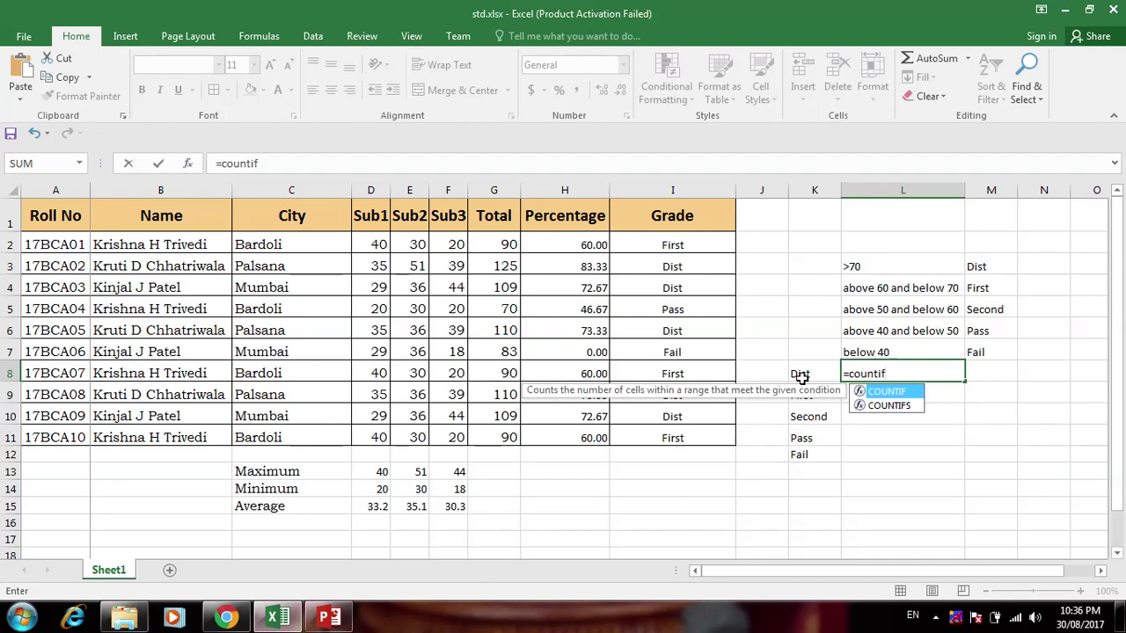
type("(")
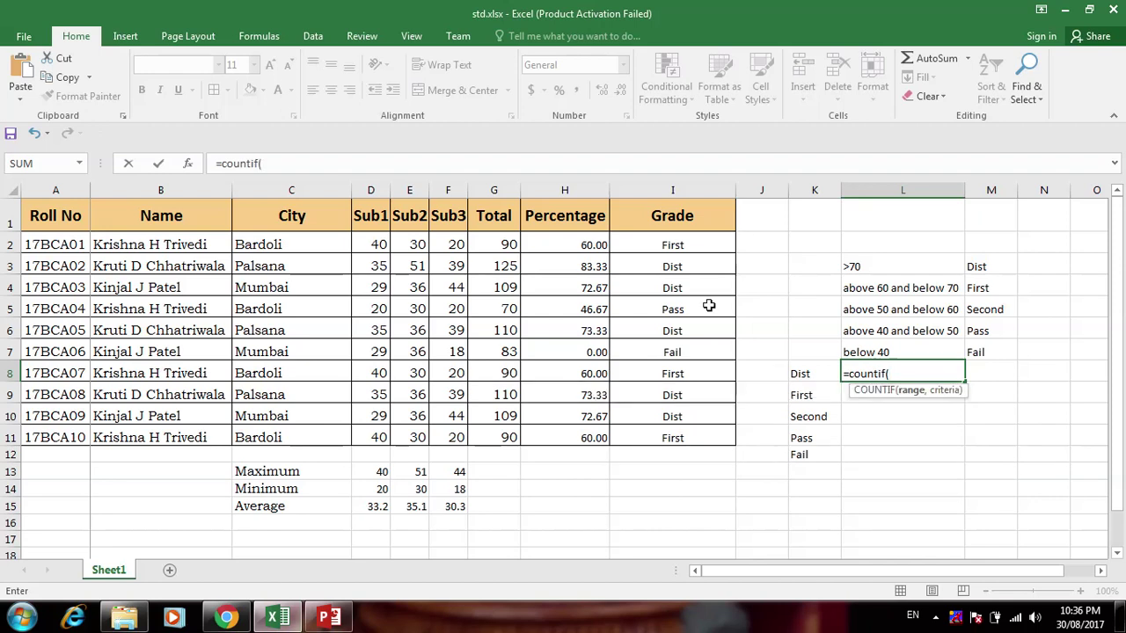
left_click_drag(677, 421, 677, 431)
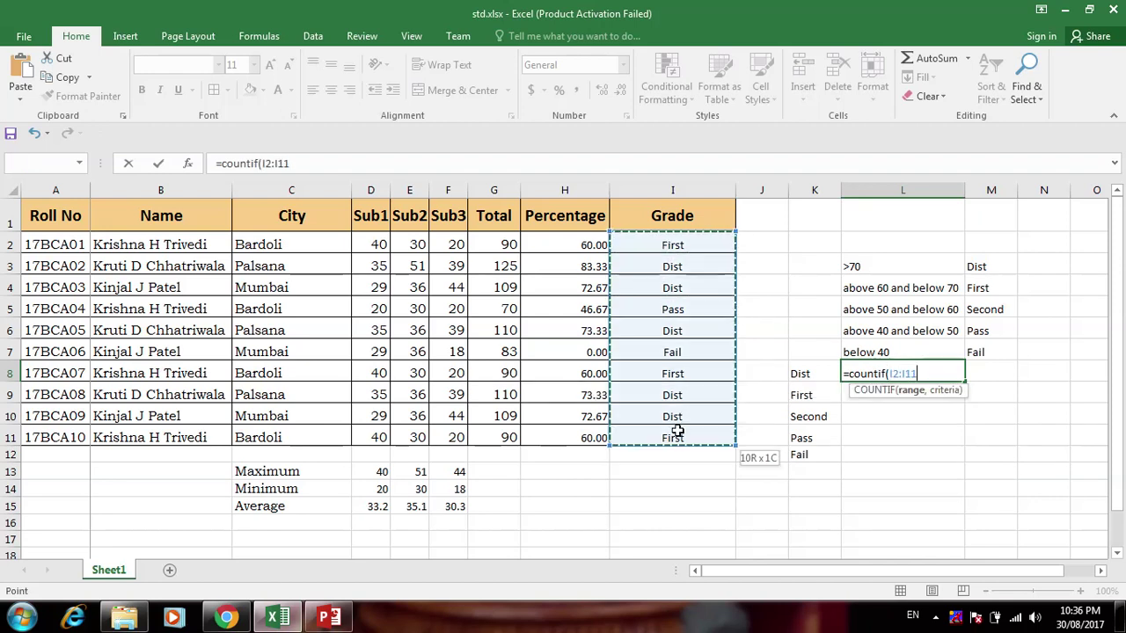
type(",\"")
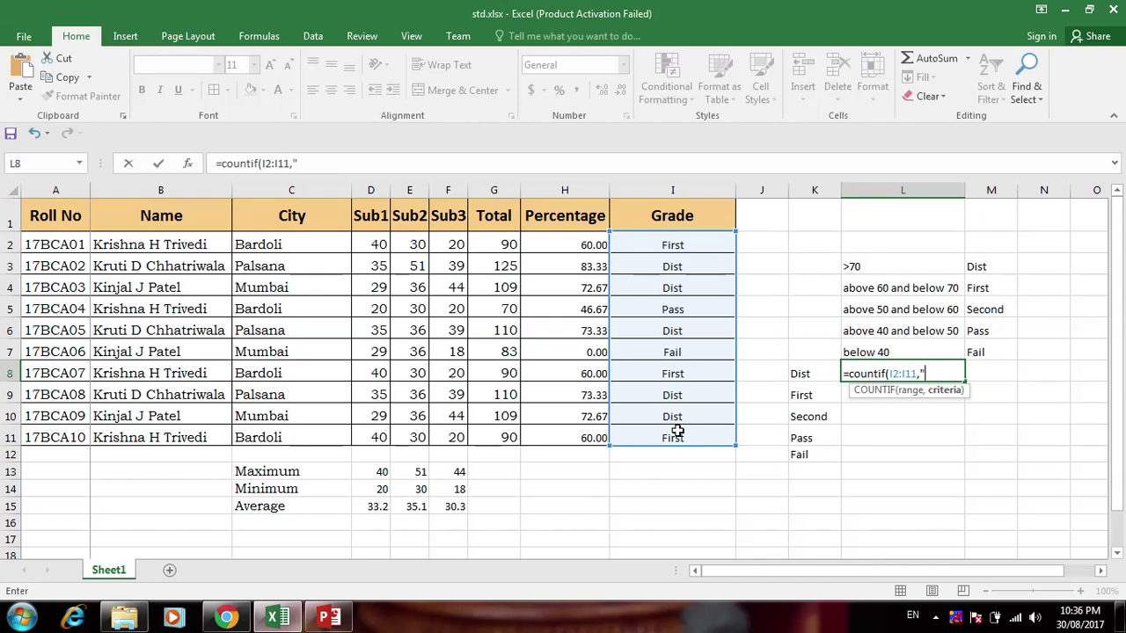
type("Dist\")")
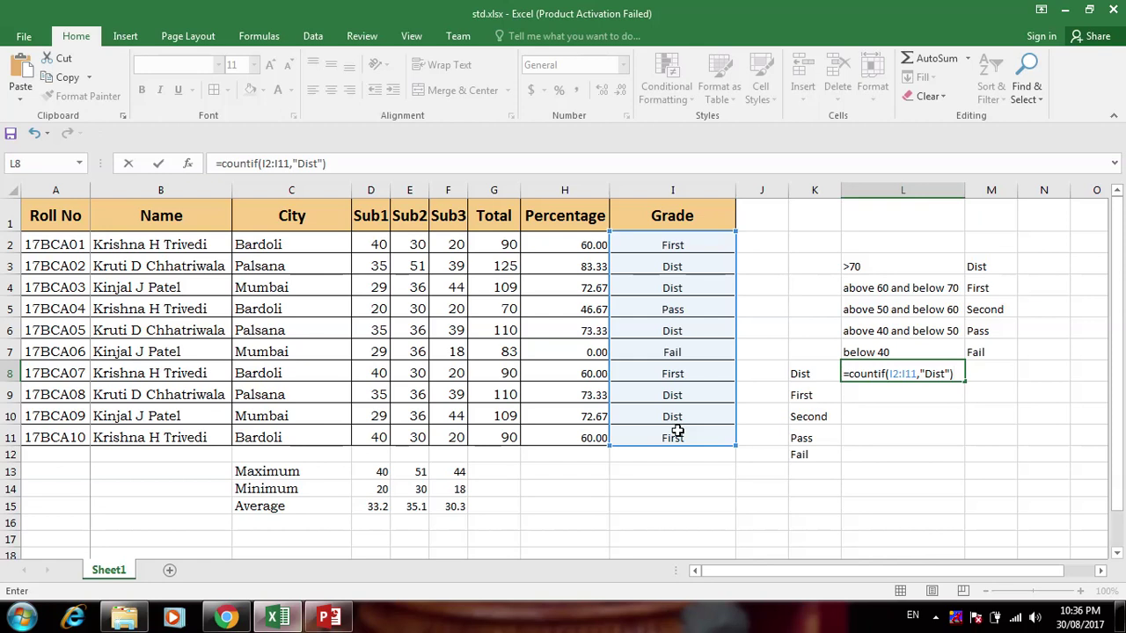
key("Return")
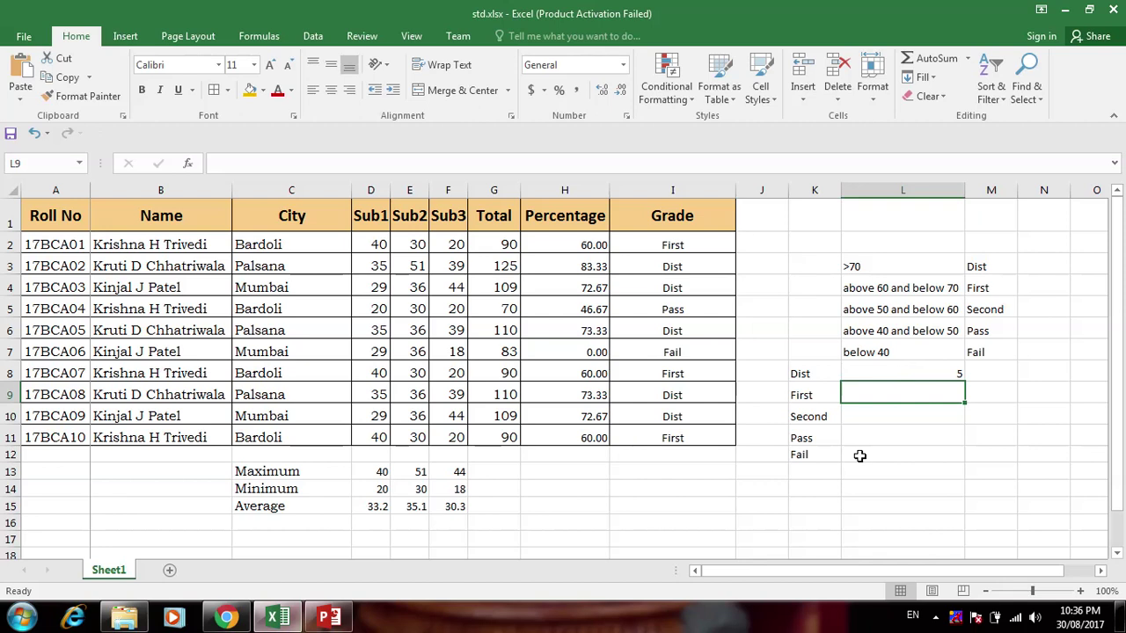
Enter a COUNTIF formula in cell L9 that counts "First" in the Grade range I2:I11
type("=")
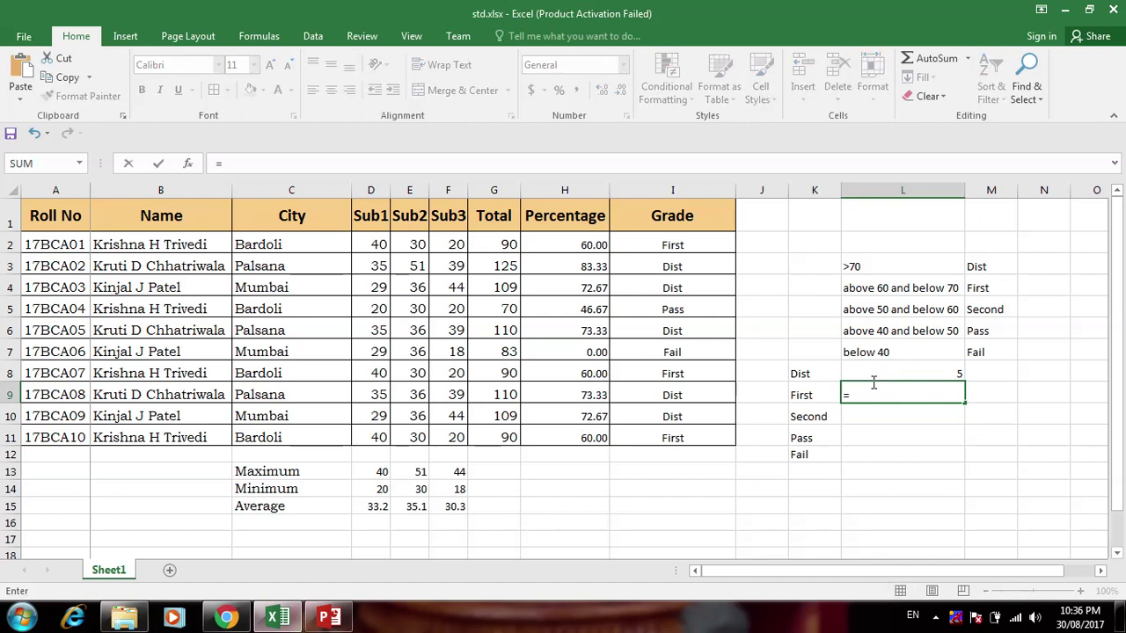
type("cou")
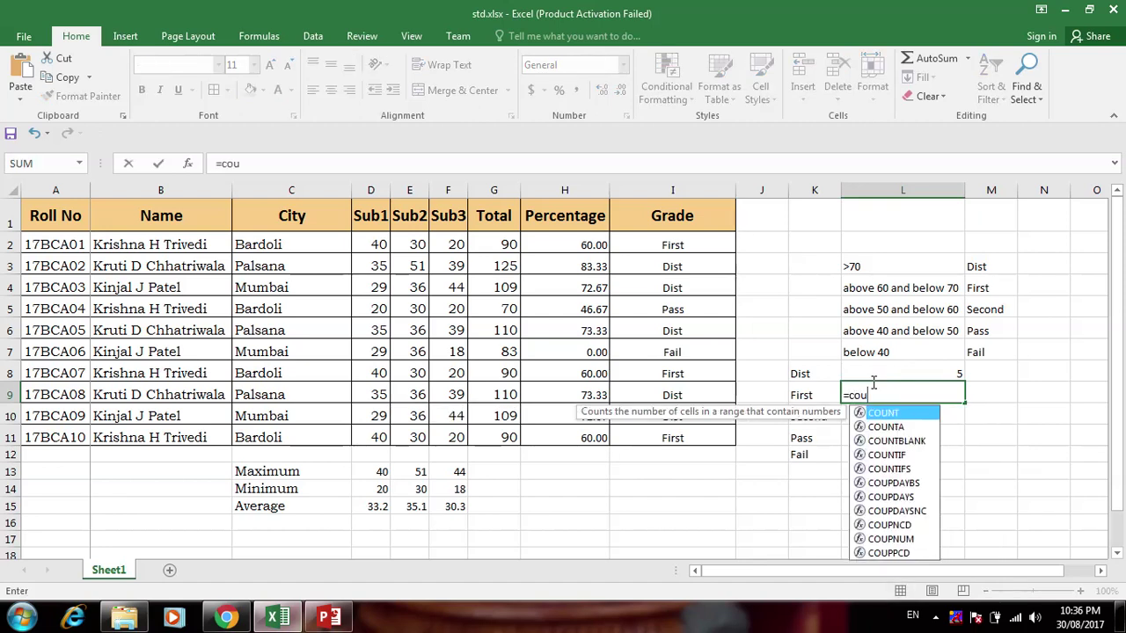
type("nt")
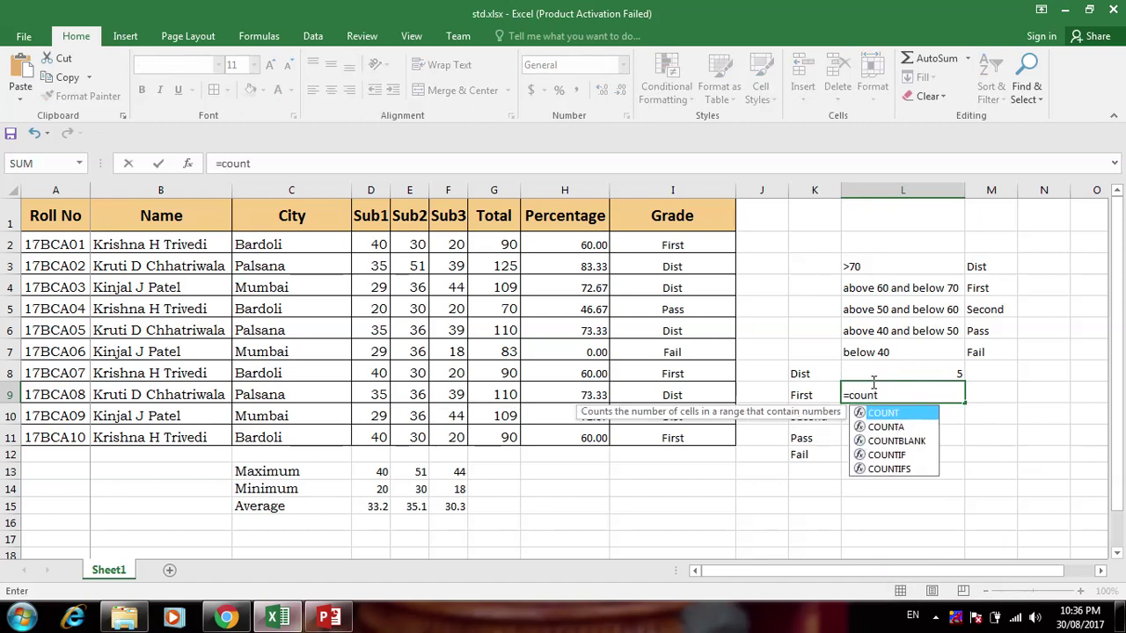
type("if(")
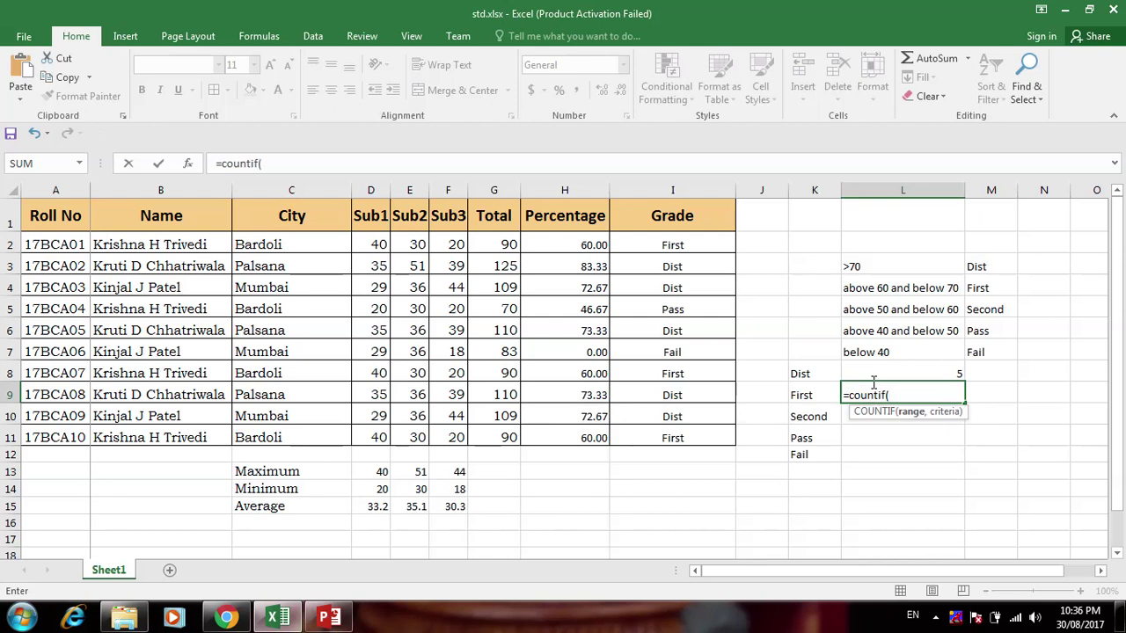
left_click_drag(700, 322, 695, 436)
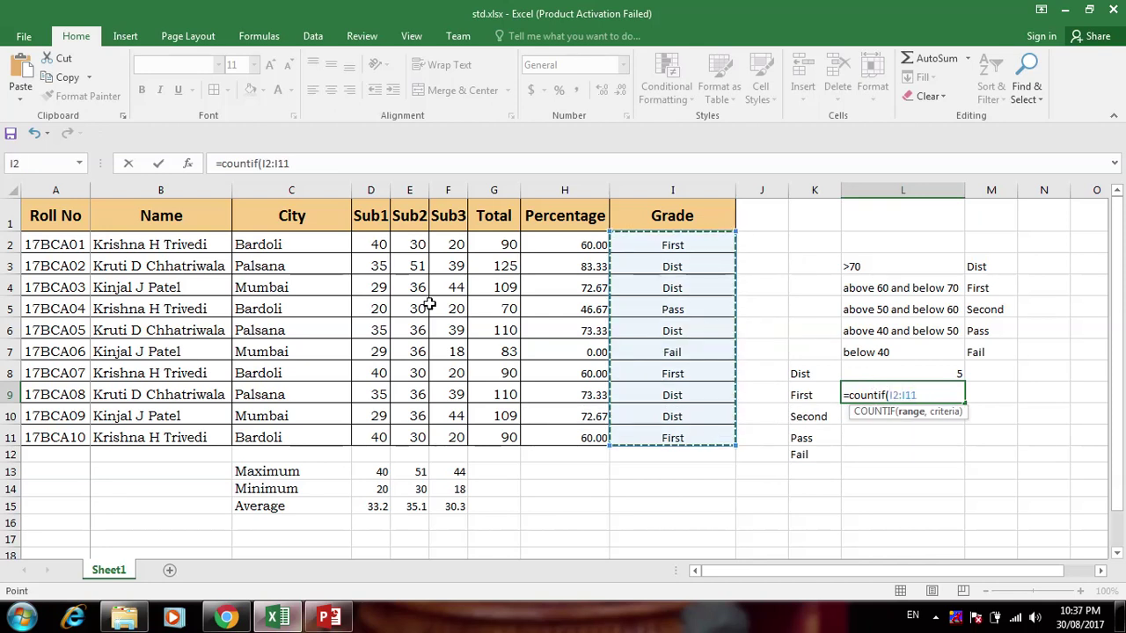
type(",\"")
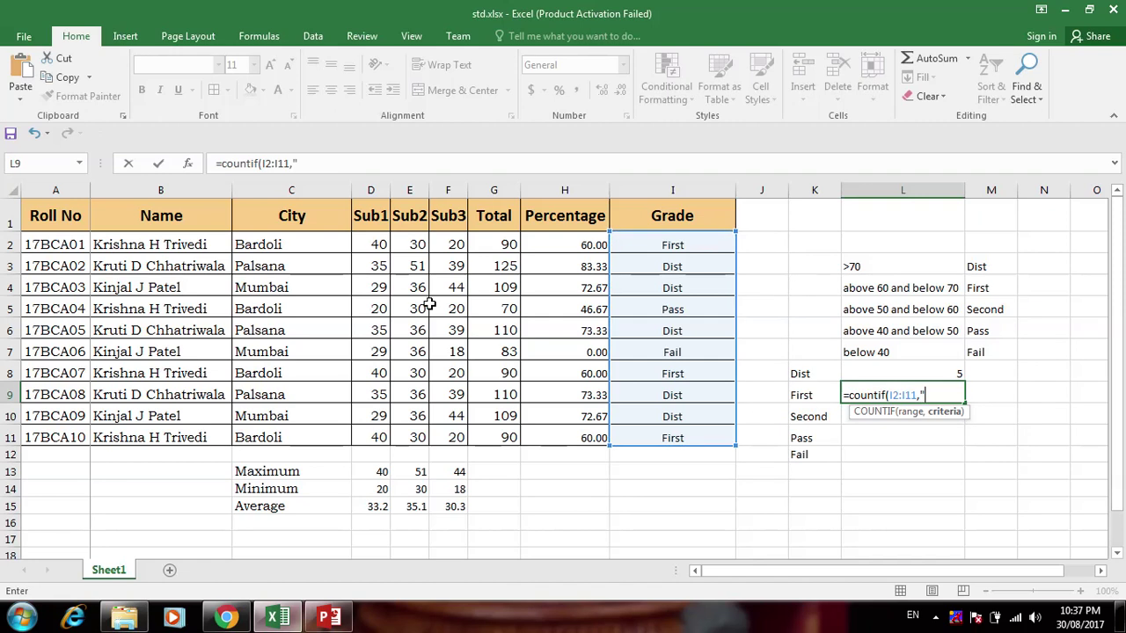
type("First\")")
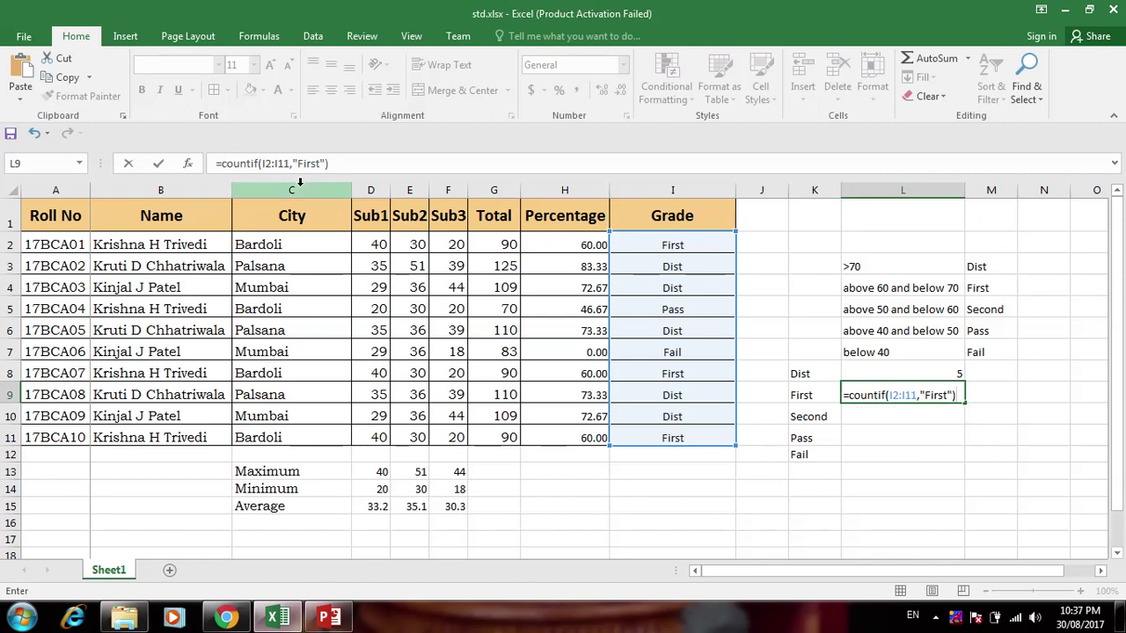
key("Return")
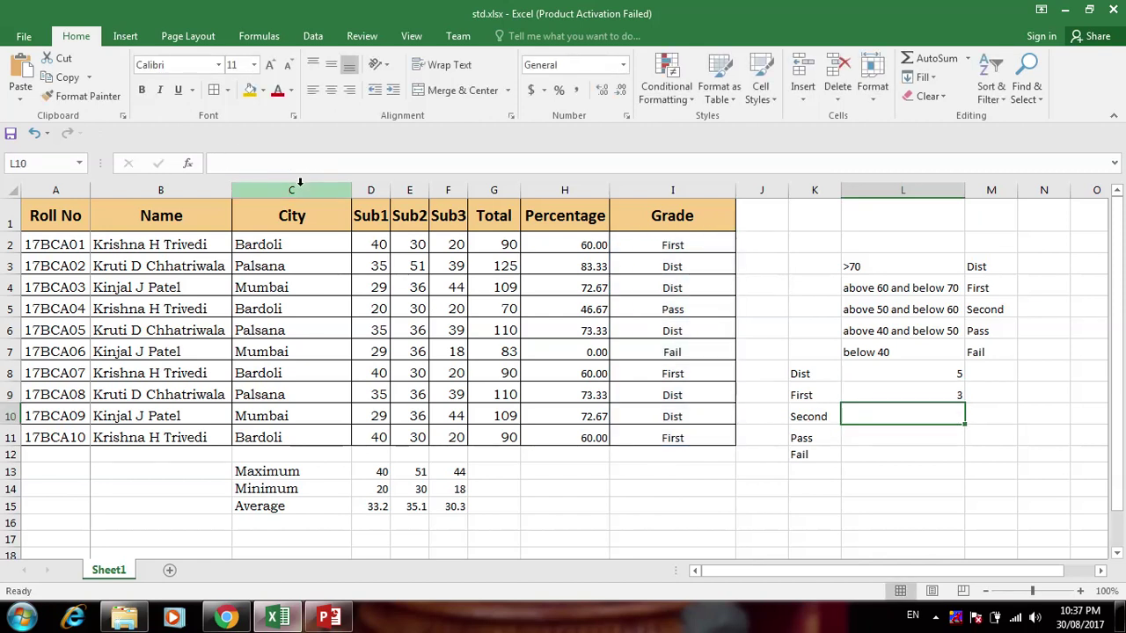
Enter a COUNTIF formula in cell L10 that counts "Second" in the Grade range I2:I11
type("=")
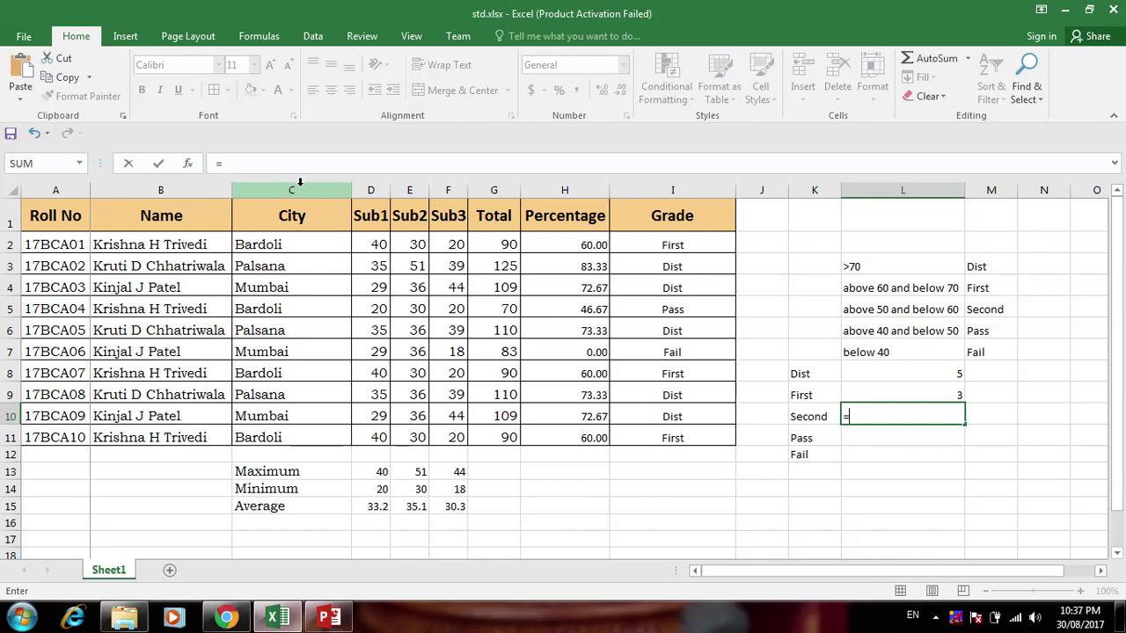
type("cou")
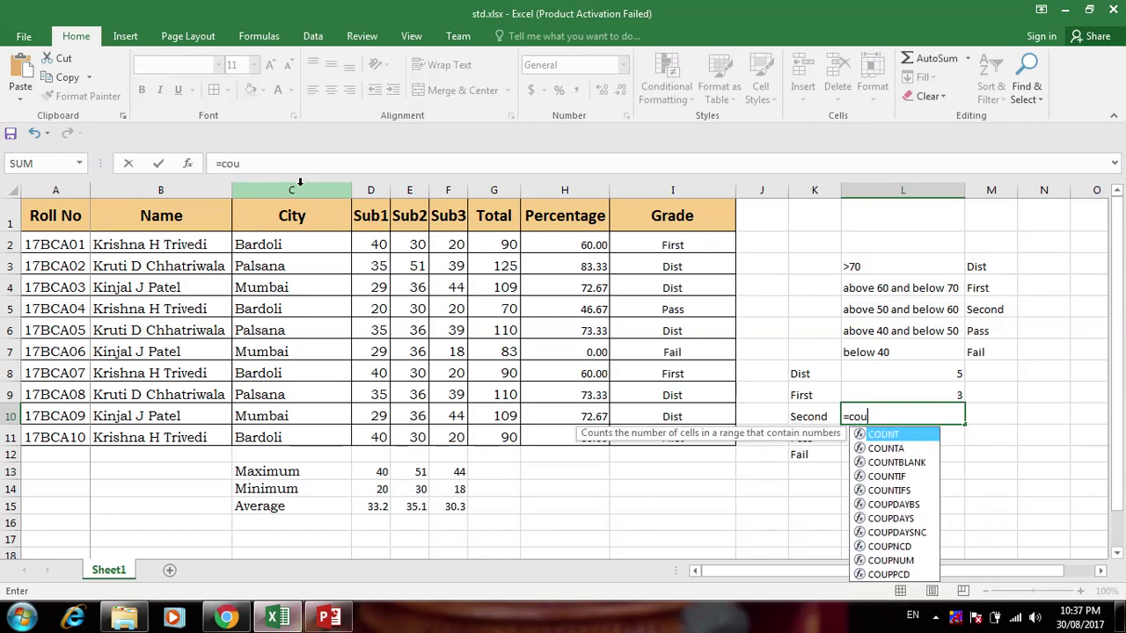
type("n")
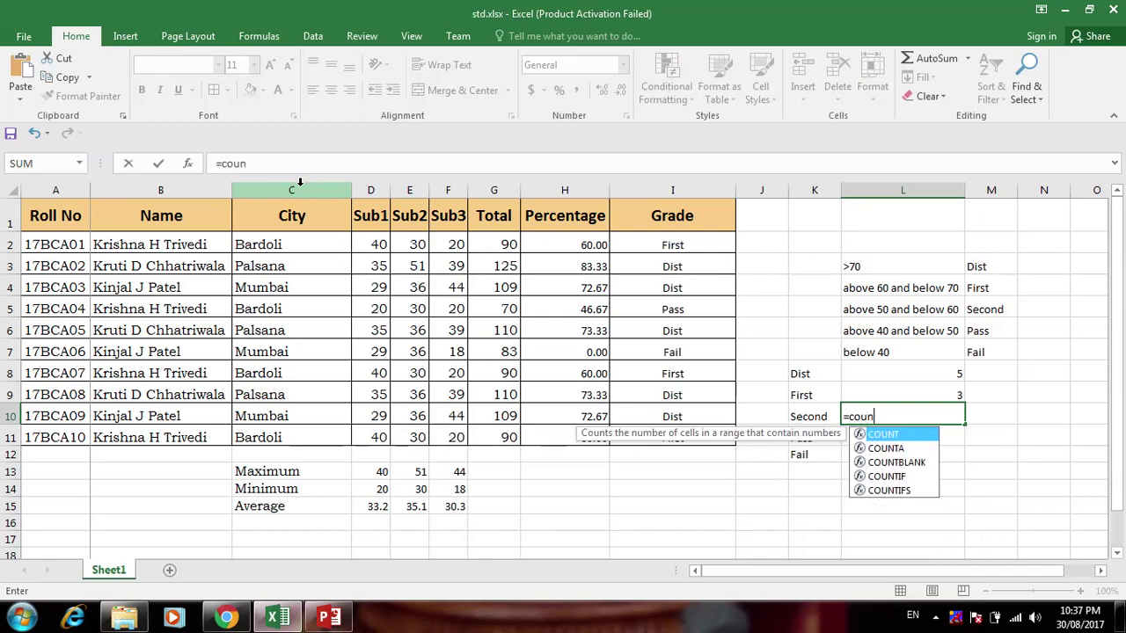
type("tif(")
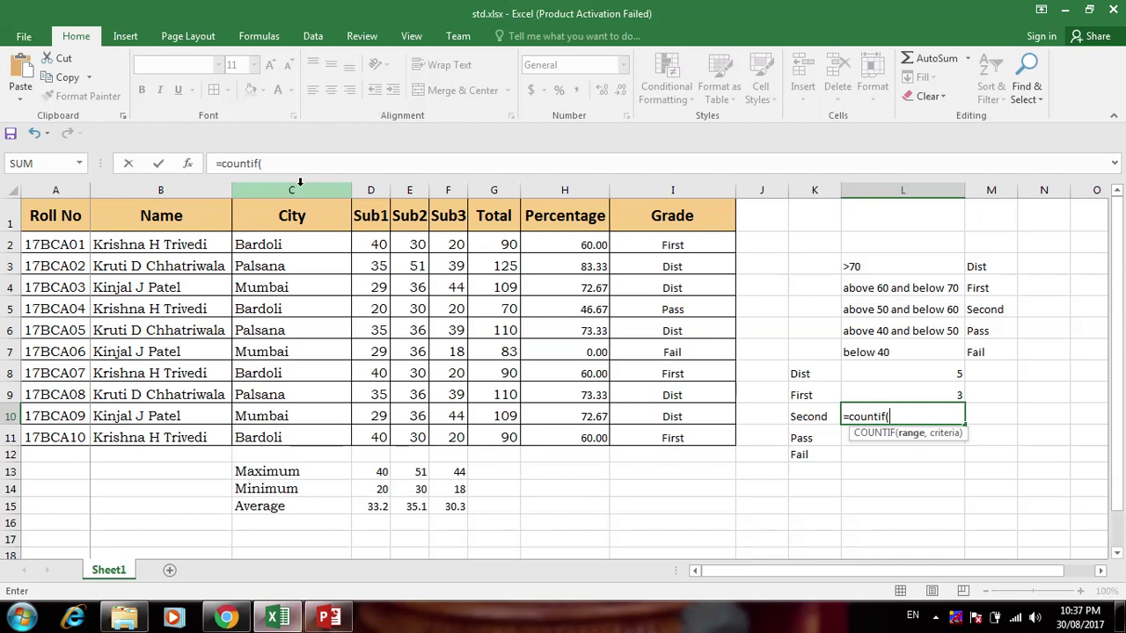
left_click_drag(685, 246, 689, 432)
type(",")
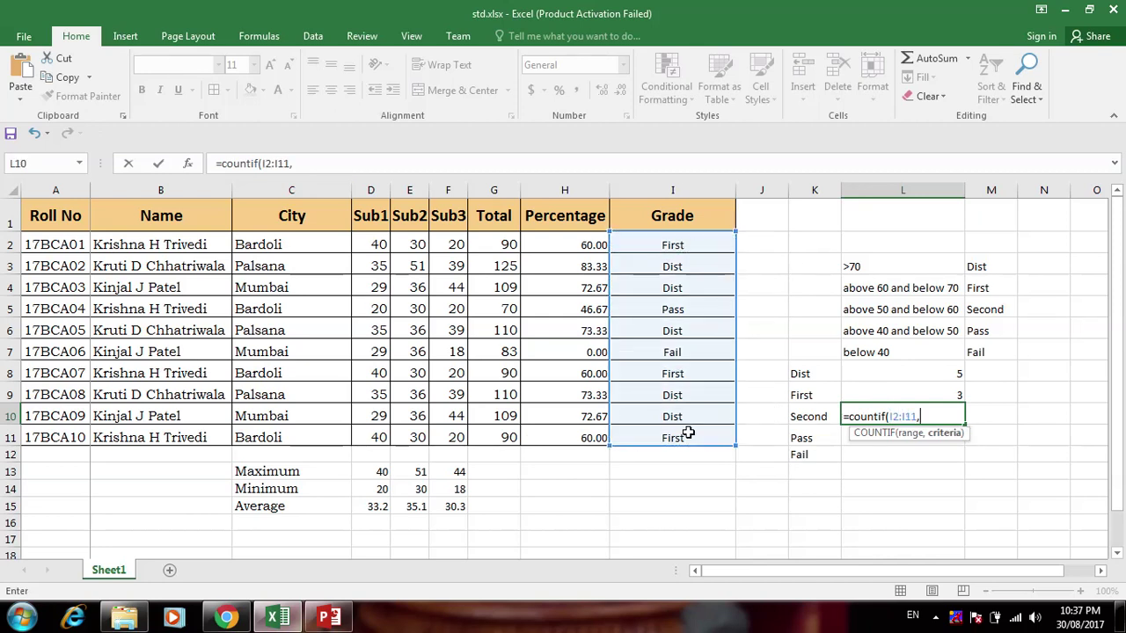
type("\"Second\"")
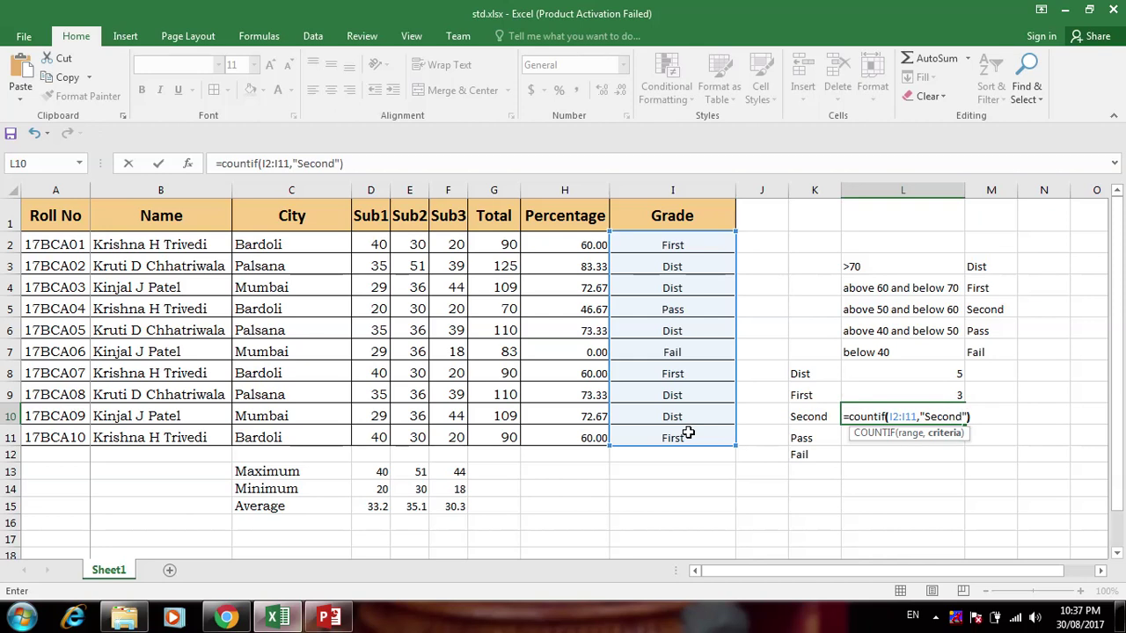
key("Return")
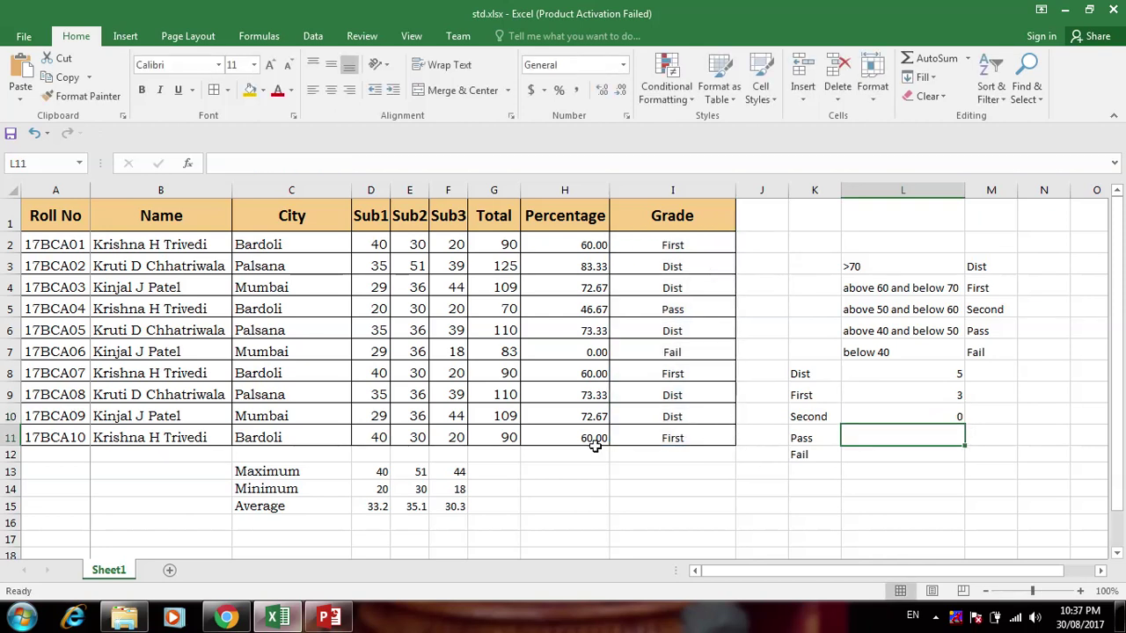
Change the Sub1 mark in cell D5 to 33
left_click(378, 373)
left_click(379, 398)
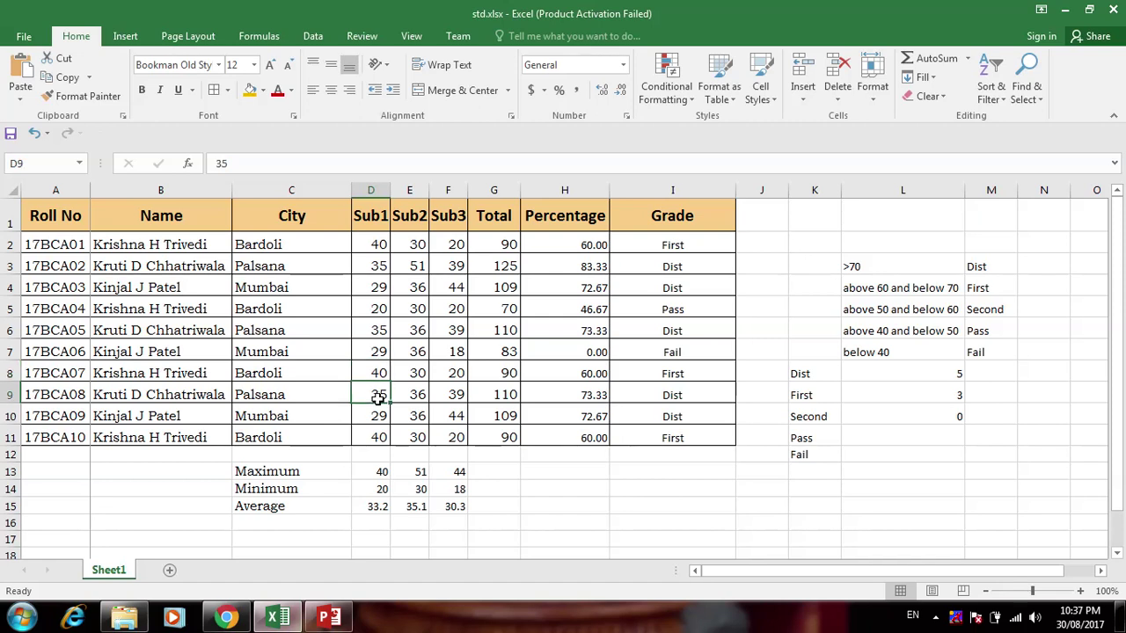
left_click(383, 422)
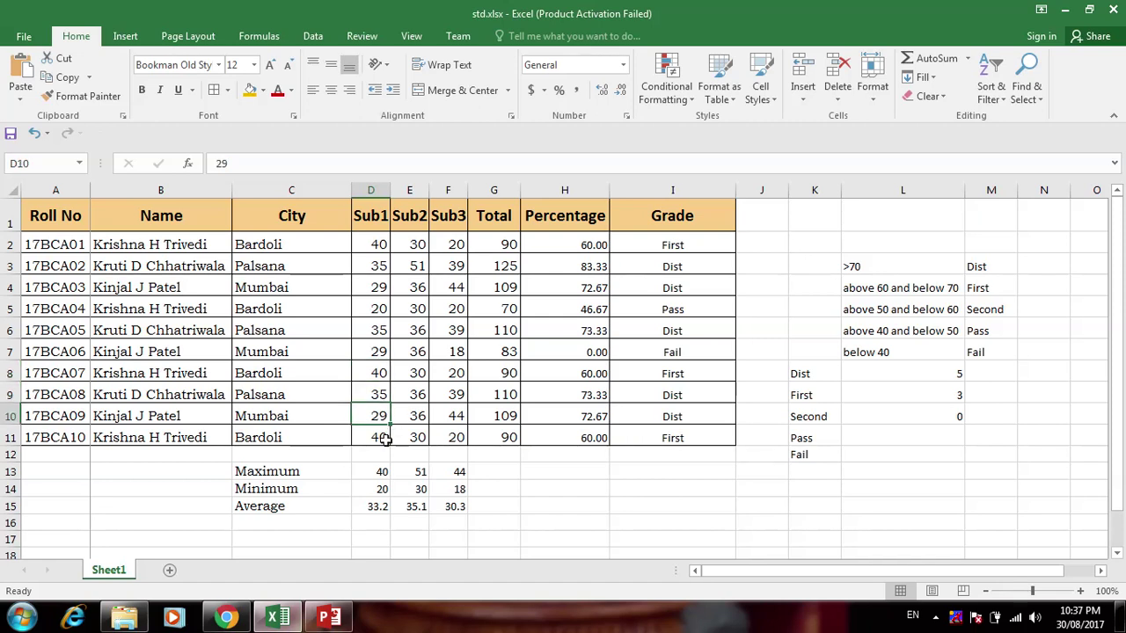
left_click(375, 306)
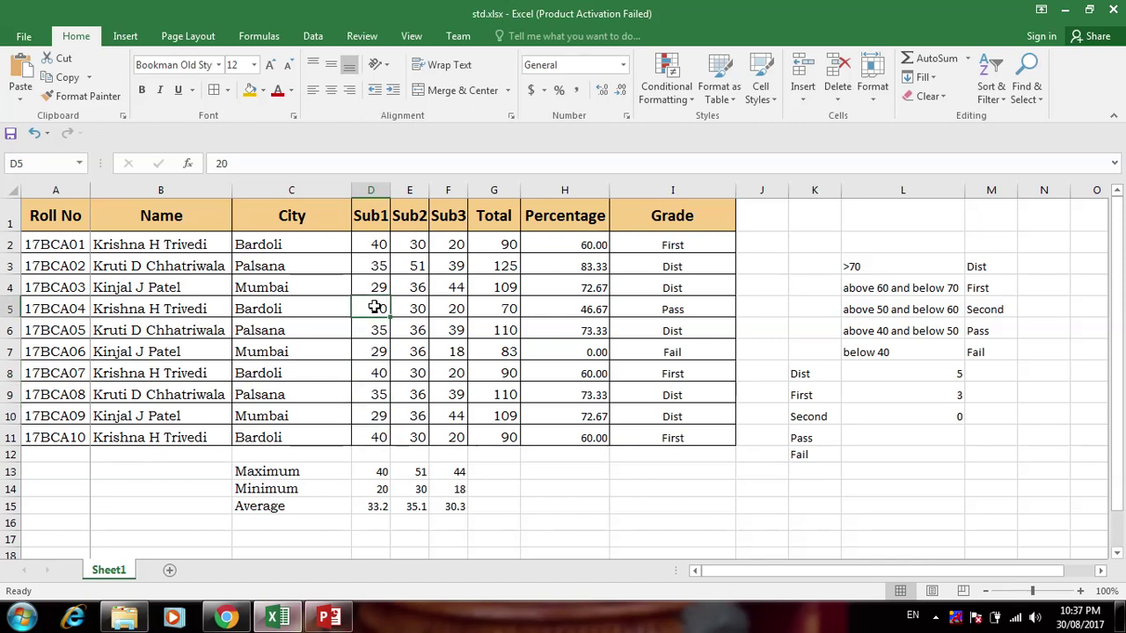
type("33")
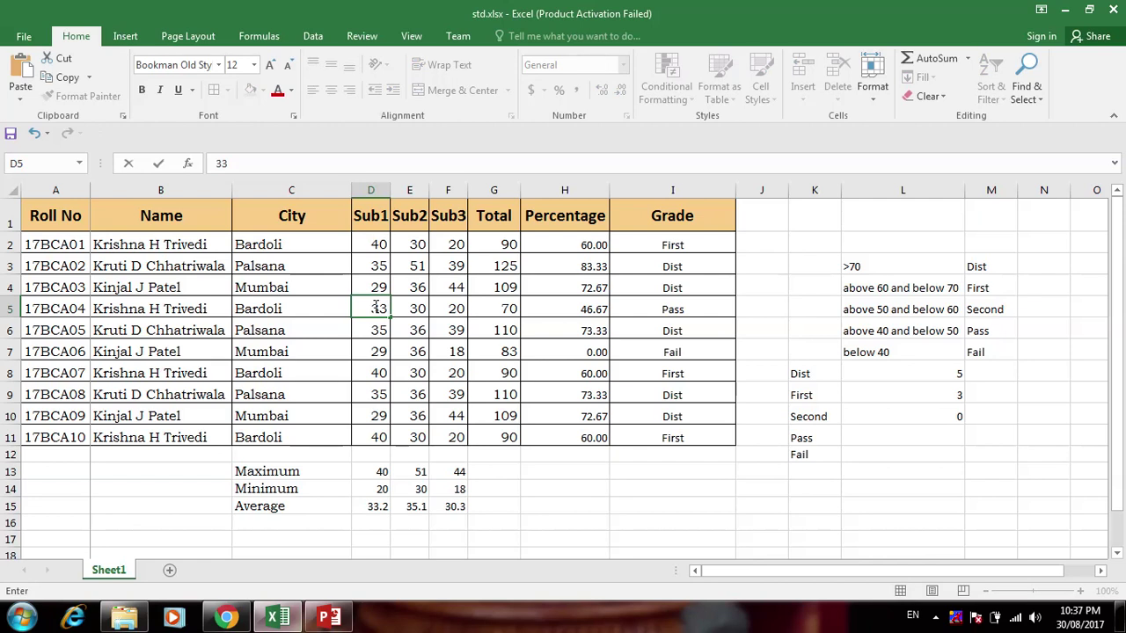
key("Tab")
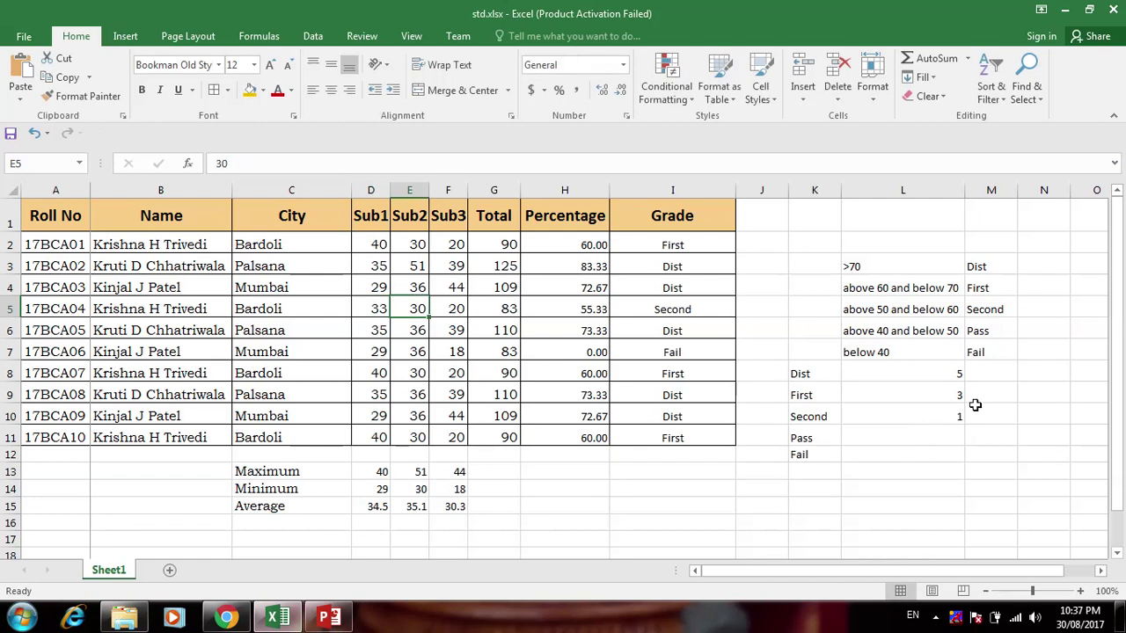
Enter a COUNTIF formula in cell L11 that counts "Pass" in the Grade range I2:I11
left_click(920, 433)
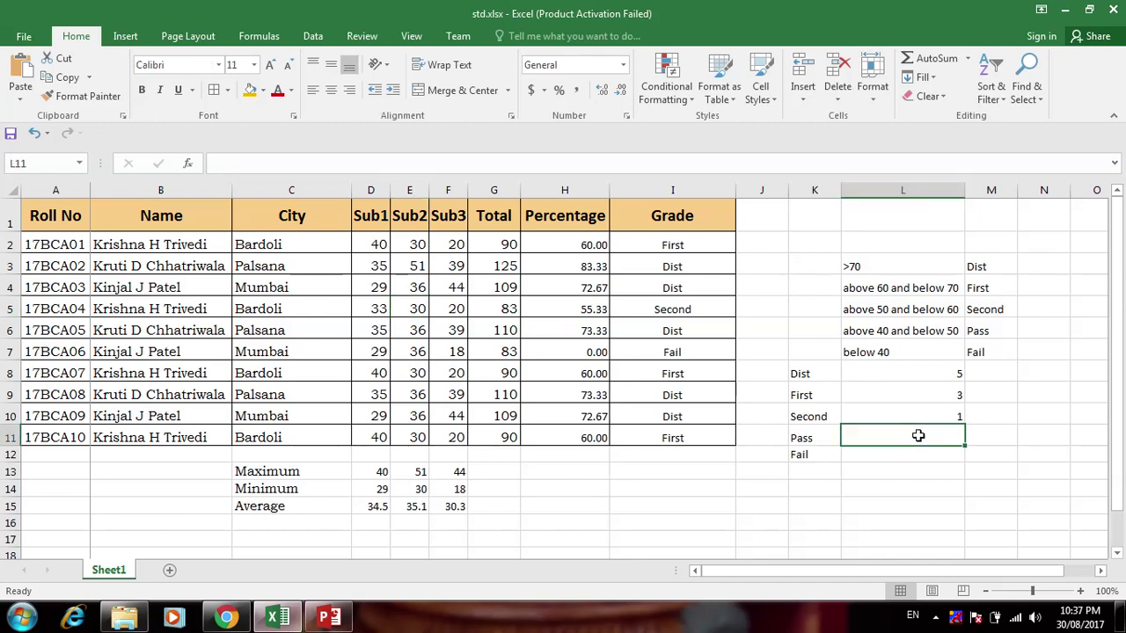
type("=")
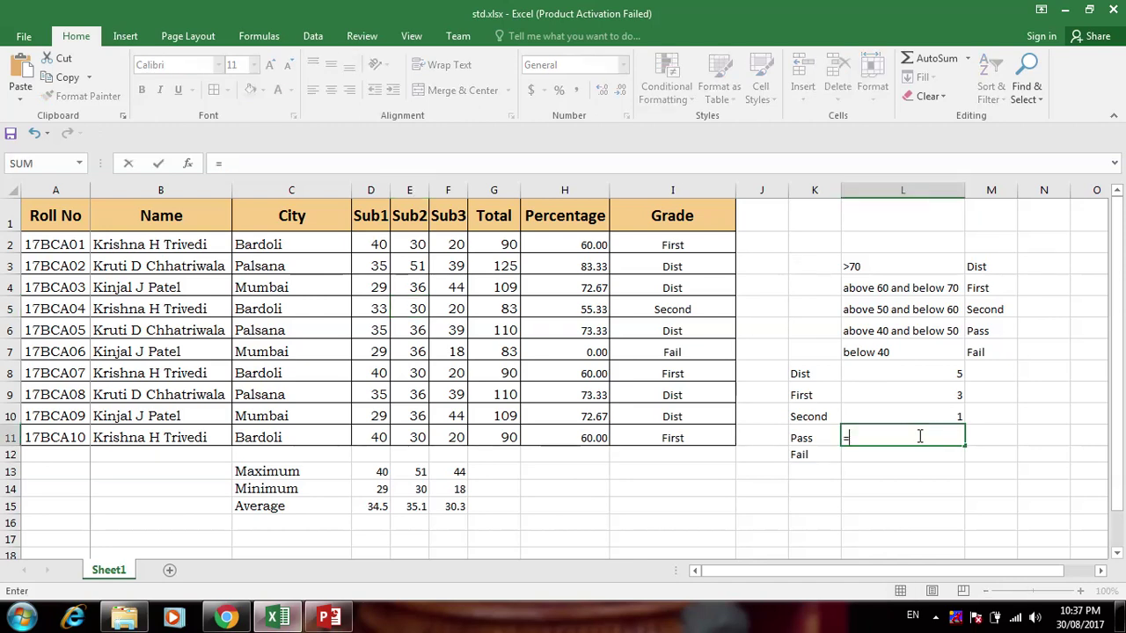
type("cou")
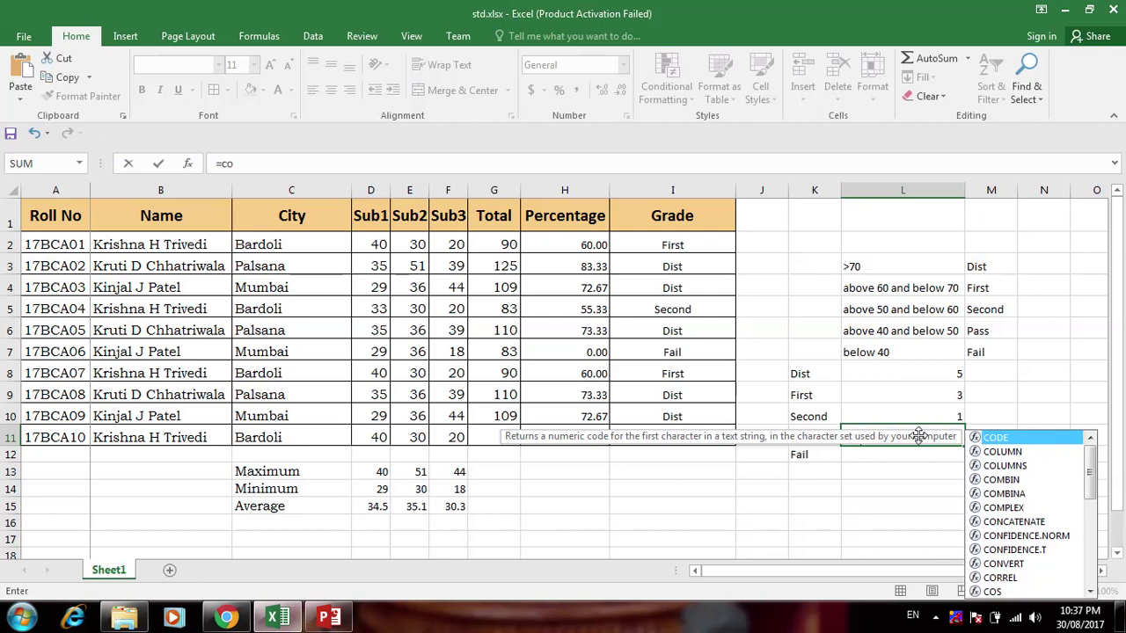
key("Down")
key("Down")
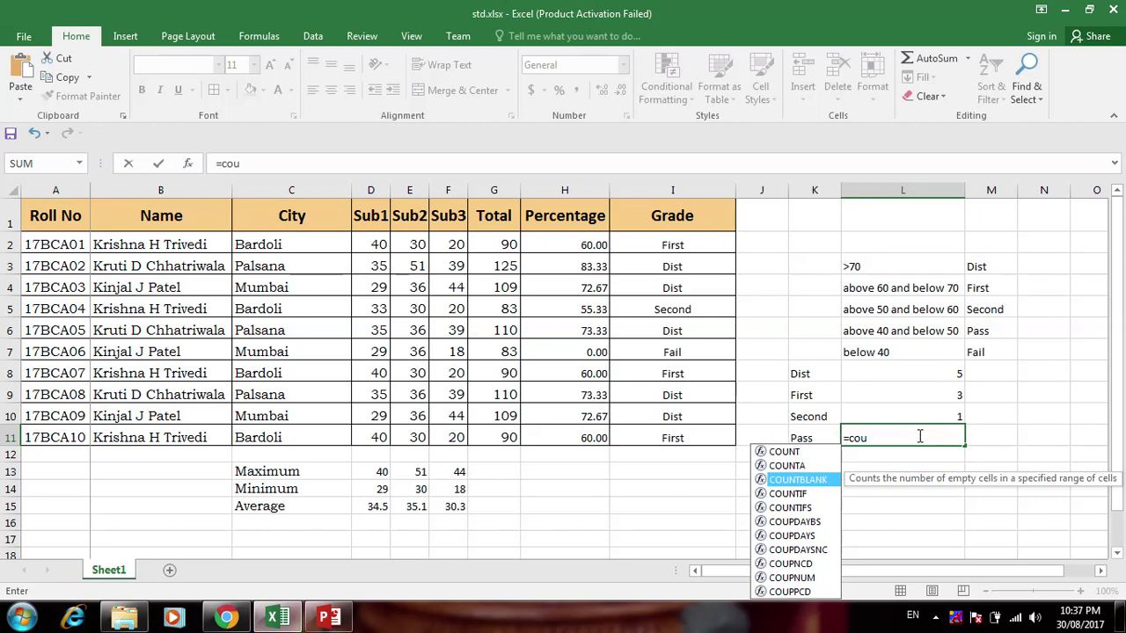
key("Down")
key("Tab")
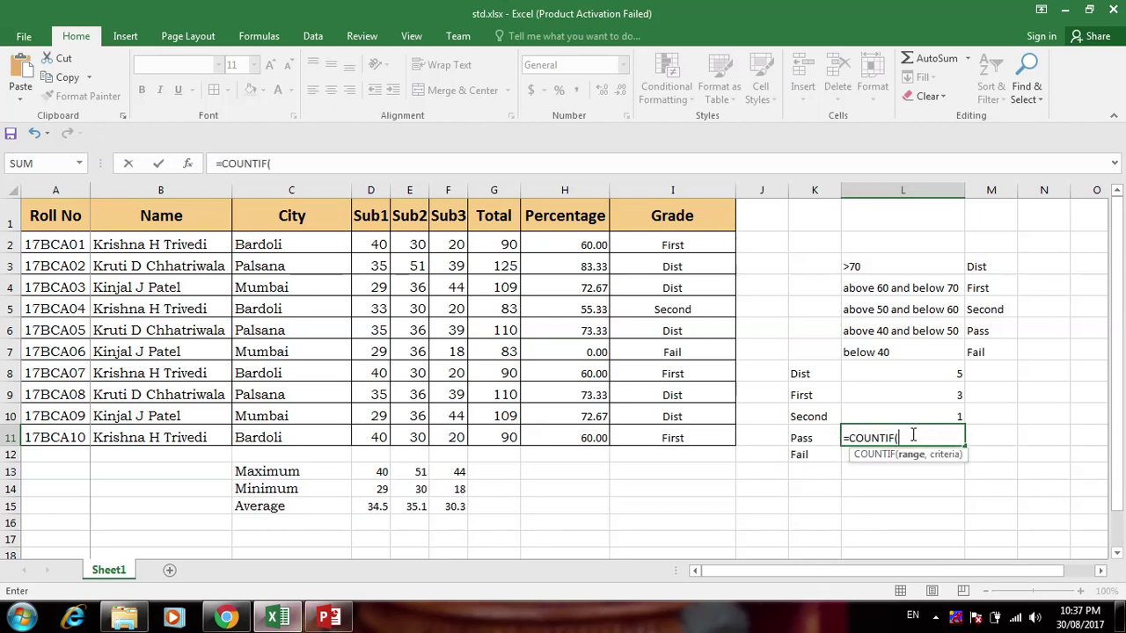
left_click_drag(672, 244, 672, 443)
type(",")
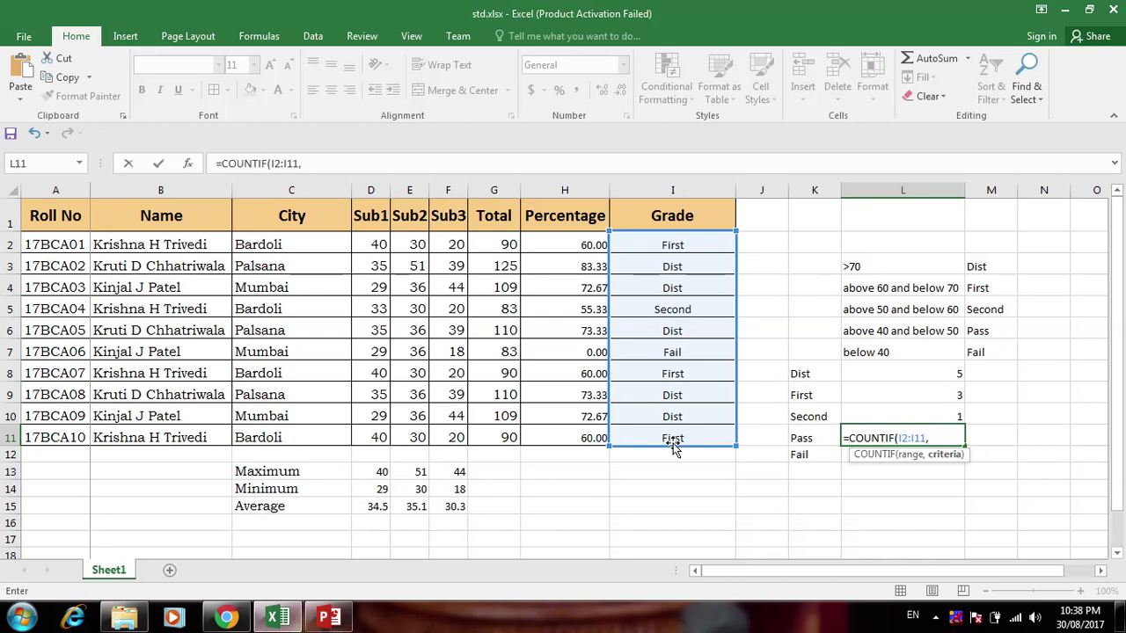
type("\"Pass\")")
key("Return")
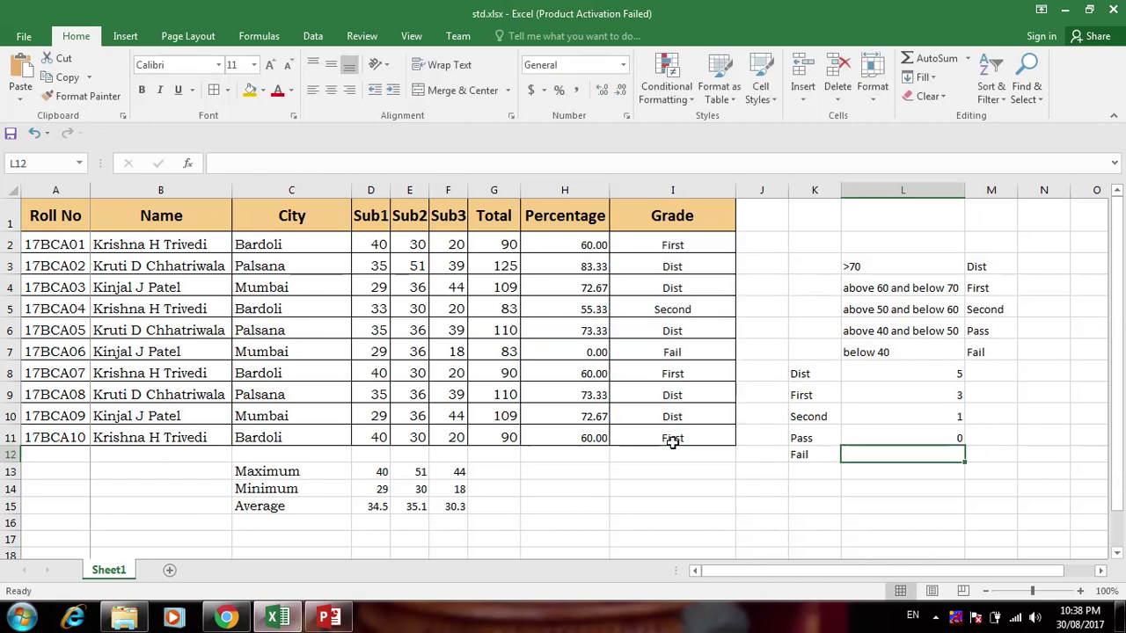
Enter a COUNTIF formula in cell L12 that counts "Fail" in the Grade range I2:I11
type("=count")
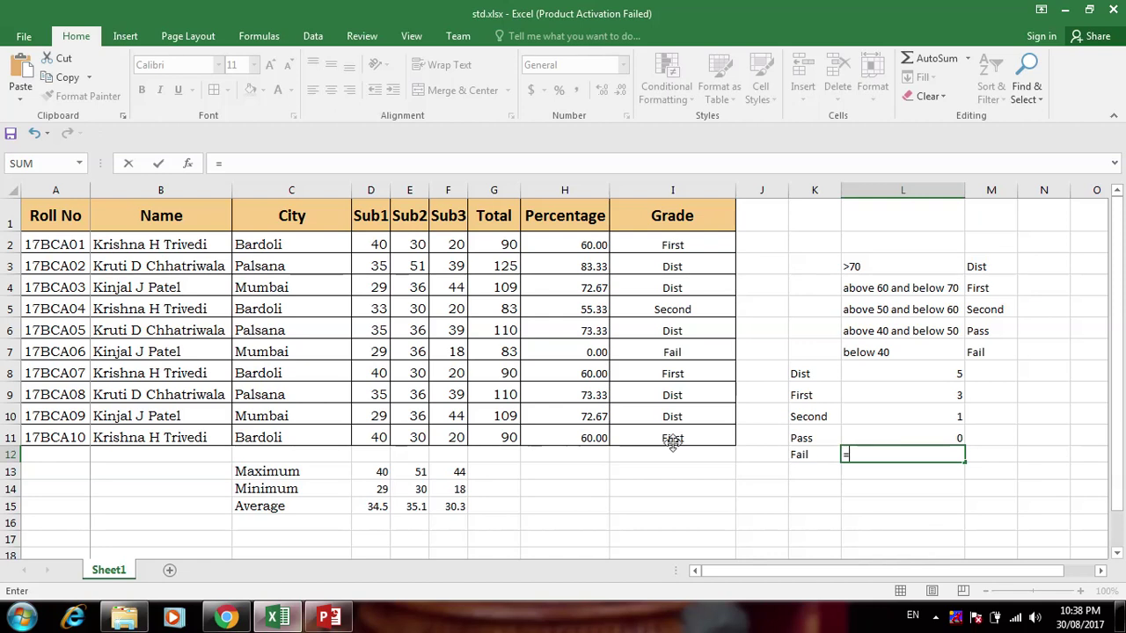
type("i")
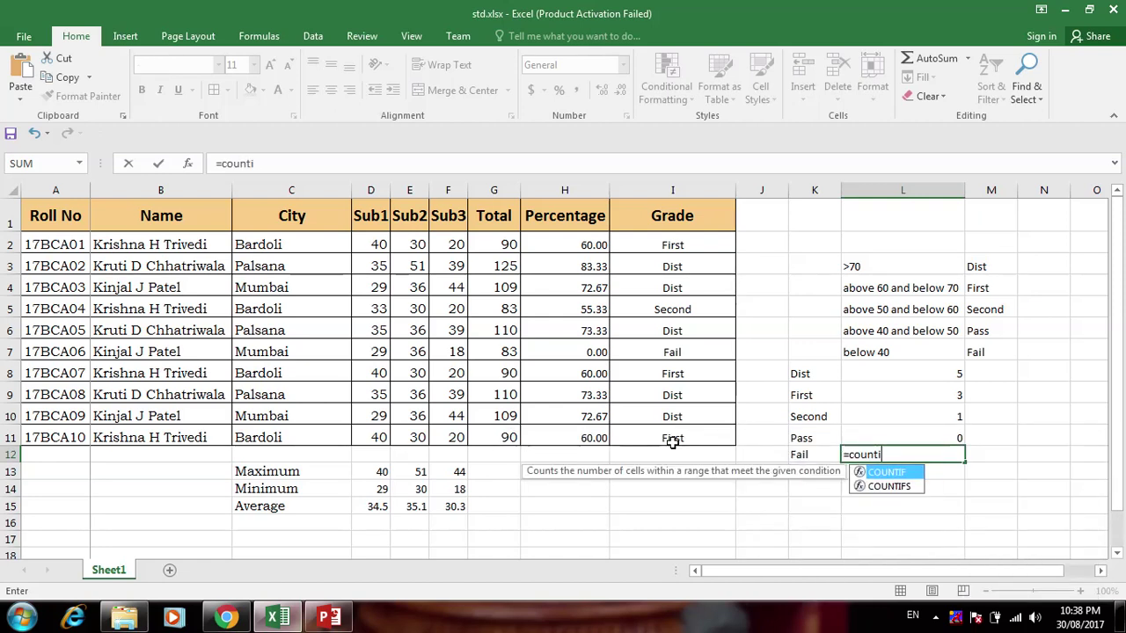
type("f(")
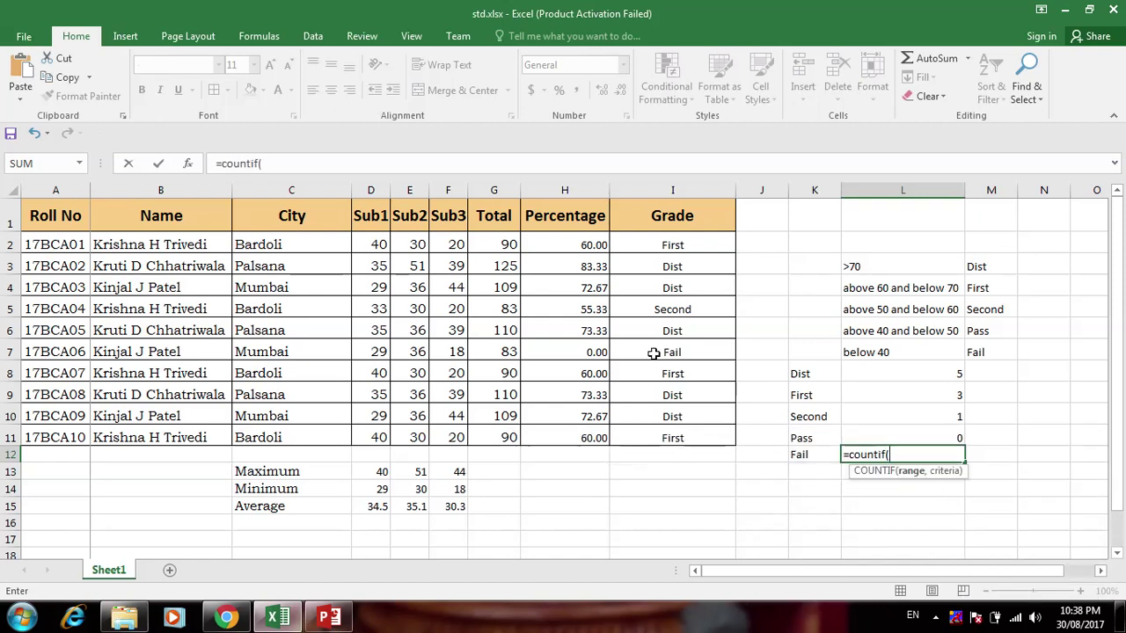
left_click_drag(648, 237, 665, 433)
type(",")
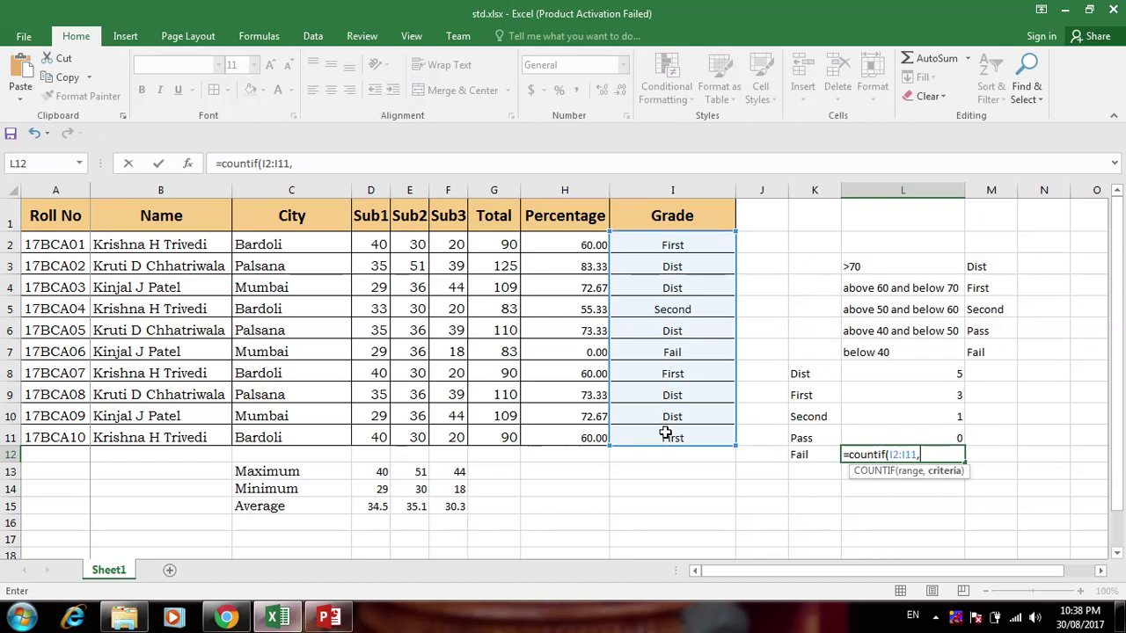
type("\"Fail")
key("Return")
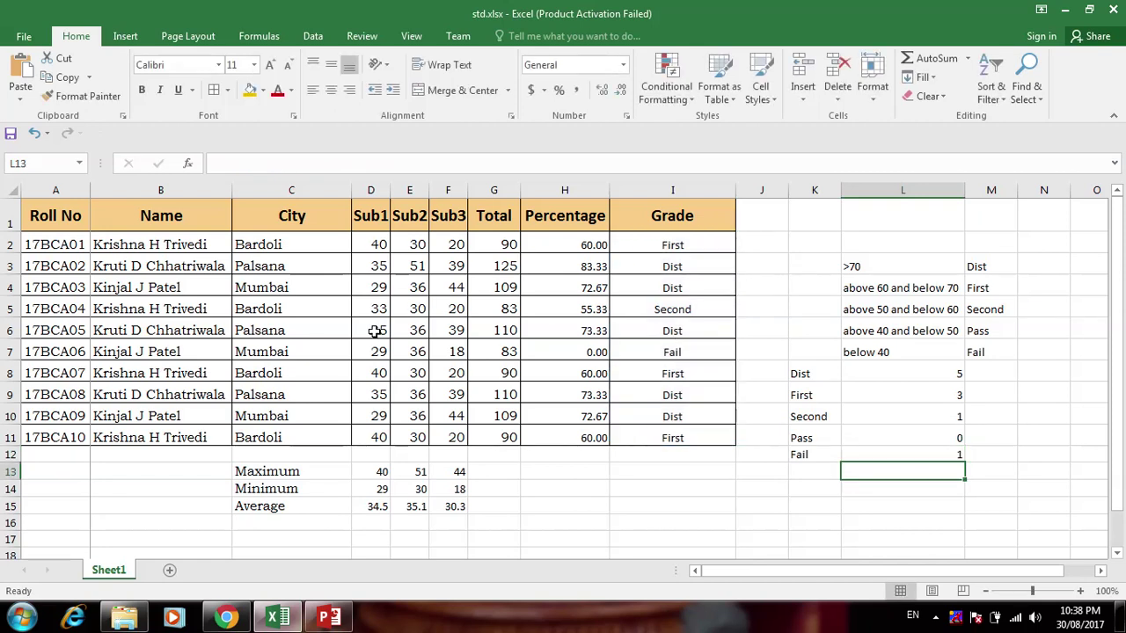
Change the first student's Sub1 and Sub2 marks in cells D2 and E2 to 26 each
left_click(370, 245)
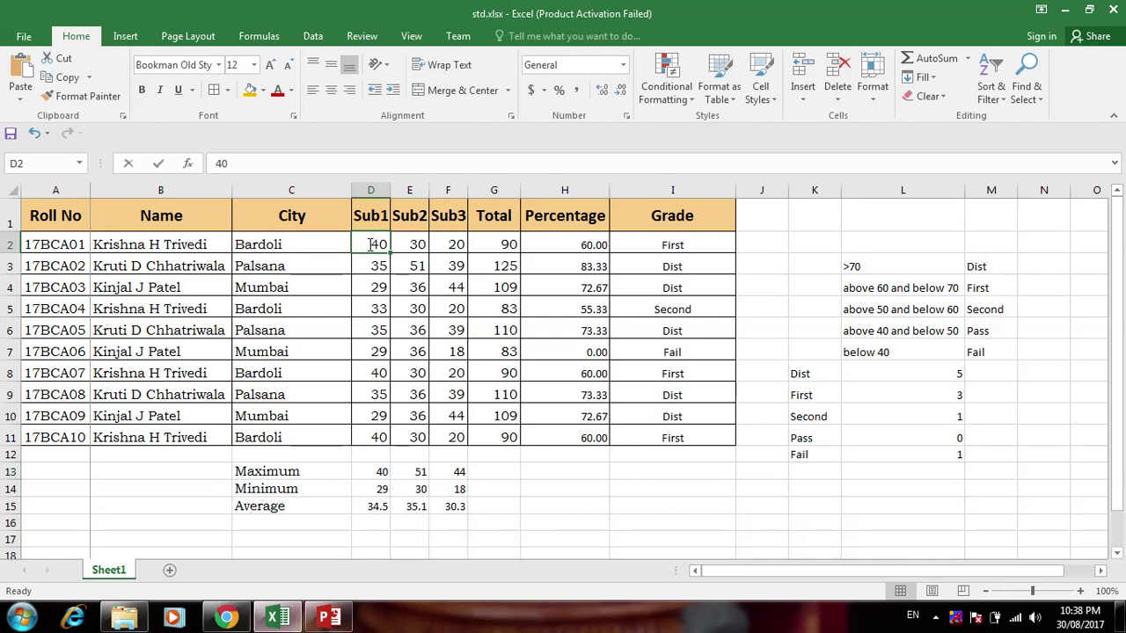
type("26")
key("Tab")
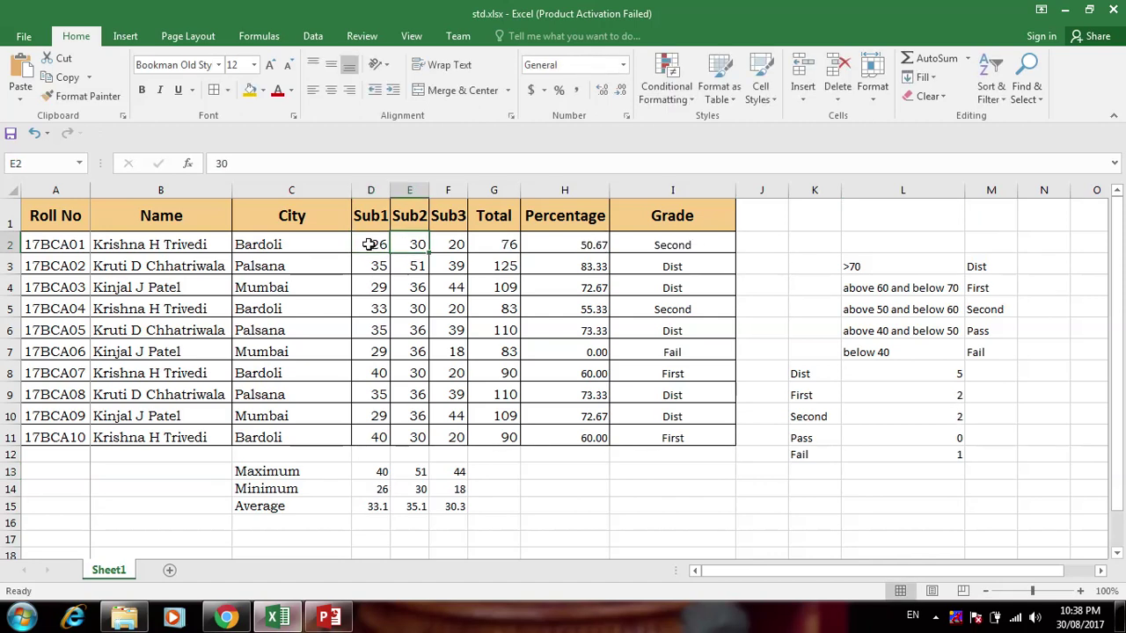
type("26")
key("Tab")
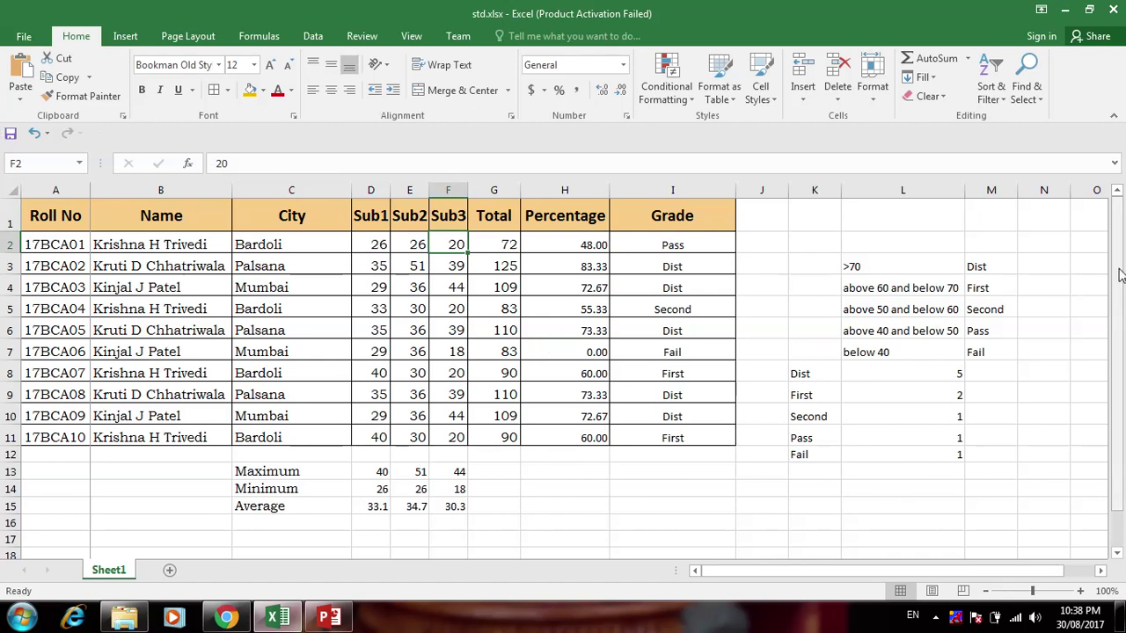
mouse_move(1116, 276)
left_mouse_down()
mouse_move(1117, 290)
mouse_move(1117, 276)
left_mouse_up()
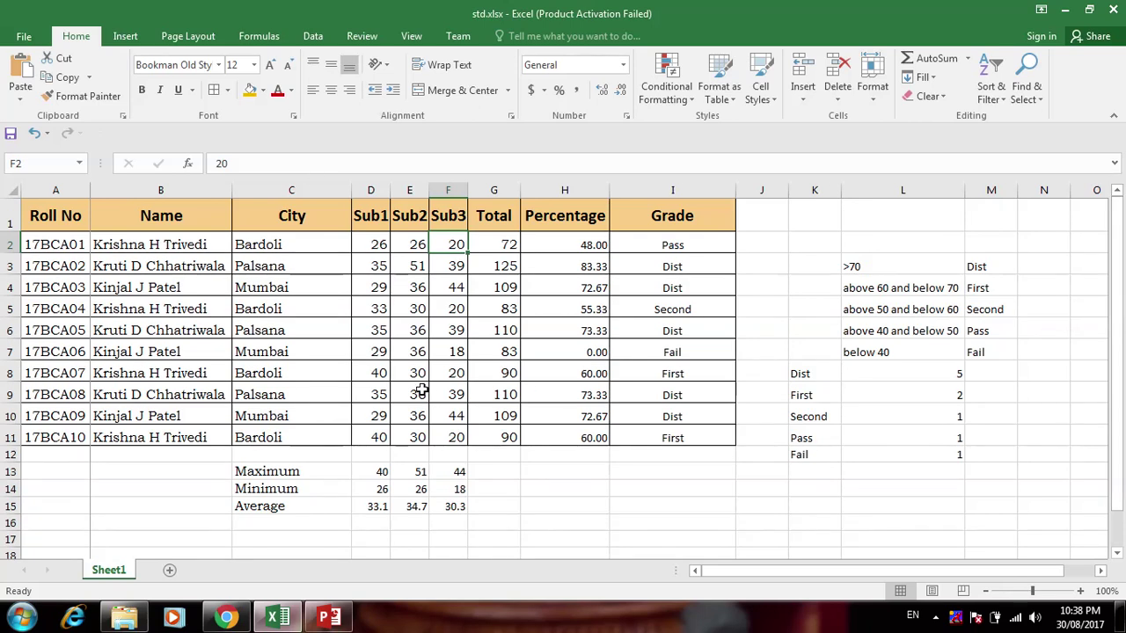
Switch to the PowerPoint presentation and show the closing "Thank You" slide
left_click(347, 618)
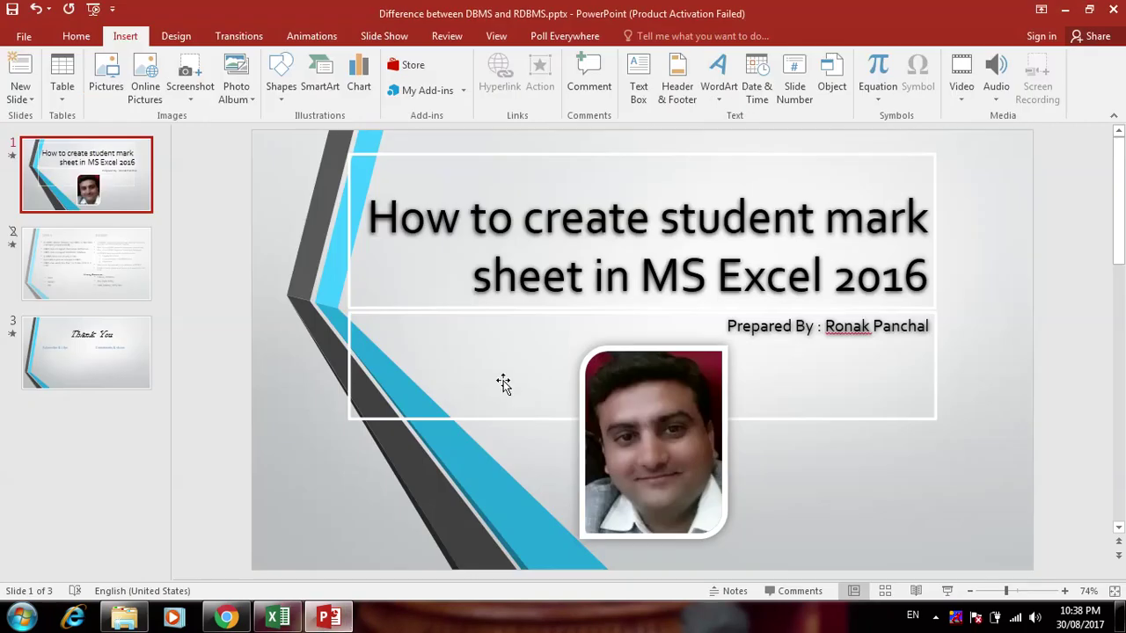
left_click(115, 352)
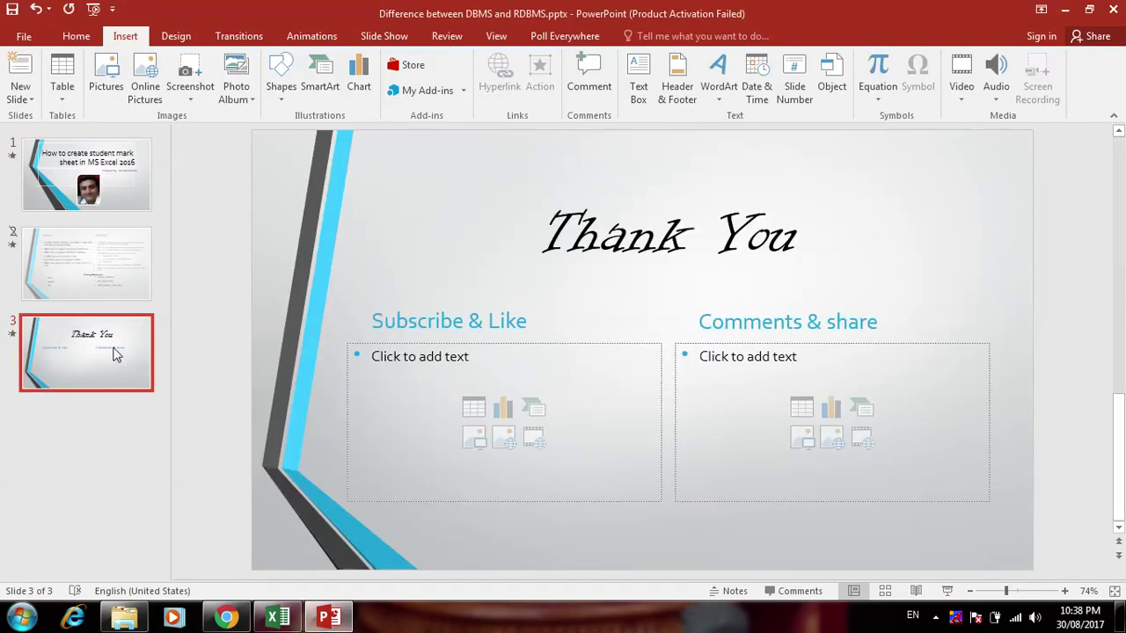